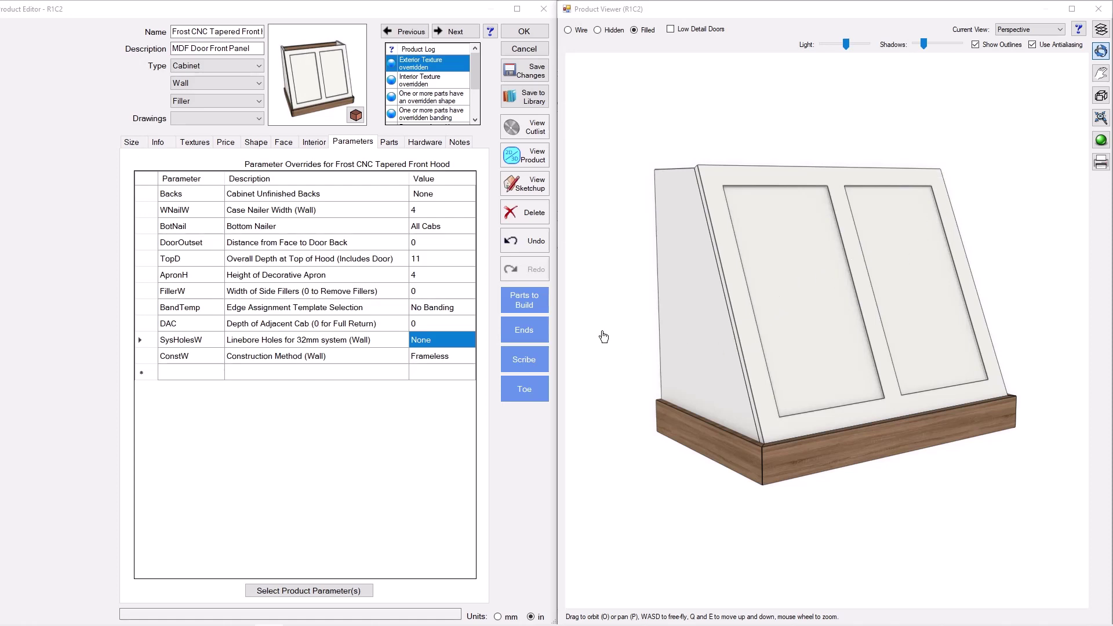
- Set the hood's top depth to 15 and apron height to 6
{"action": "left_click", "coordinate": [427, 262]}
{"action": "type", "text": "15"}
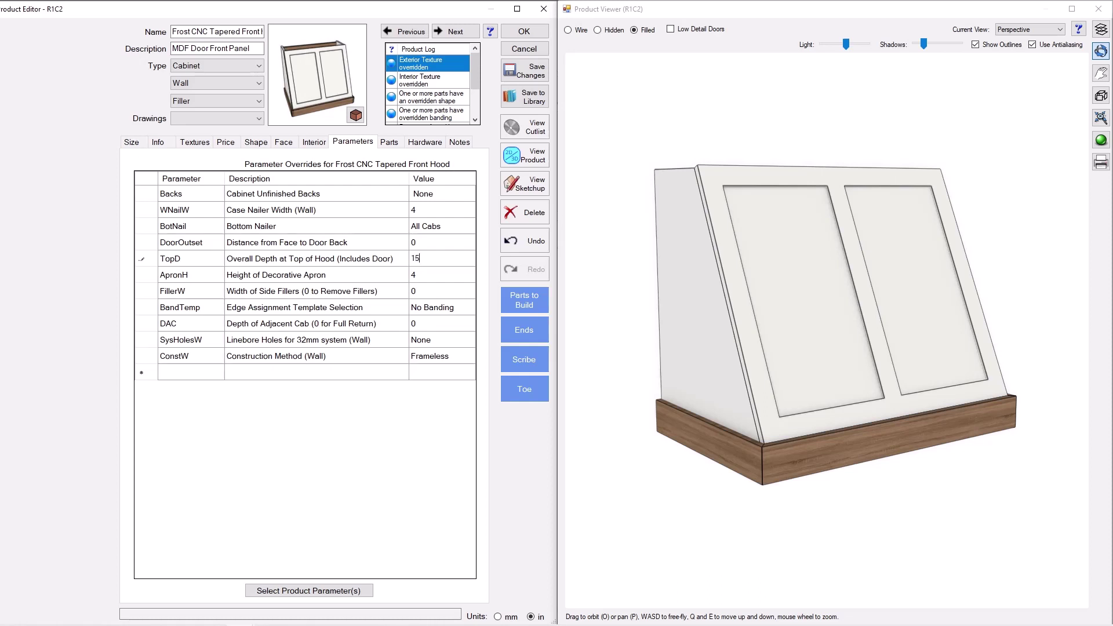
{"action": "key", "text": "Return"}
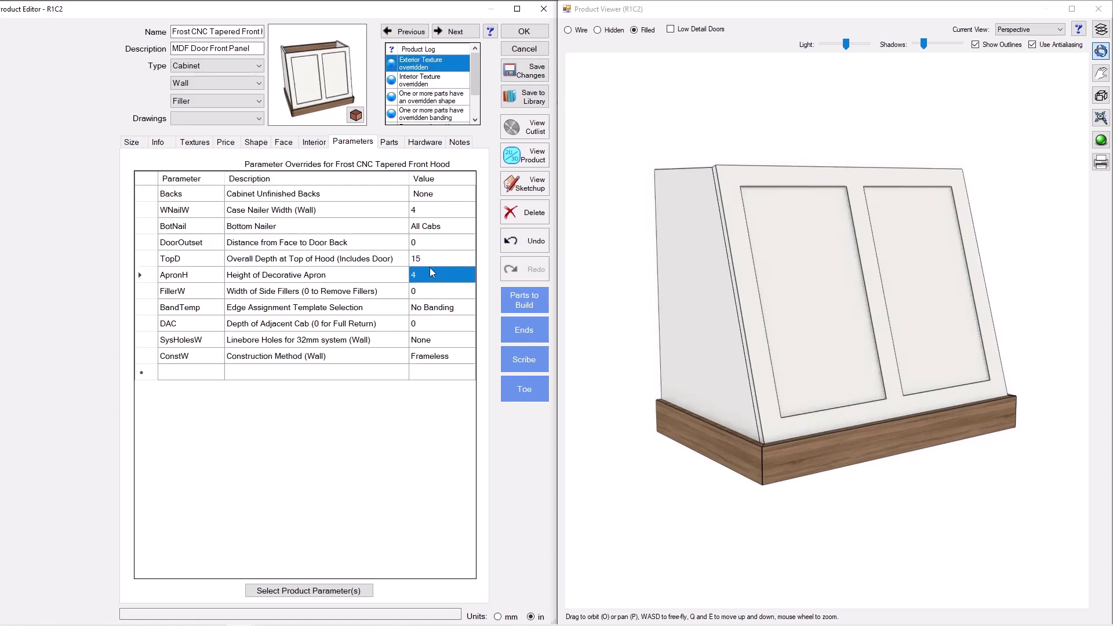
{"action": "type", "text": "6"}
{"action": "key", "text": "Return"}
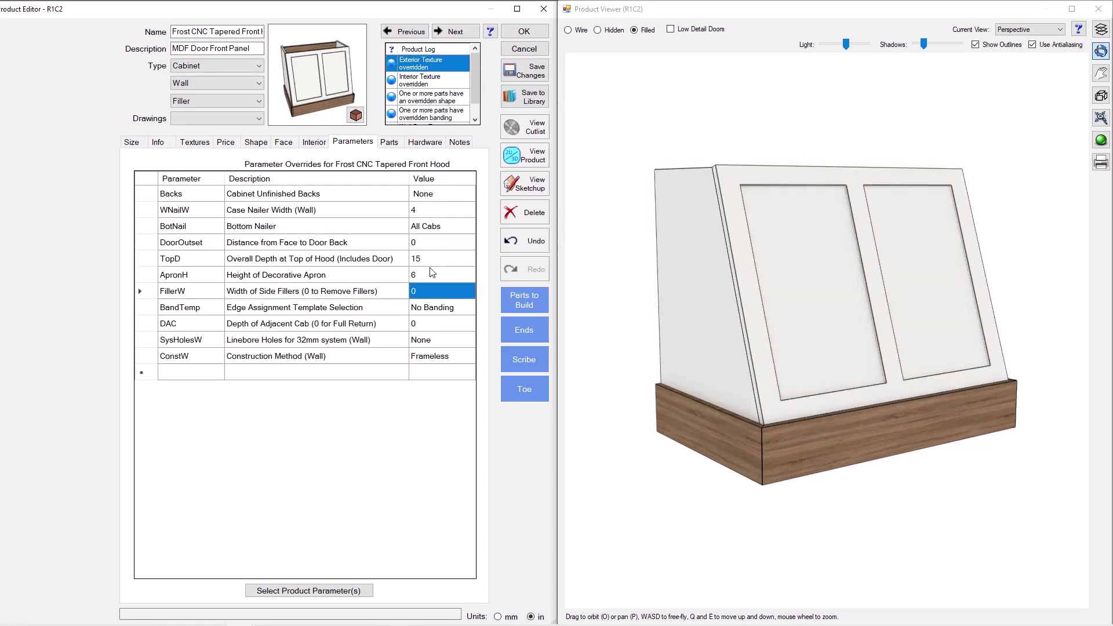
- Set the adjacent cabinet depth (DAC) to 13 and side filler width to 1
{"action": "left_click", "coordinate": [422, 326]}
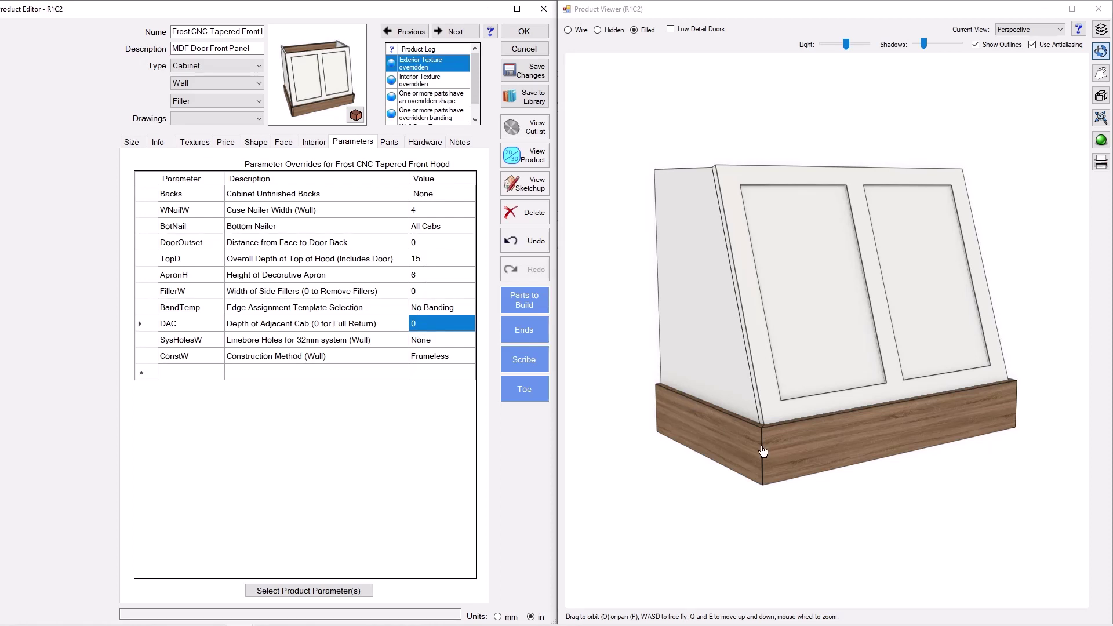
{"action": "left_click", "coordinate": [435, 341]}
{"action": "left_click", "coordinate": [440, 324]}
{"action": "type", "text": "13"}
{"action": "key", "text": "Return"}
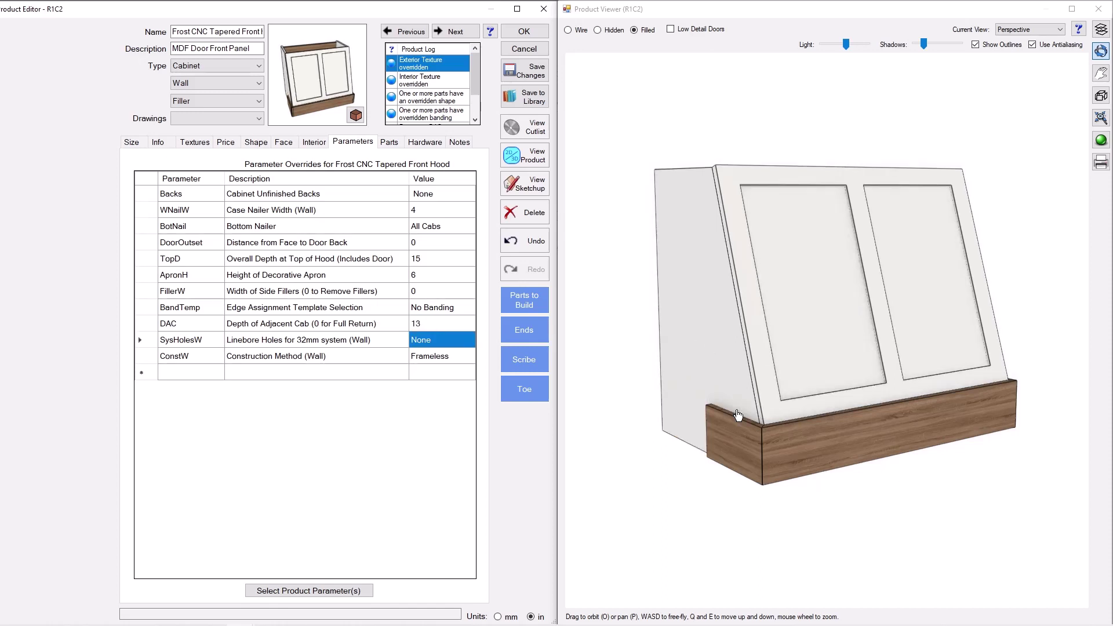
{"action": "left_click", "coordinate": [437, 295]}
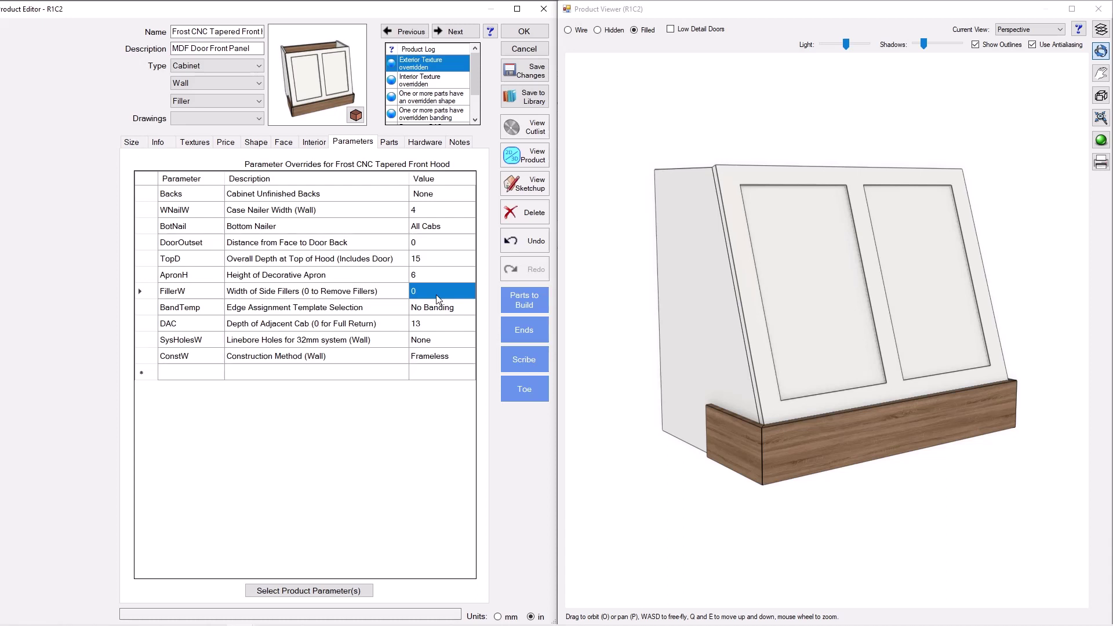
{"action": "type", "text": "1"}
{"action": "key", "text": "Return"}
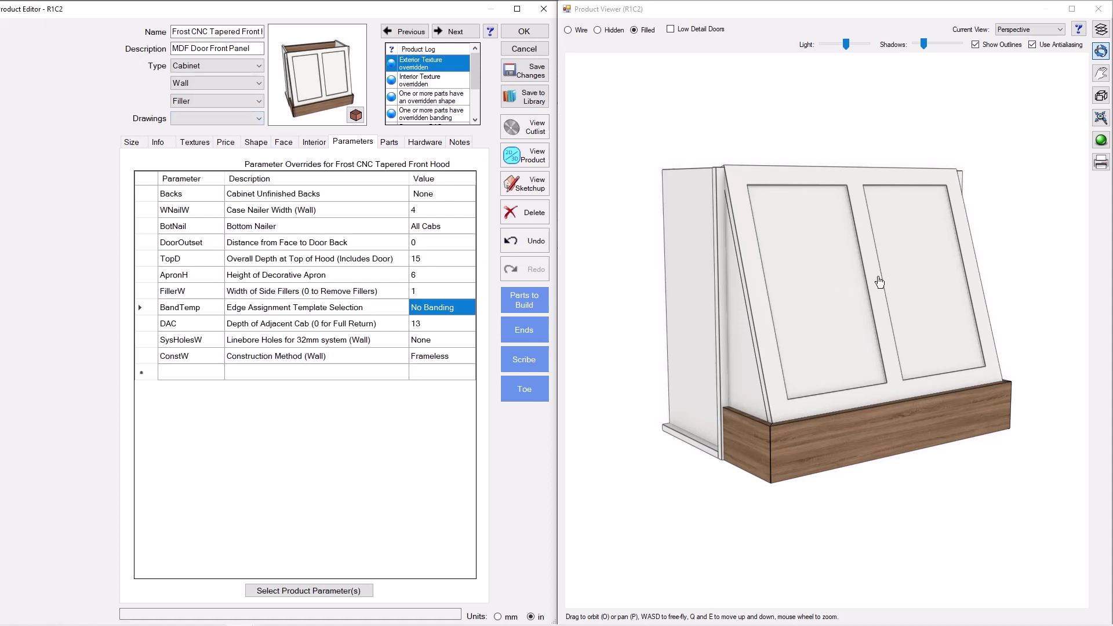
- Open the door panel layout through the styling overrides on the hood's Face layout
{"action": "left_click", "coordinate": [283, 142]}
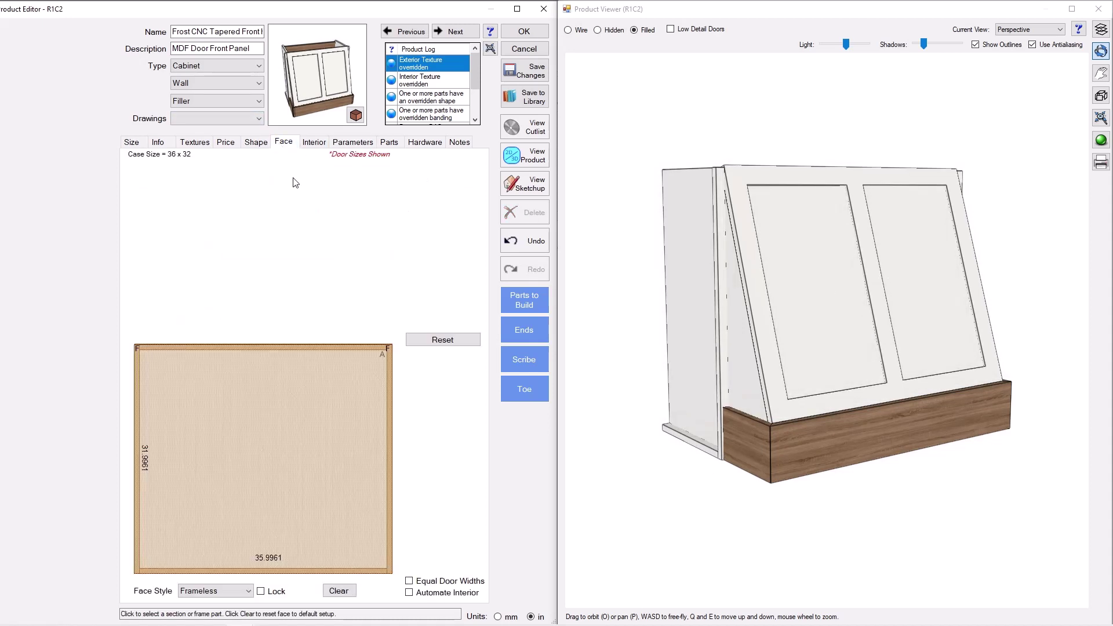
{"action": "left_click", "coordinate": [305, 474]}
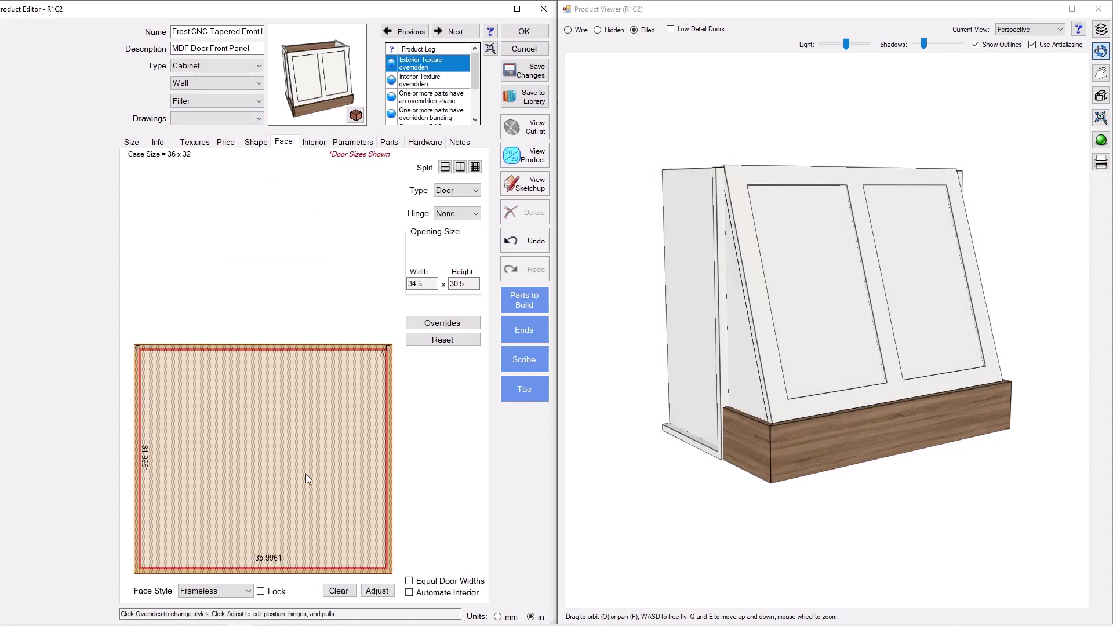
{"action": "left_click", "coordinate": [435, 323]}
{"action": "left_click", "coordinate": [136, 288]}
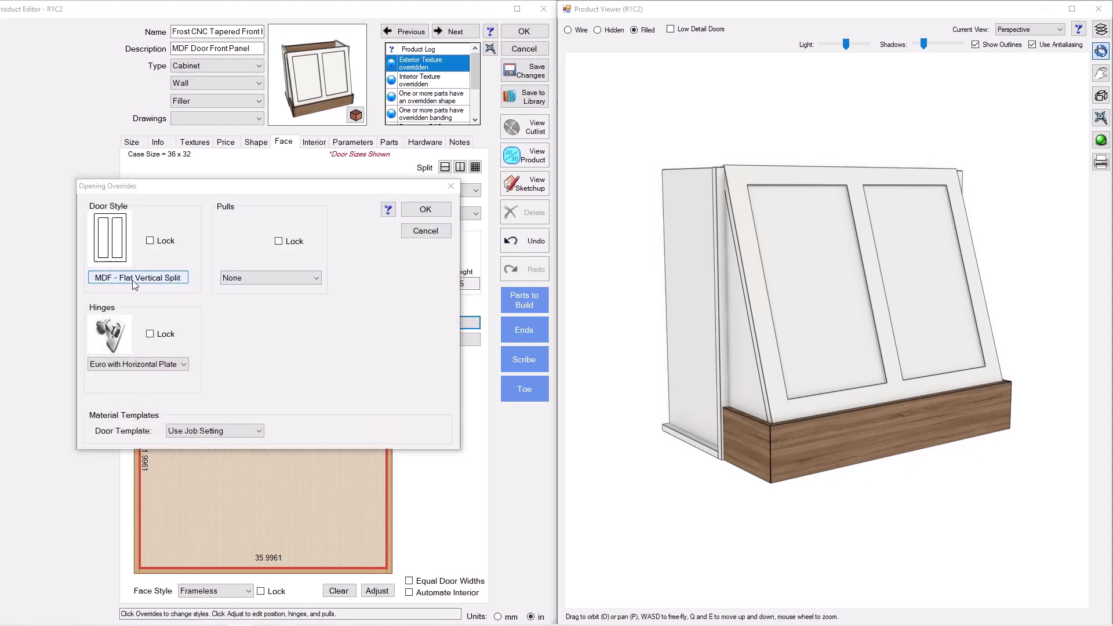
- Delete the centre stile and split the door panel vertically into three equal panels
{"action": "left_click", "coordinate": [261, 303]}
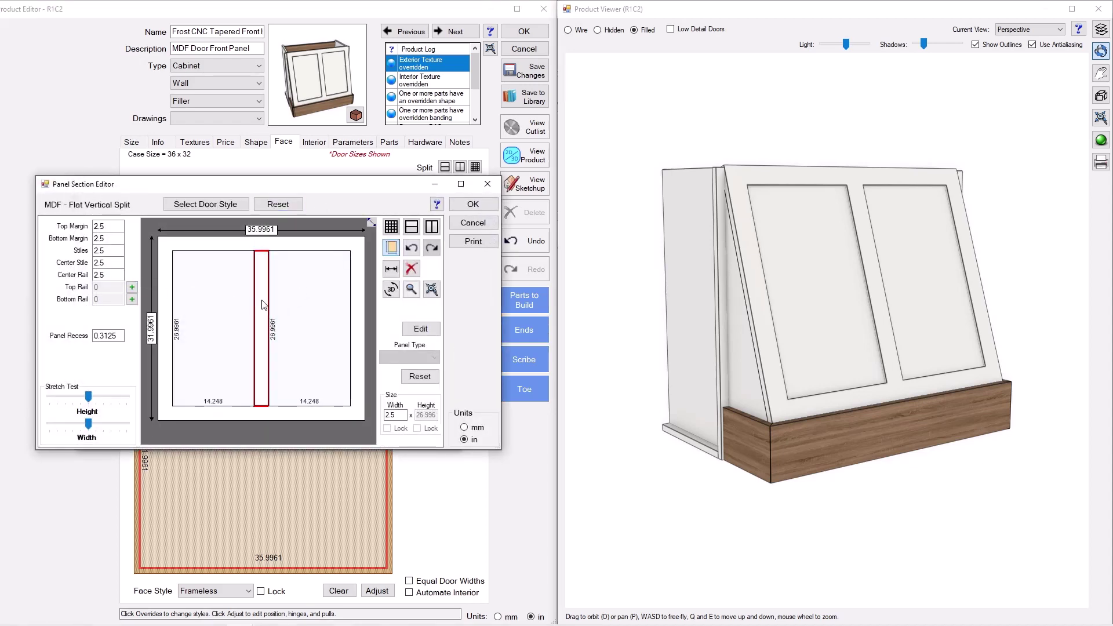
{"action": "left_click", "coordinate": [411, 268]}
{"action": "left_click", "coordinate": [284, 320]}
{"action": "left_click", "coordinate": [391, 226]}
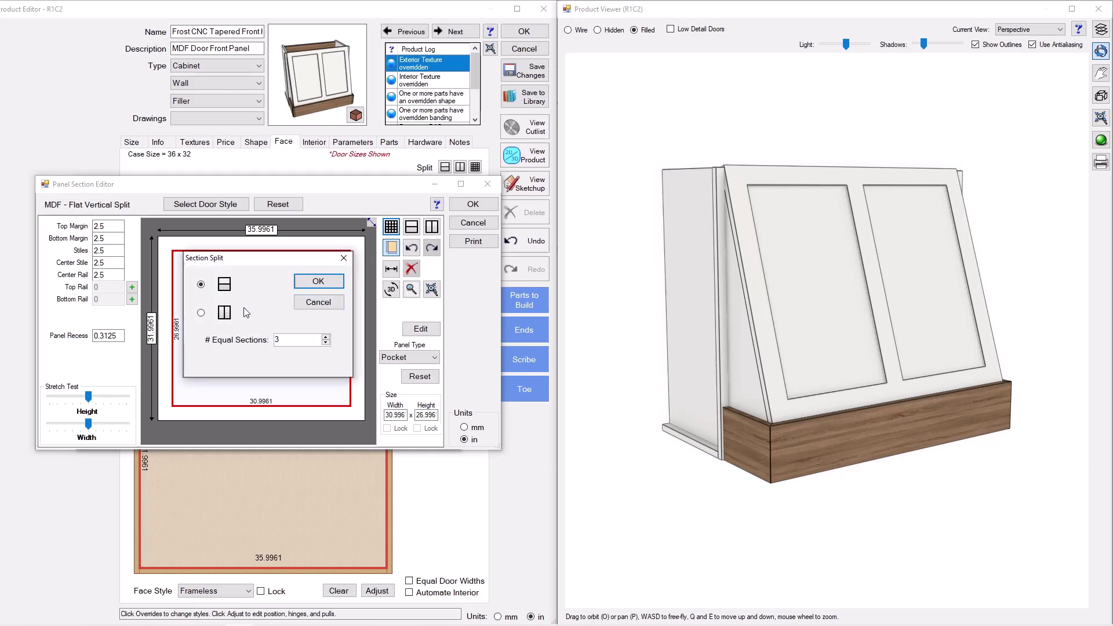
{"action": "left_click", "coordinate": [201, 313]}
{"action": "left_click", "coordinate": [319, 281]}
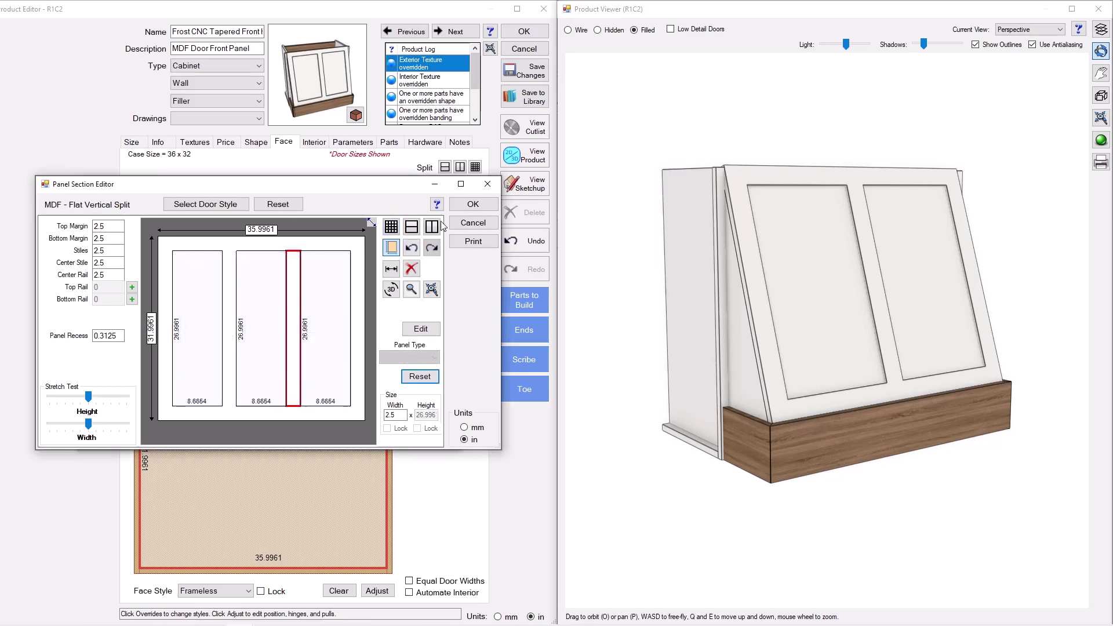
{"action": "left_click", "coordinate": [464, 206]}
{"action": "left_click", "coordinate": [413, 211]}
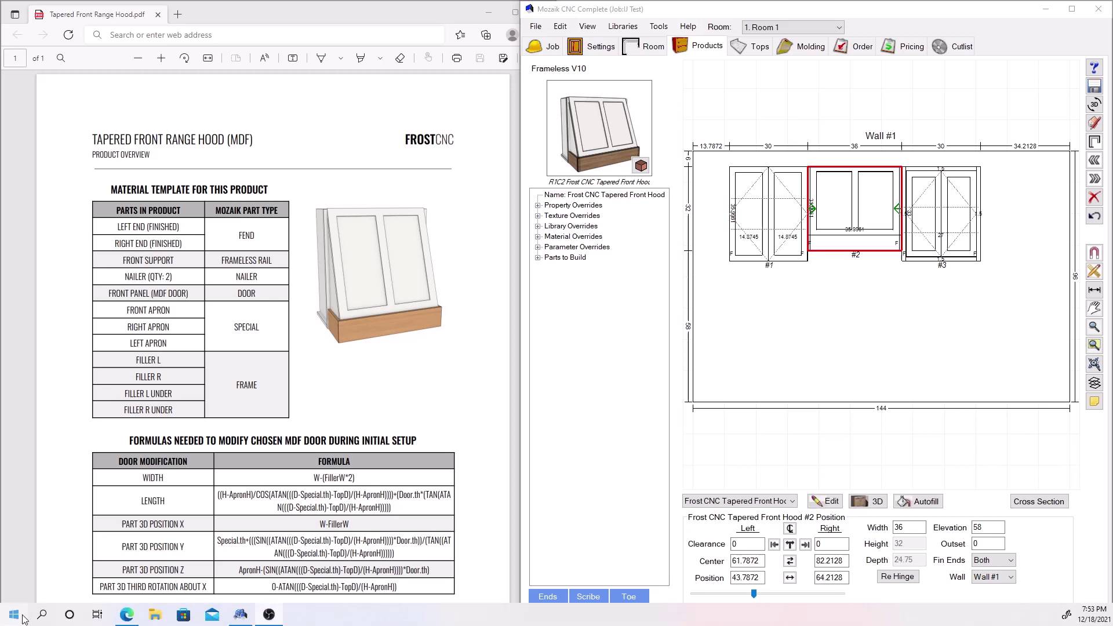
- Return to Wall #1's room layout with the Tapered Front Range Hood PDF beside it
{"action": "mouse_move", "coordinate": [17, 609]}
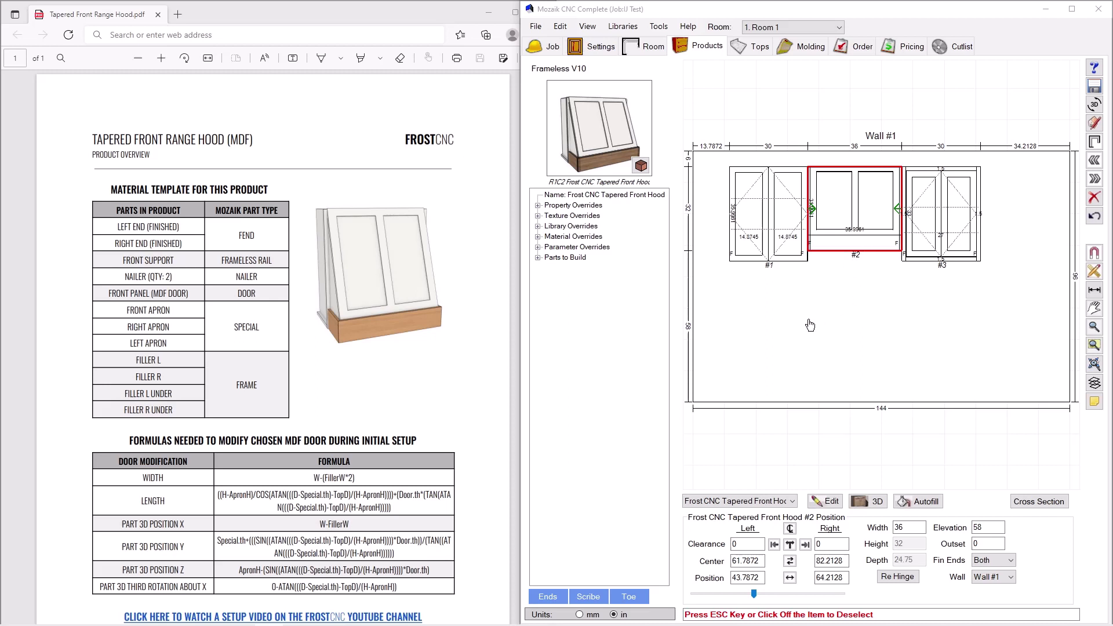
- Open the Product Editor for selected tapered hood #2 (R1C2)
{"action": "left_click", "coordinate": [822, 502]}
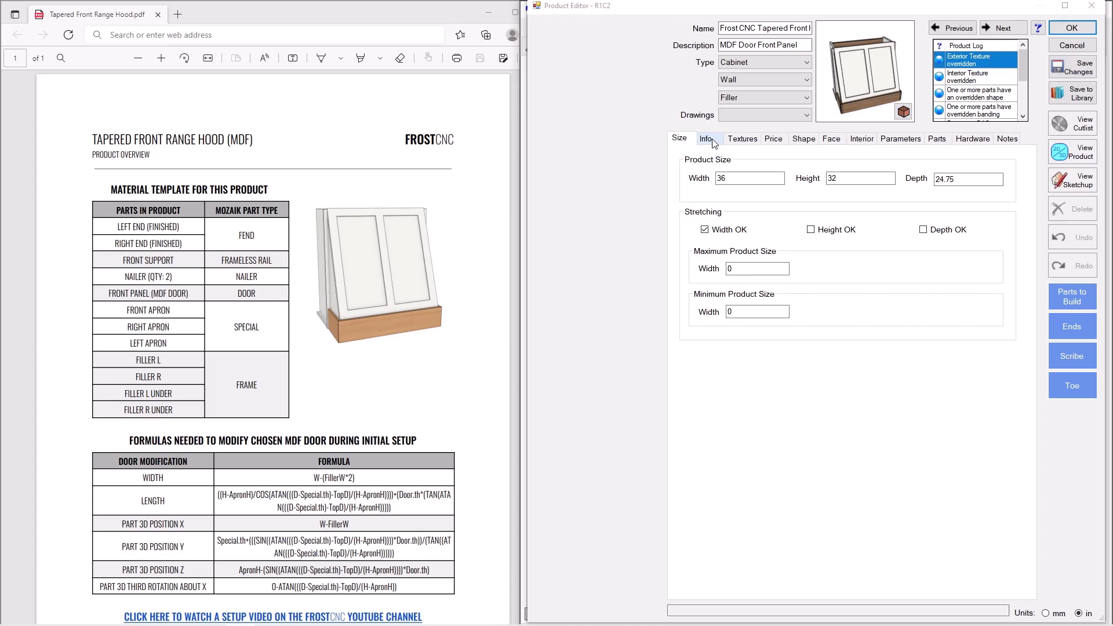
- Review the hood's Info overrides, then list its parts, including the 34 × 28.5485 door
{"action": "left_click", "coordinate": [712, 143]}
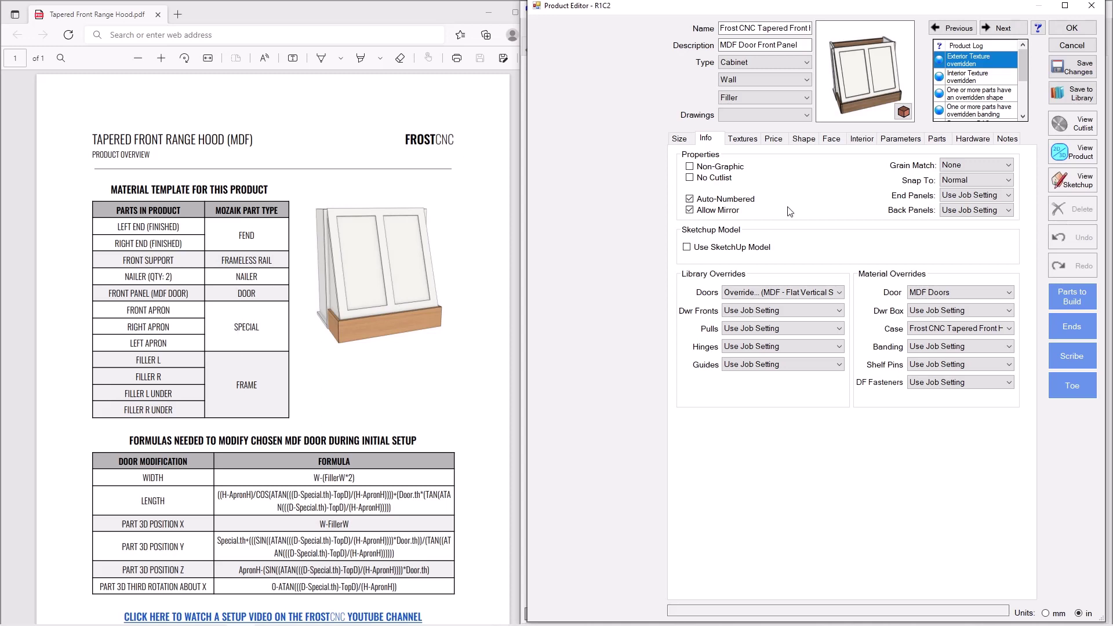
{"action": "left_click", "coordinate": [937, 139]}
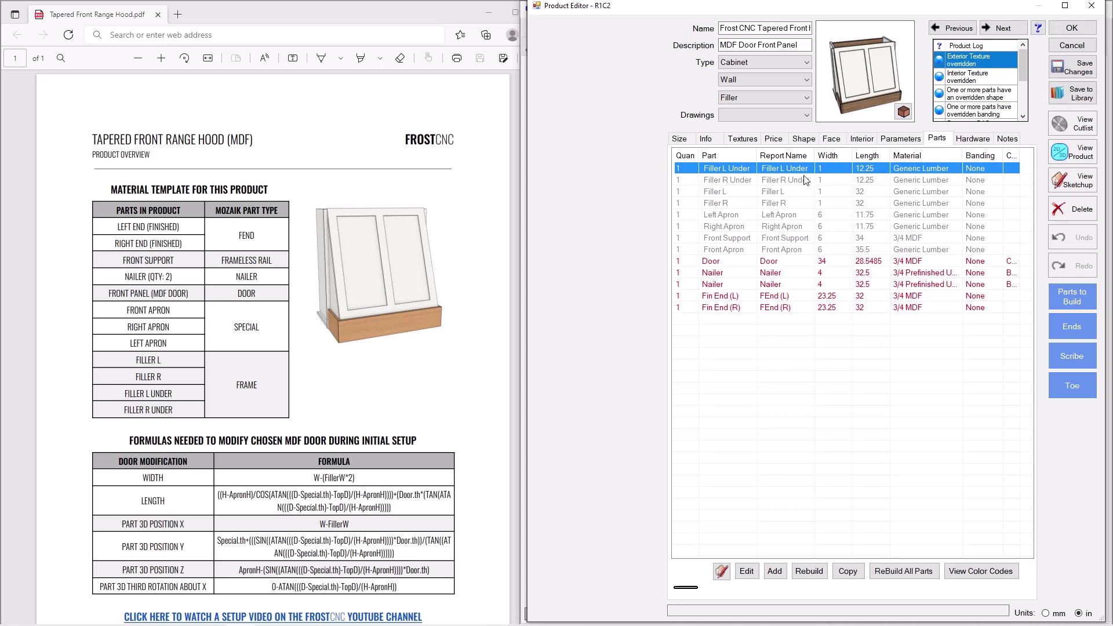
- Set the hood's Doors library override to Use Job Setting
{"action": "left_click", "coordinate": [703, 140]}
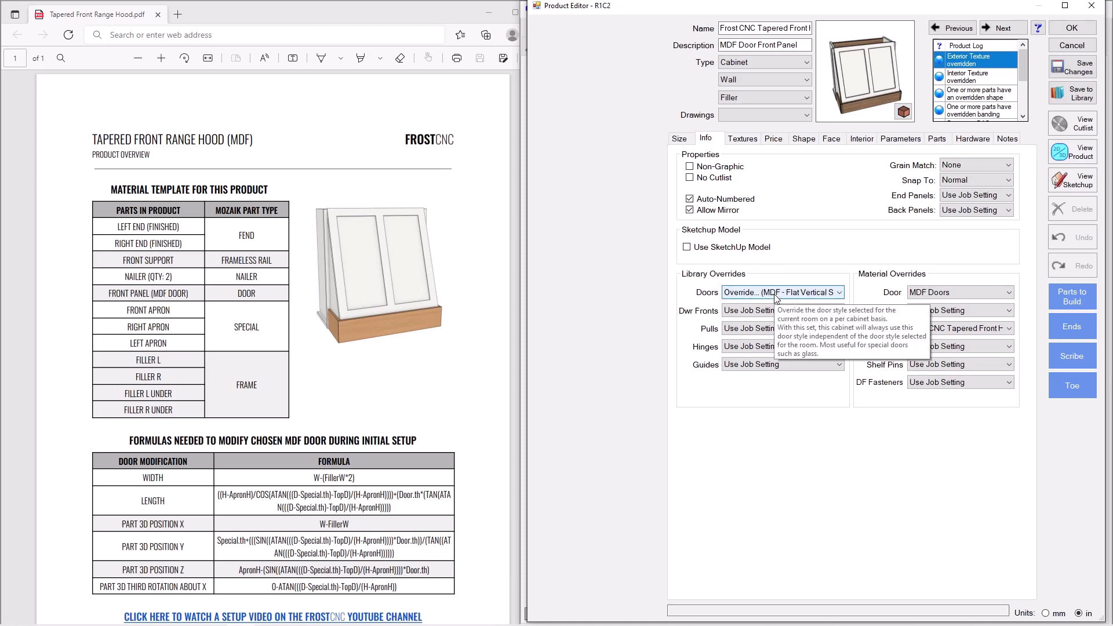
{"action": "left_click_drag", "start_coordinate": [868, 95], "coordinate": [878, 89]}
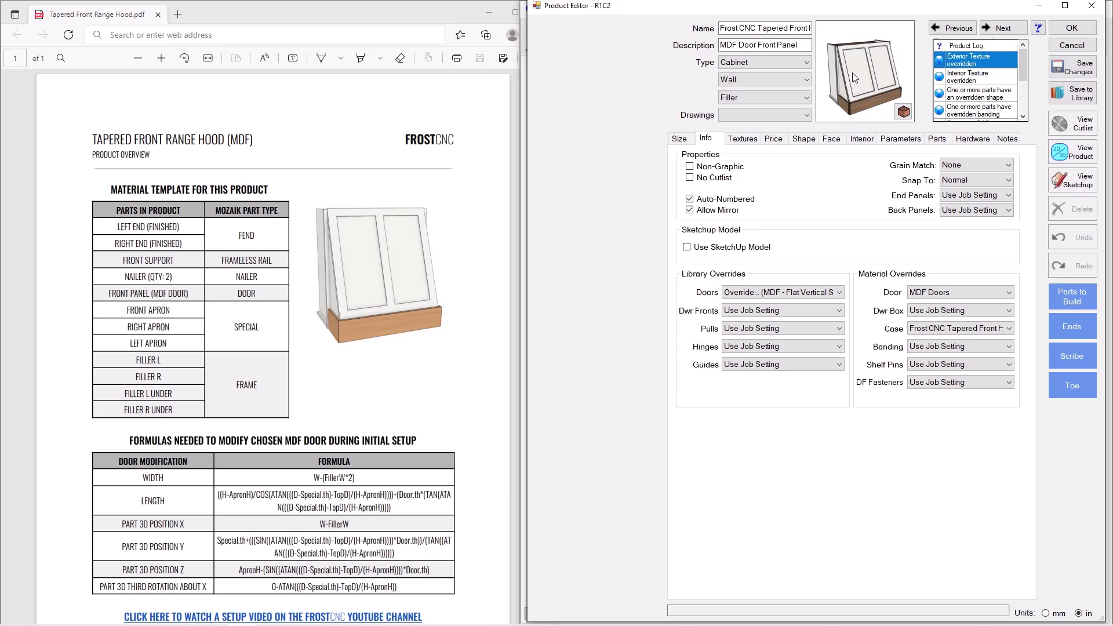
{"action": "left_click", "coordinate": [784, 291]}
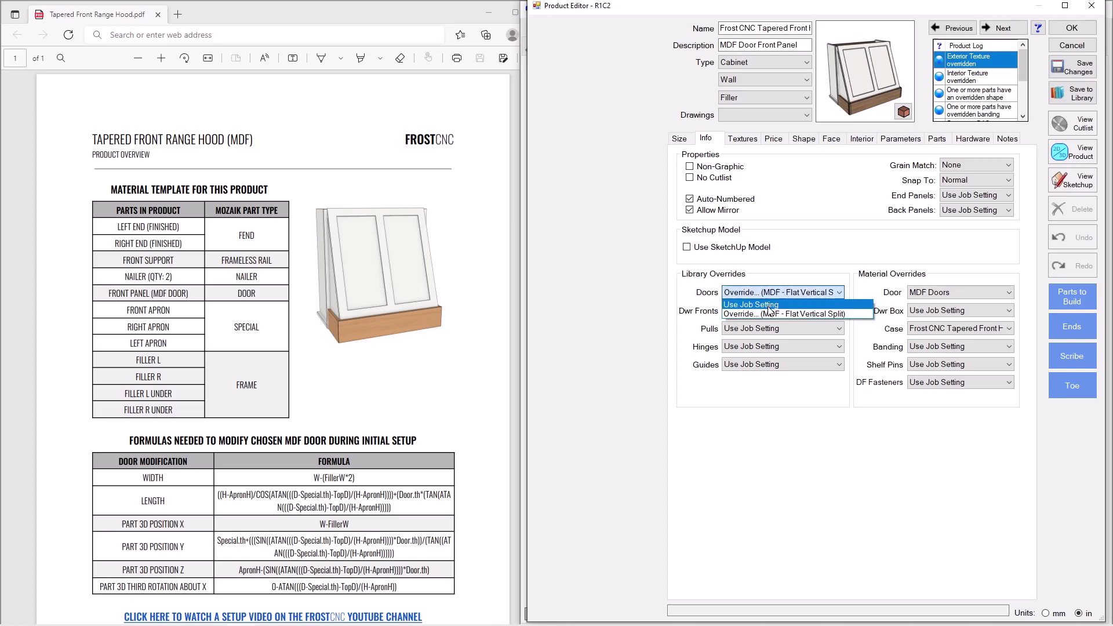
{"action": "left_click", "coordinate": [767, 306]}
{"action": "mouse_move", "coordinate": [863, 88]}
{"action": "left_mouse_down"}
{"action": "mouse_move", "coordinate": [897, 78]}
{"action": "mouse_move", "coordinate": [874, 78]}
{"action": "left_mouse_up"}
{"action": "left_click", "coordinate": [793, 294]}
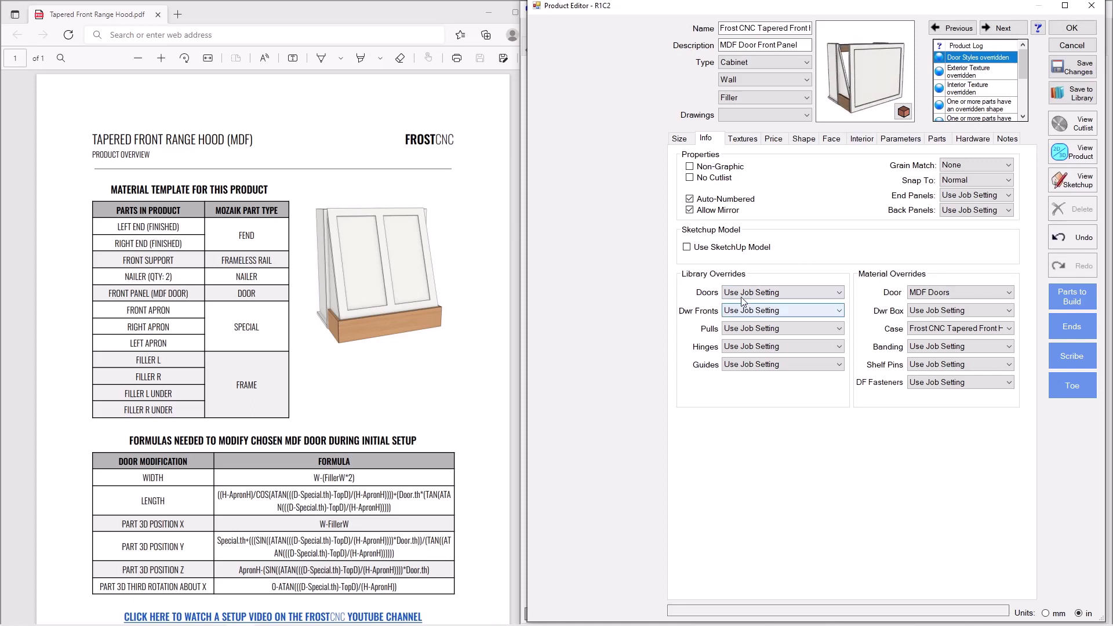
{"action": "left_click", "coordinate": [744, 296]}
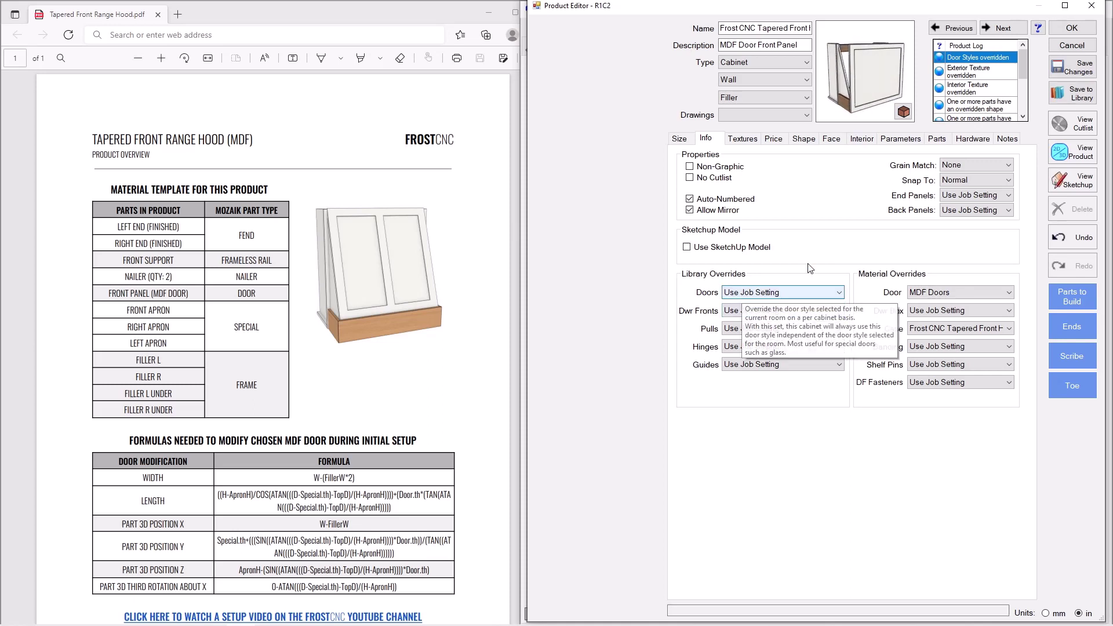
- Check the door's new size in the parts list, then reopen the Doors override choices
{"action": "left_click", "coordinate": [950, 139]}
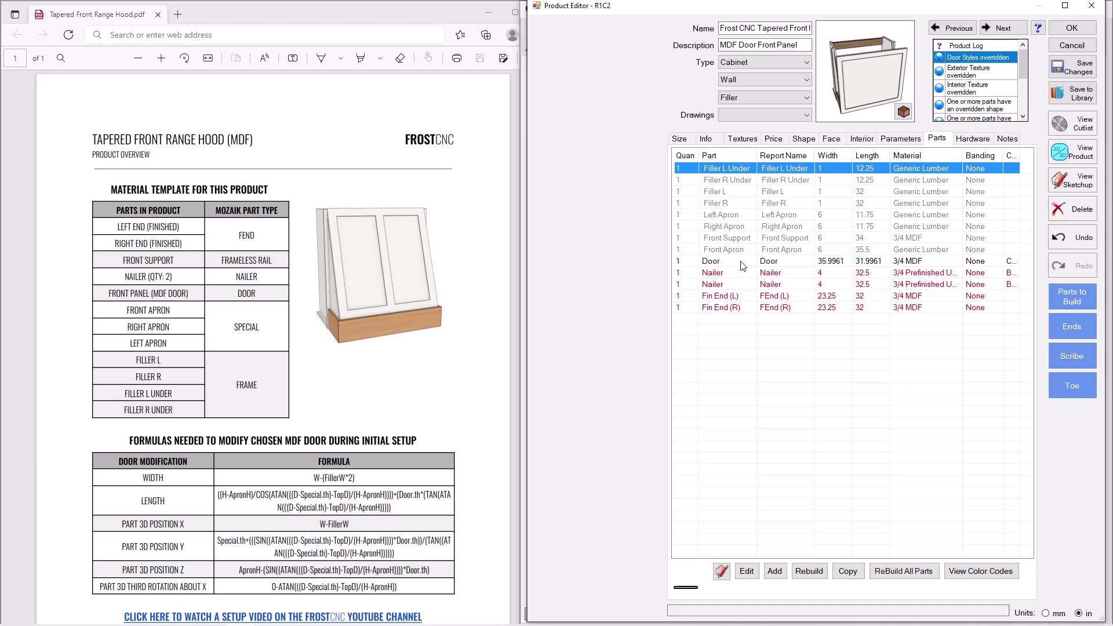
{"action": "left_click", "coordinate": [706, 139]}
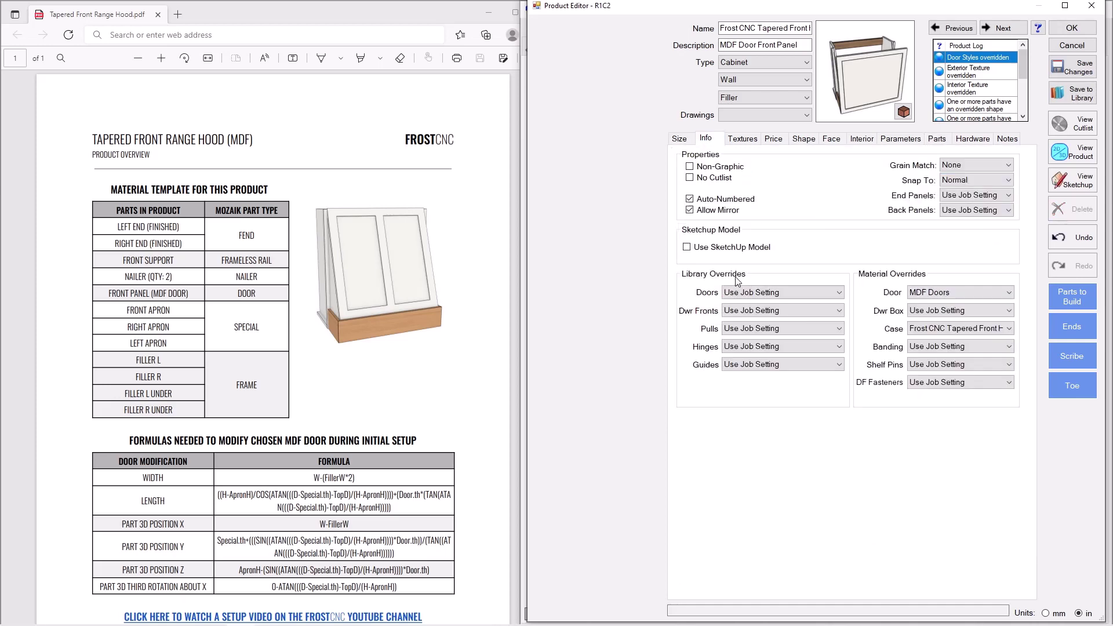
{"action": "left_click", "coordinate": [768, 293]}
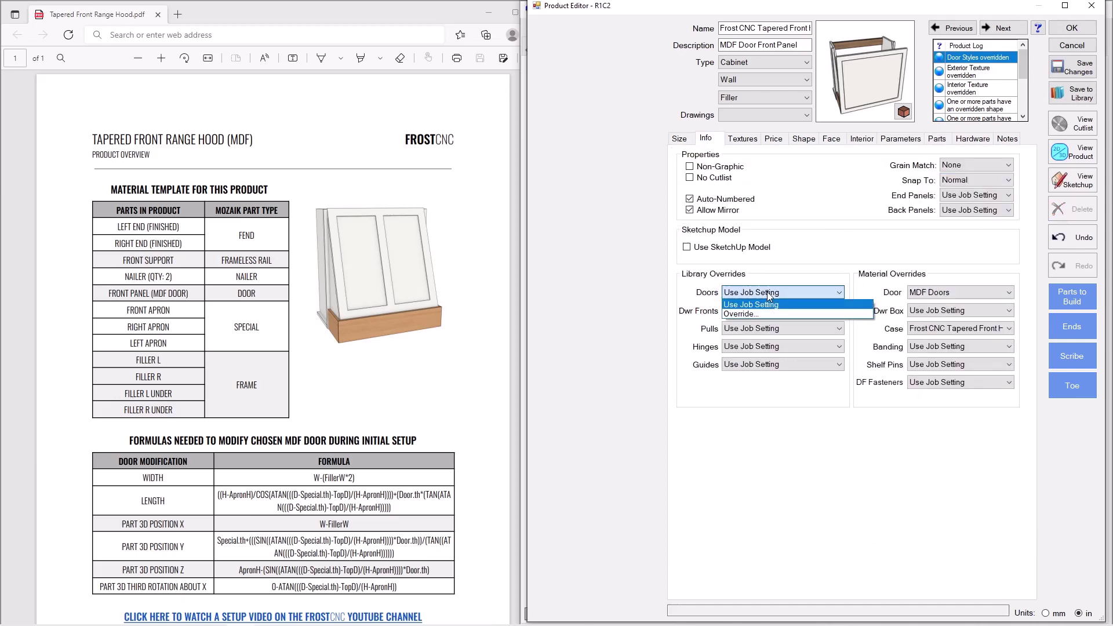
- Override the hood doors with MDF - Flat Vertical Split, keeping default routed door options
{"action": "left_click", "coordinate": [742, 314]}
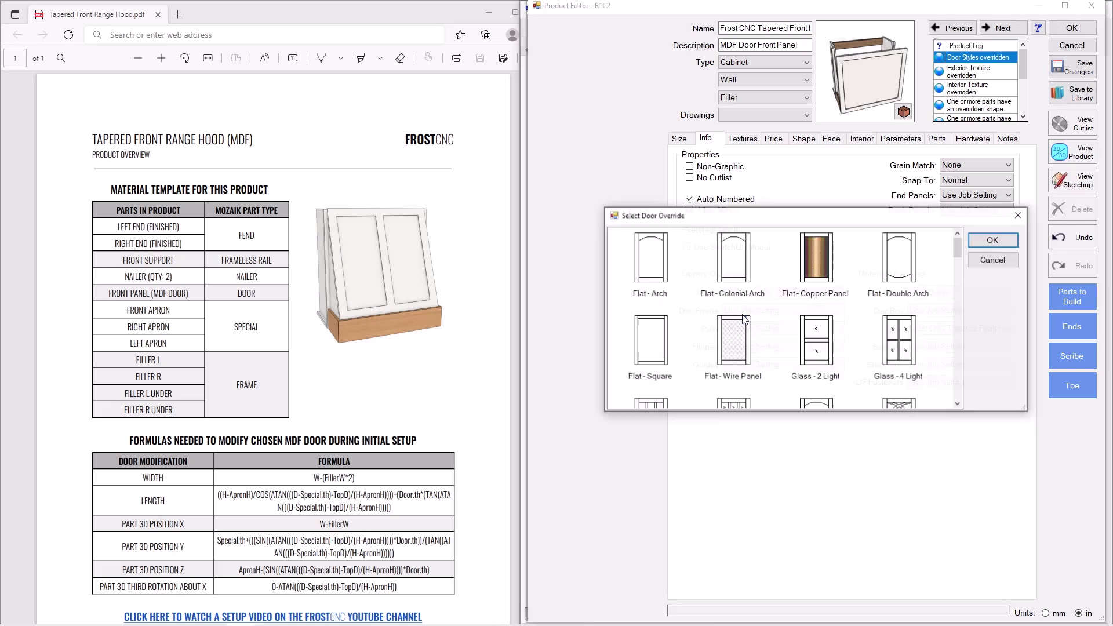
{"action": "scroll", "coordinate": [768, 328], "scroll_direction": "down", "scroll_amount": 5}
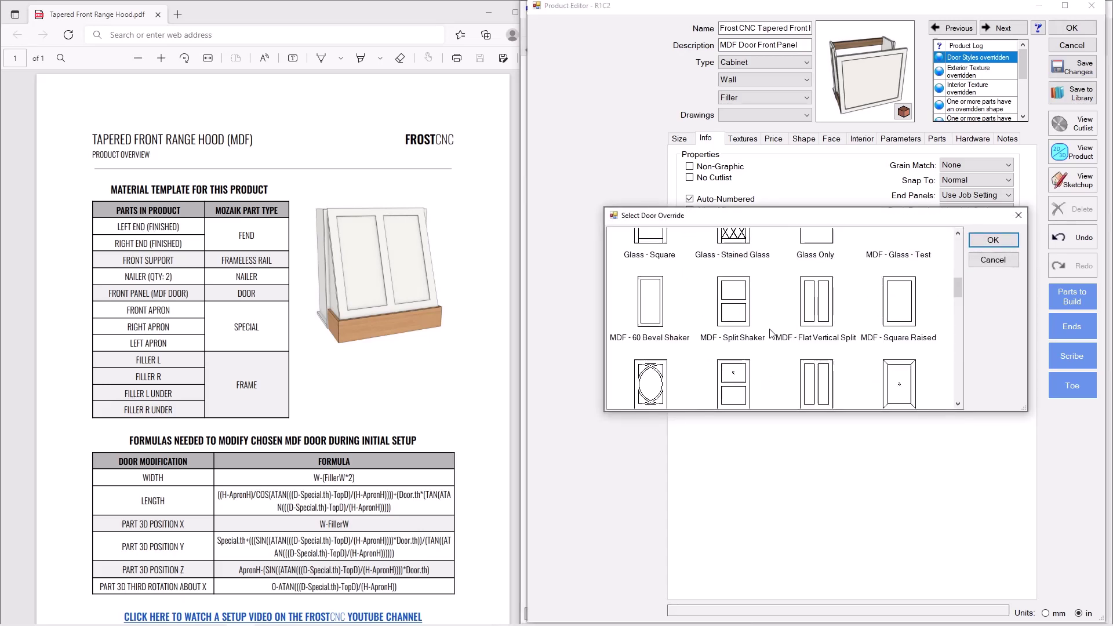
{"action": "left_click", "coordinate": [819, 311]}
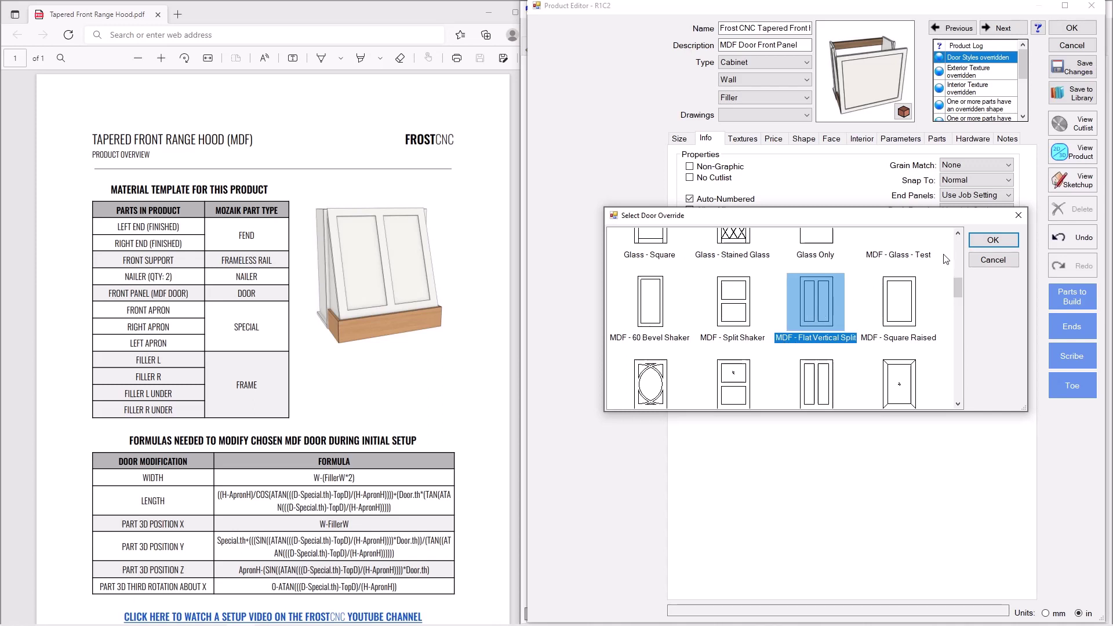
{"action": "left_click", "coordinate": [980, 245]}
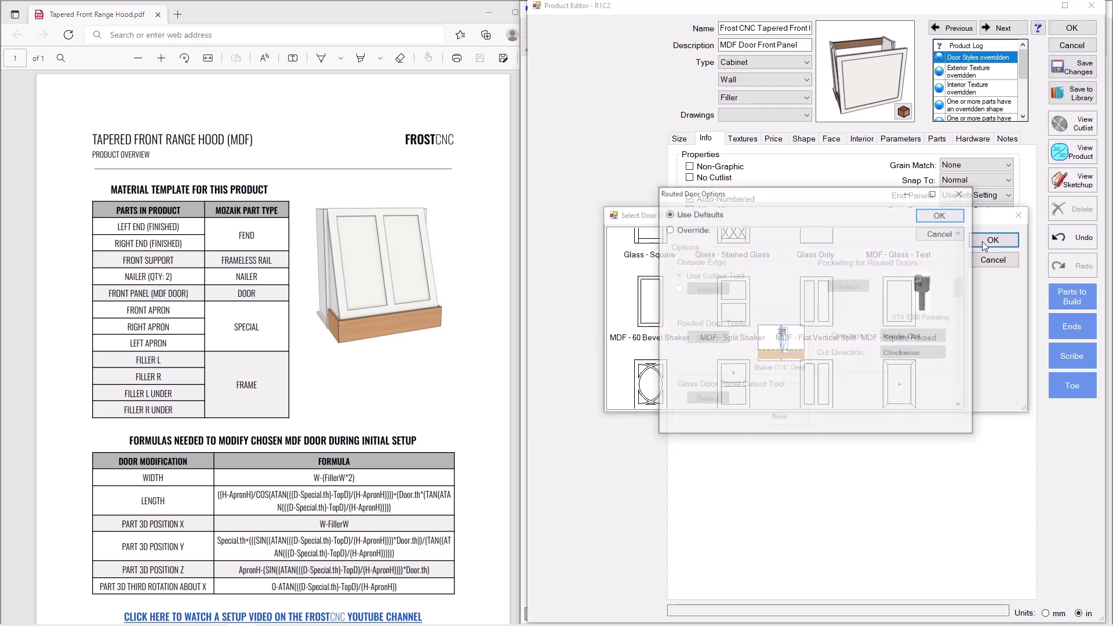
{"action": "left_click", "coordinate": [940, 215]}
{"action": "left_click_drag", "start_coordinate": [882, 110], "coordinate": [868, 68]}
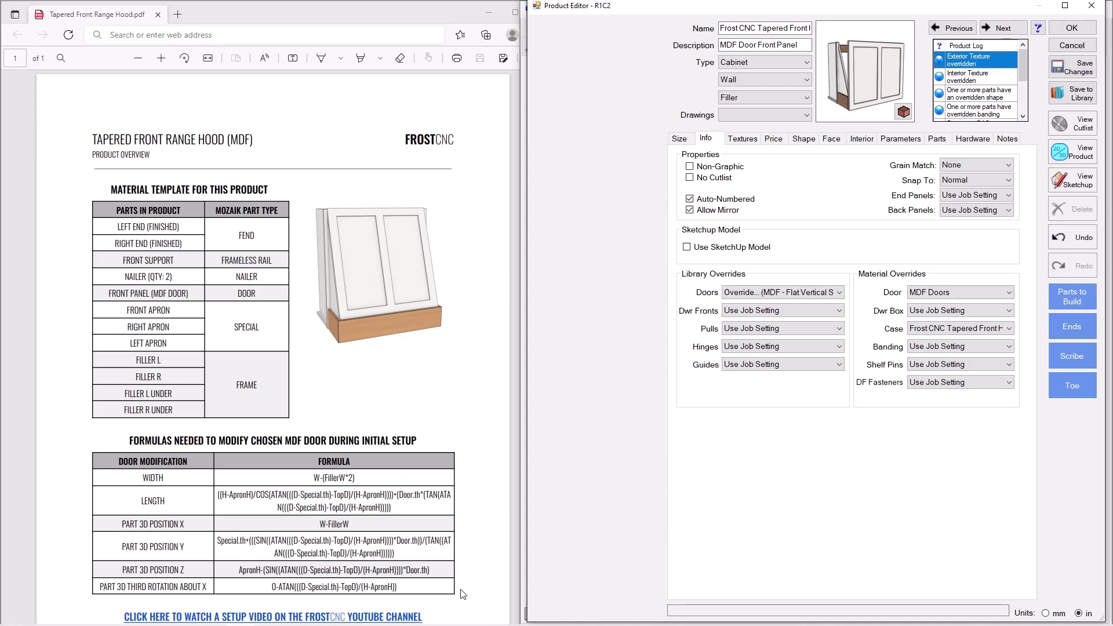
- Give the Door part the PDF width formula W-(FillerW*2), making its width 34
{"action": "left_click", "coordinate": [935, 139]}
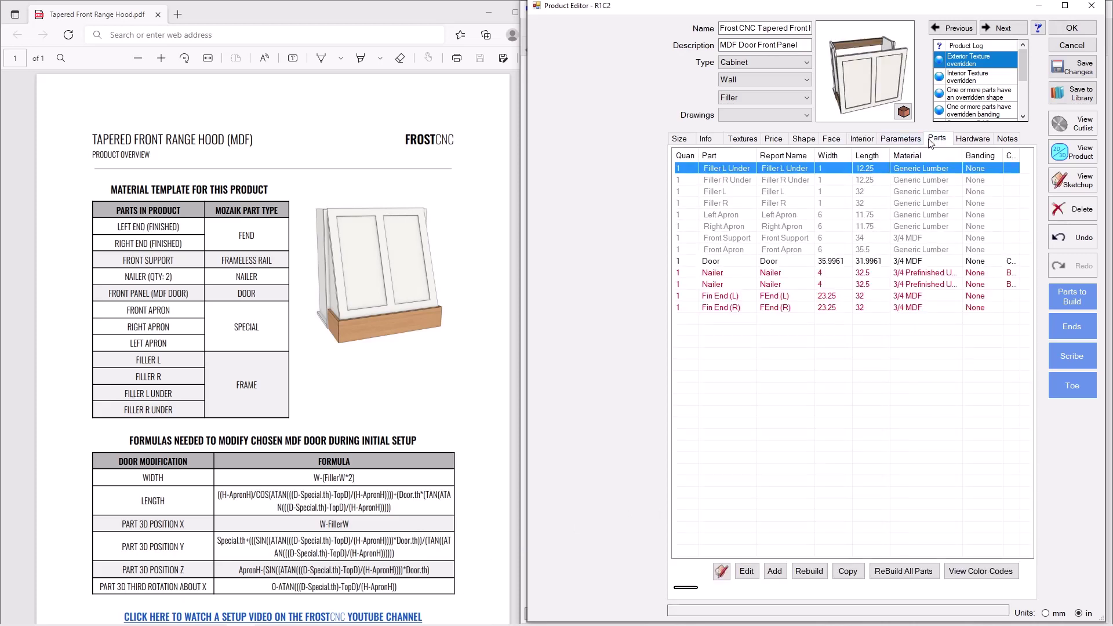
{"action": "left_click", "coordinate": [727, 263]}
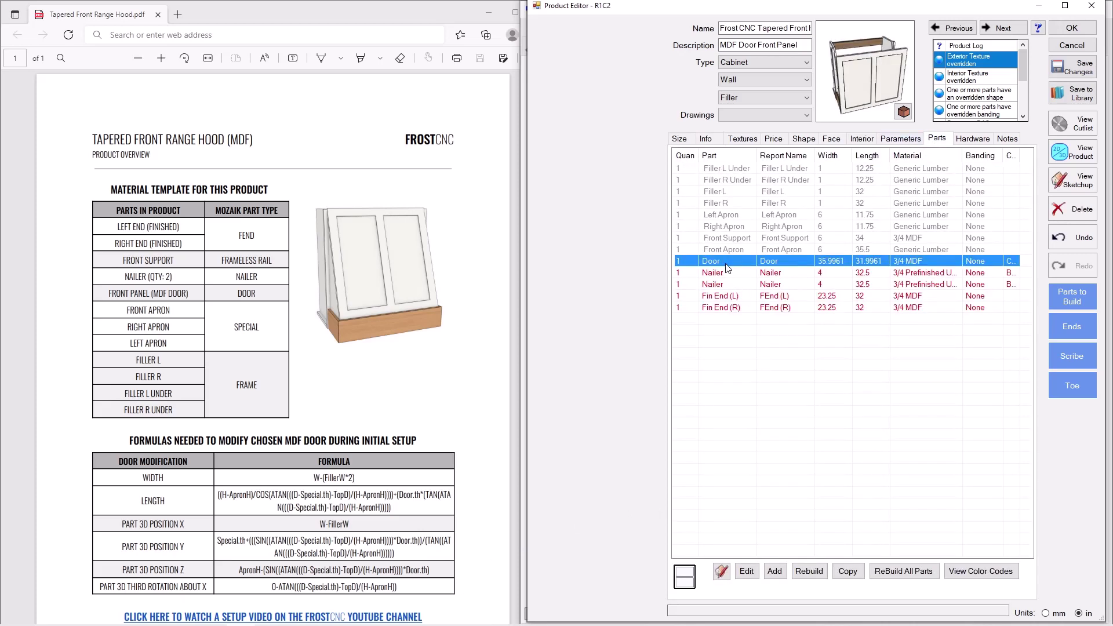
{"action": "left_click", "coordinate": [746, 571]}
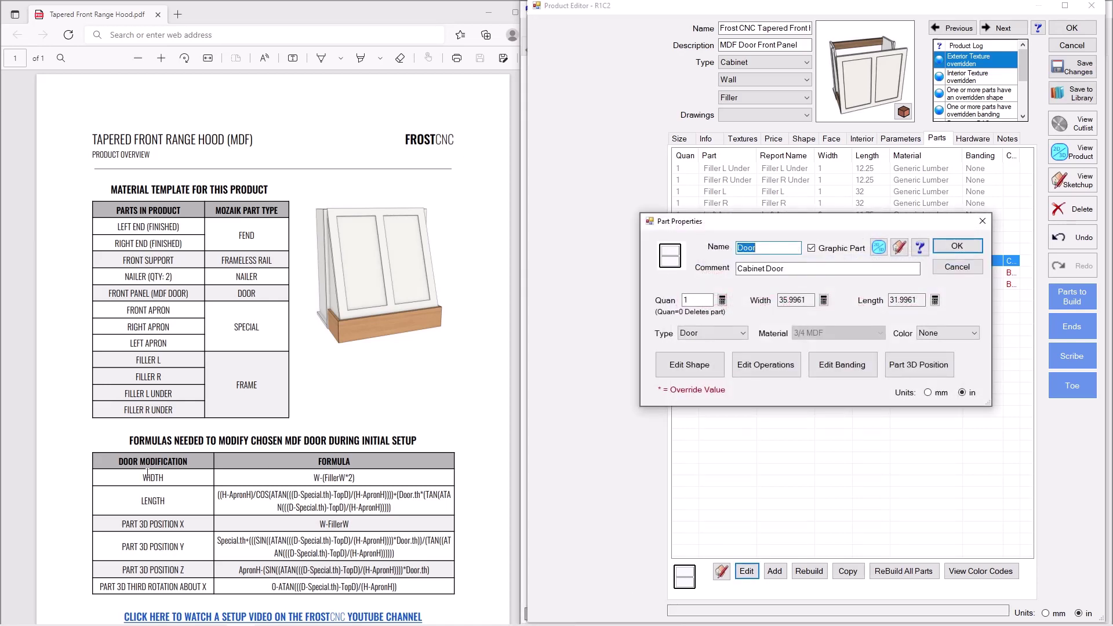
{"action": "left_click", "coordinate": [311, 482]}
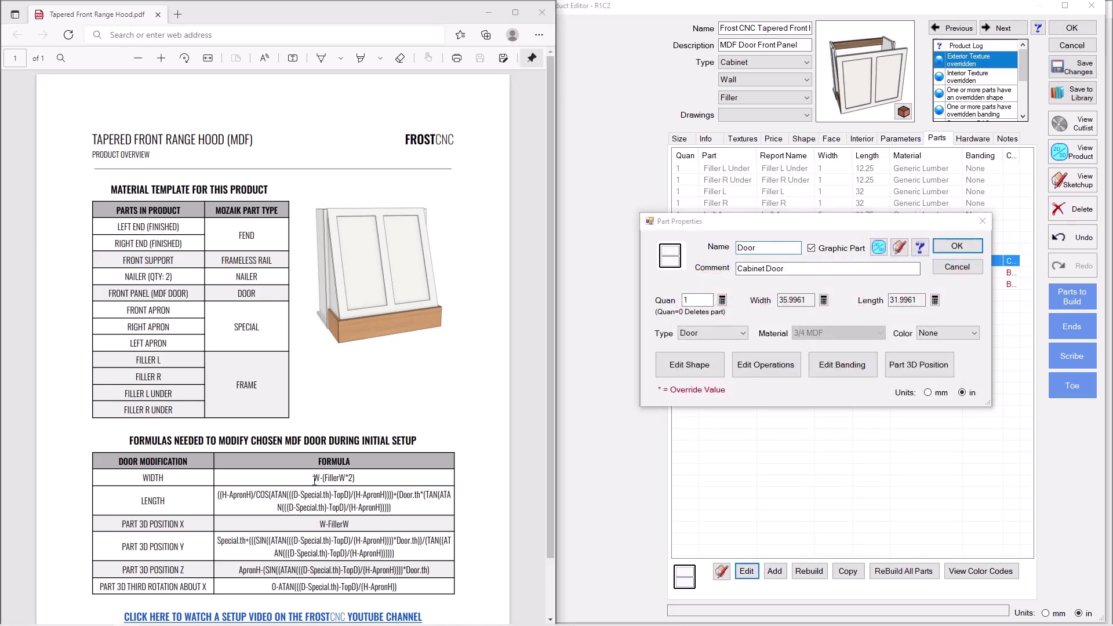
{"action": "left_click_drag", "start_coordinate": [311, 482], "coordinate": [363, 484]}
{"action": "key", "text": "ctrl+c"}
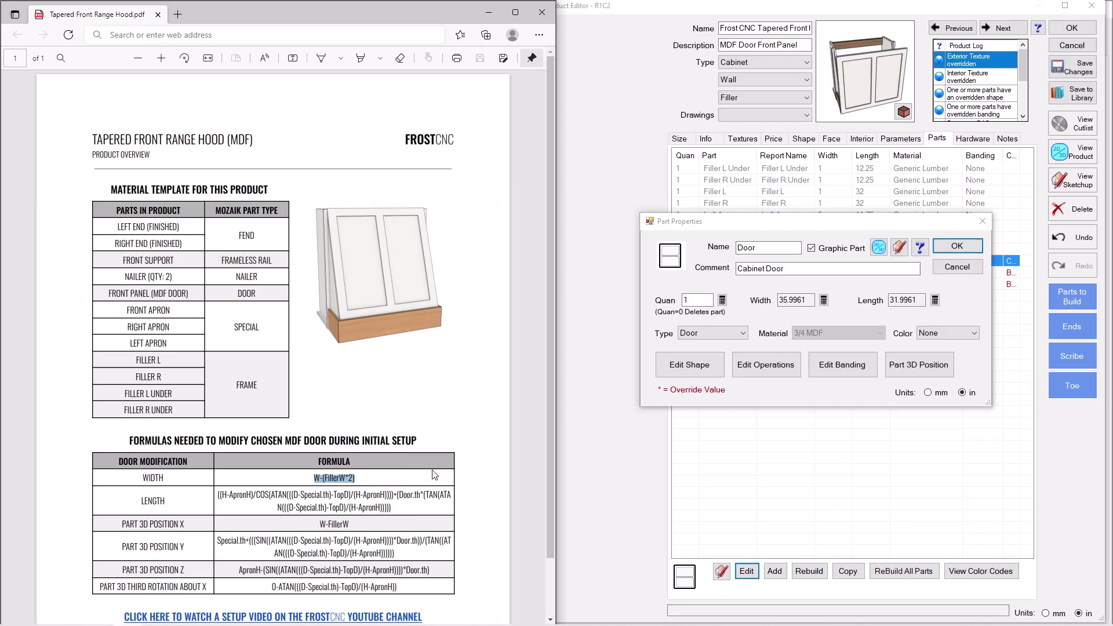
{"action": "left_click", "coordinate": [824, 301]}
{"action": "left_click", "coordinate": [824, 301]}
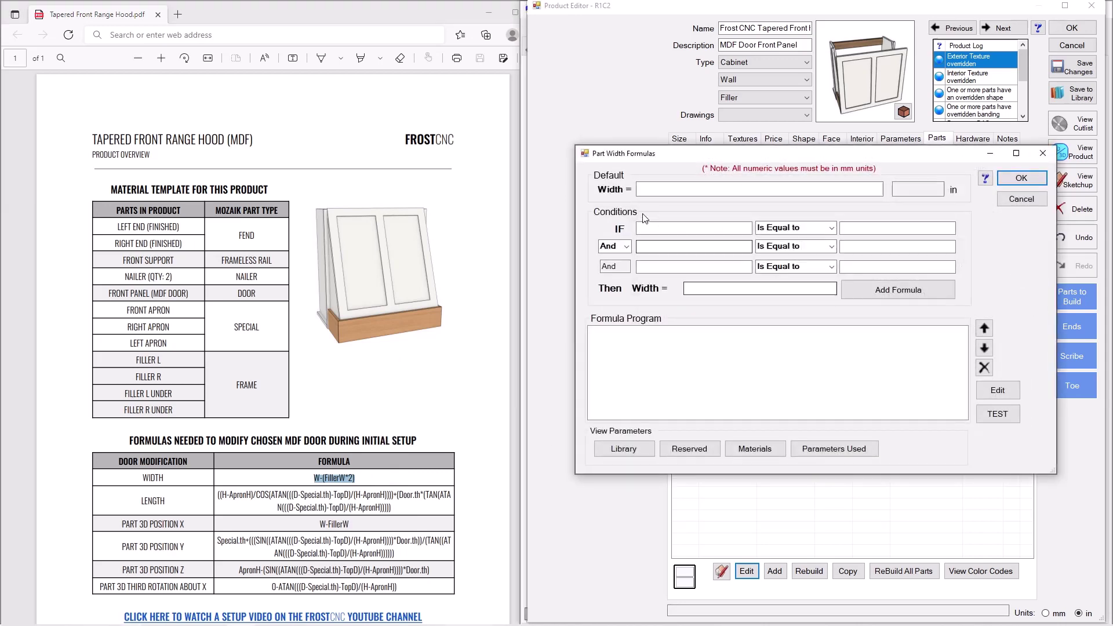
{"action": "left_click", "coordinate": [819, 192]}
{"action": "key", "text": "ctrl+v"}
{"action": "left_click", "coordinate": [1015, 183]}
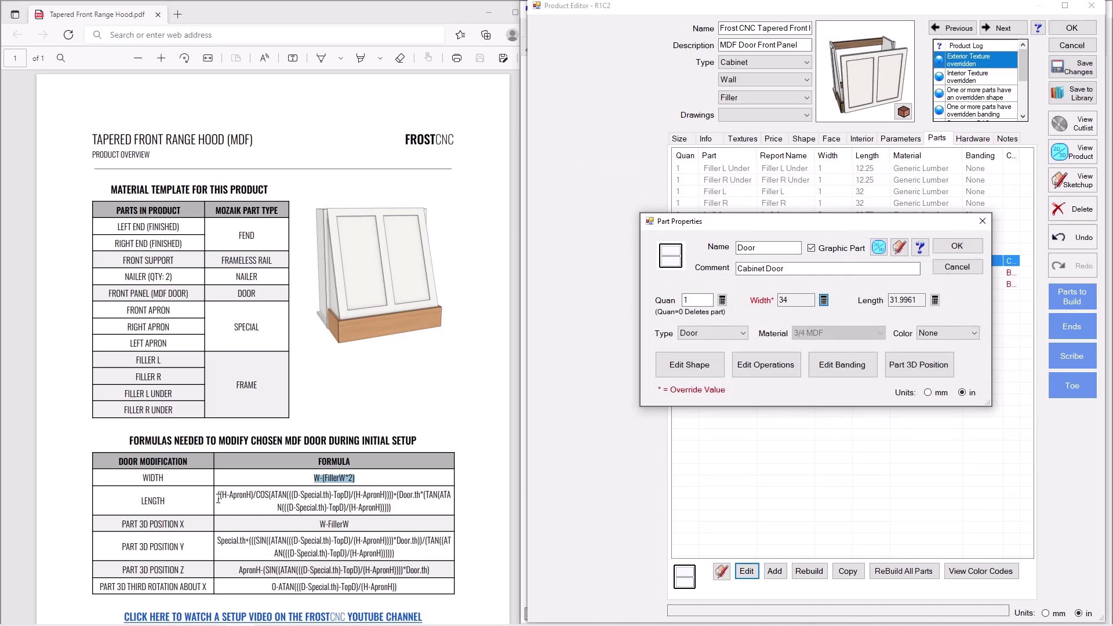
- Paste the PDF's two-line length formula into the door length, making it 28.5485
{"action": "left_click_drag", "start_coordinate": [218, 498], "coordinate": [450, 500]}
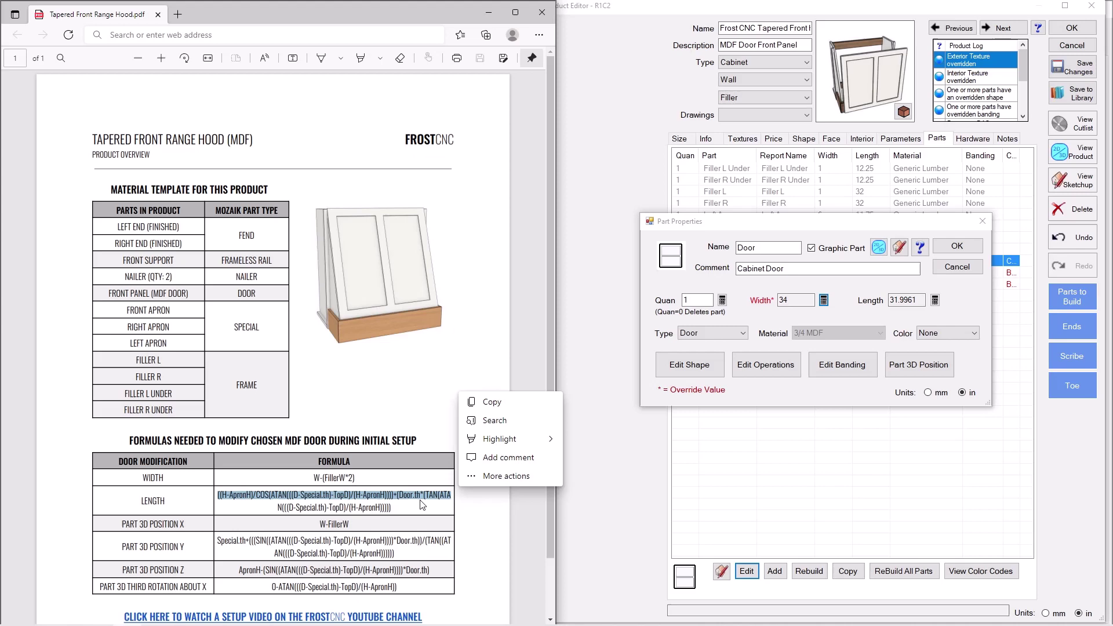
{"action": "key", "text": "ctrl+c"}
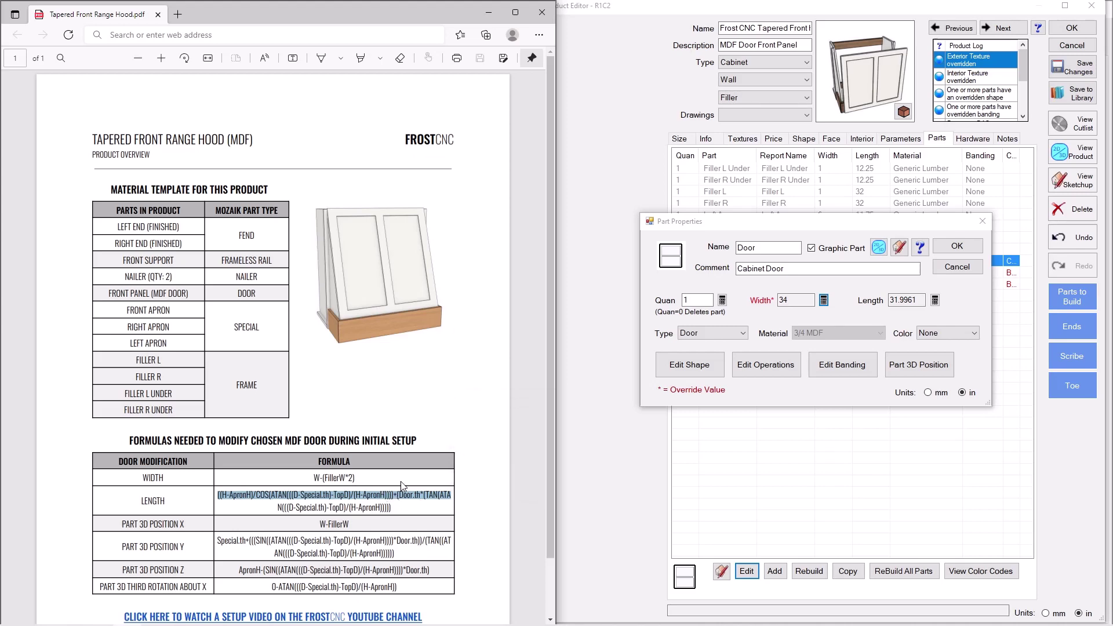
{"action": "left_click", "coordinate": [934, 300]}
{"action": "left_click", "coordinate": [694, 190]}
{"action": "key", "text": "ctrl+v"}
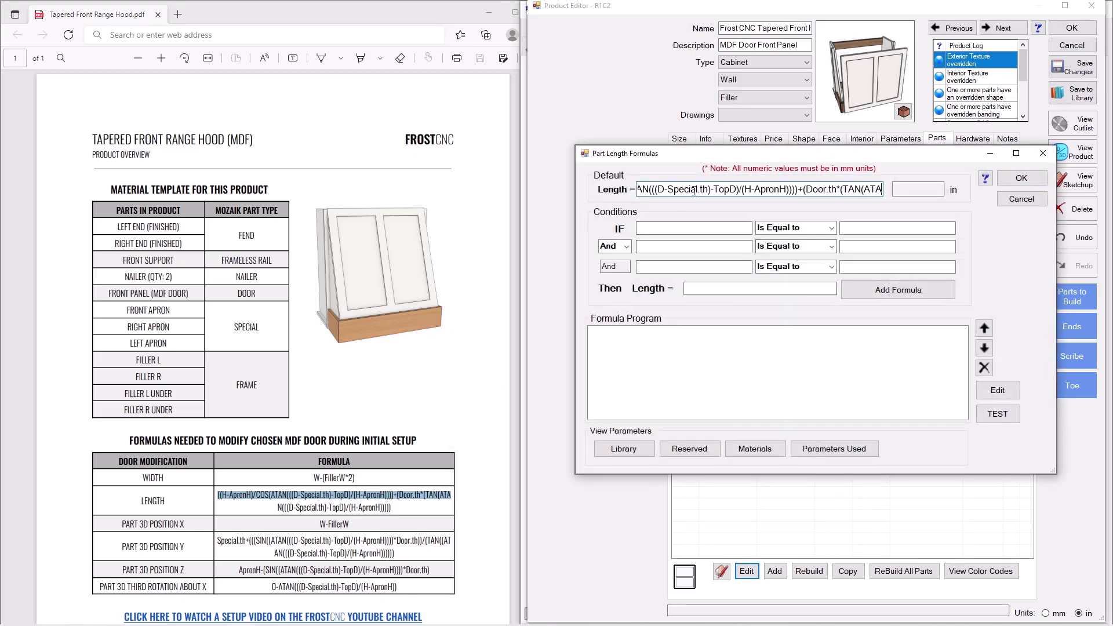
{"action": "left_click_drag", "start_coordinate": [276, 508], "coordinate": [396, 516]}
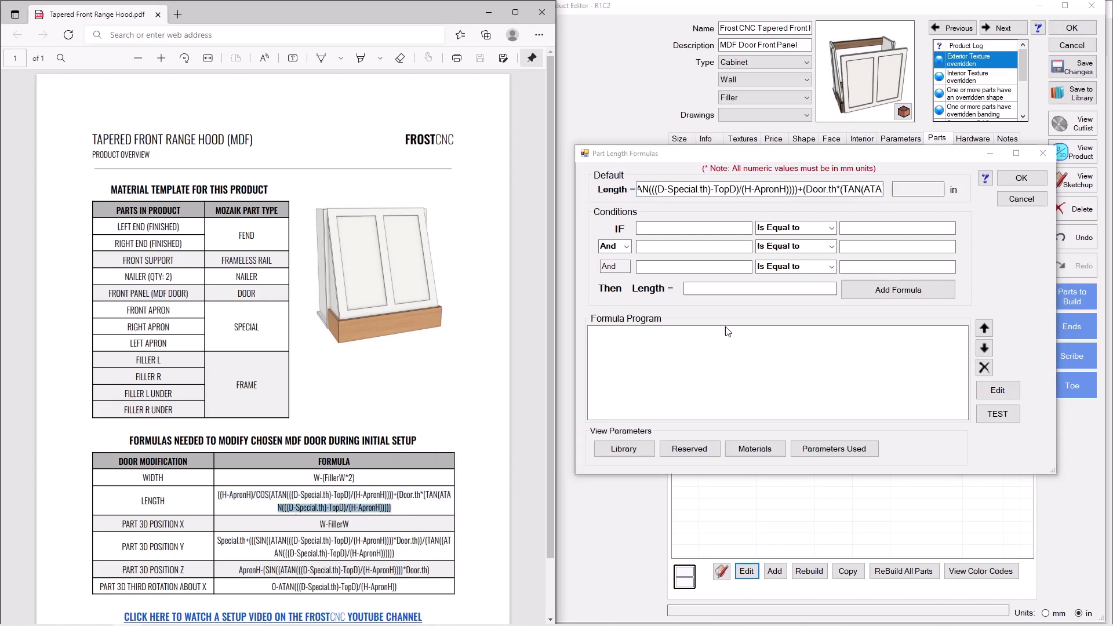
{"action": "left_click", "coordinate": [881, 191]}
{"action": "left_click", "coordinate": [880, 193]}
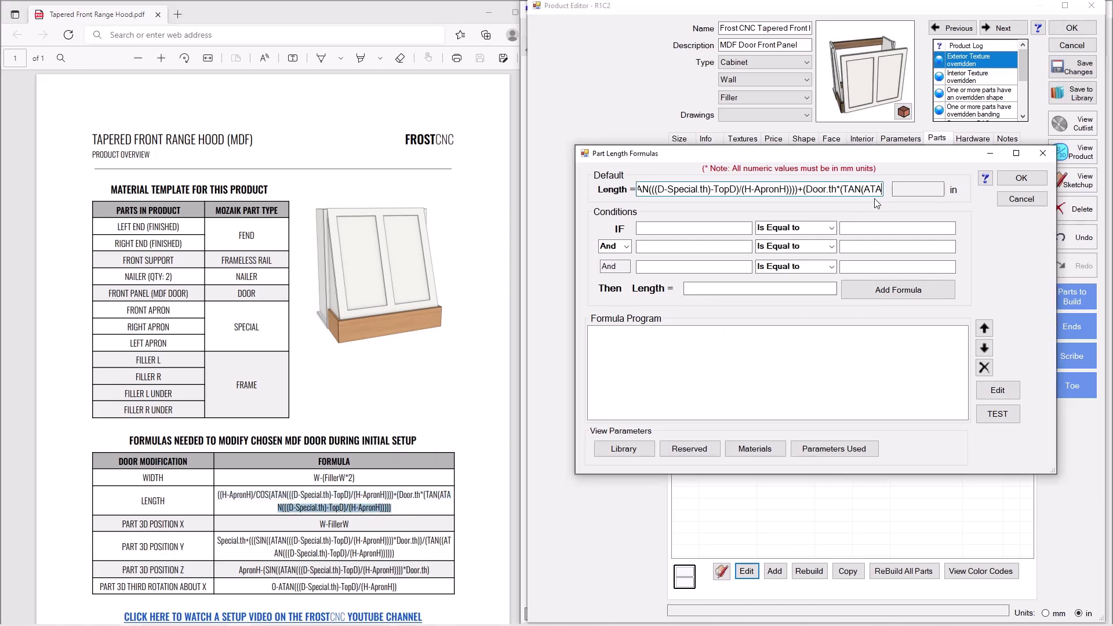
{"action": "key", "text": "ctrl+v"}
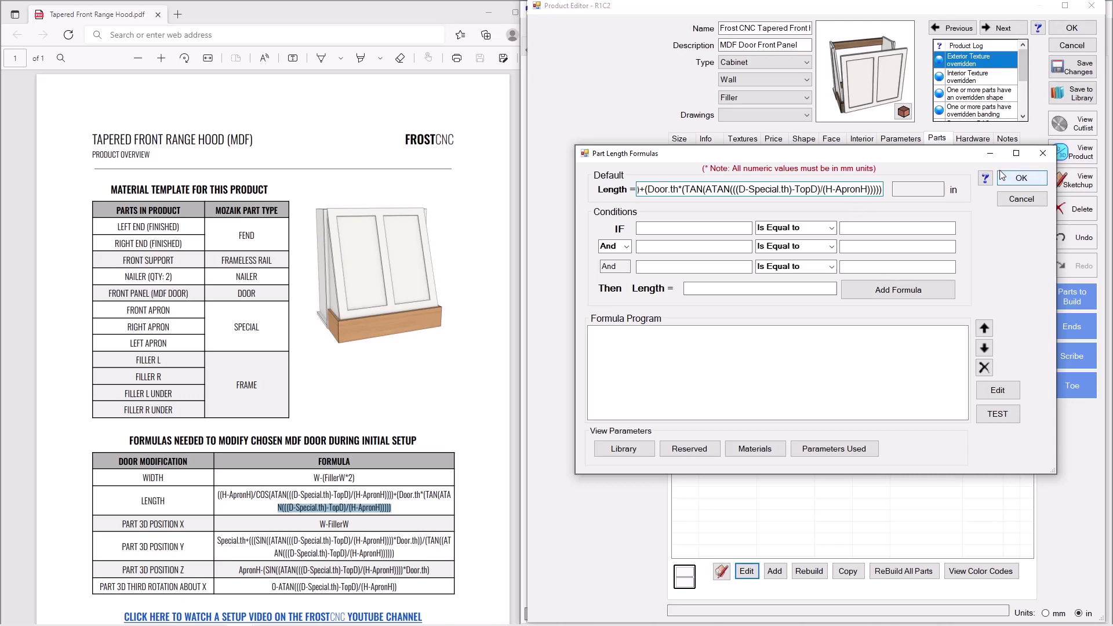
{"action": "left_click", "coordinate": [1003, 177]}
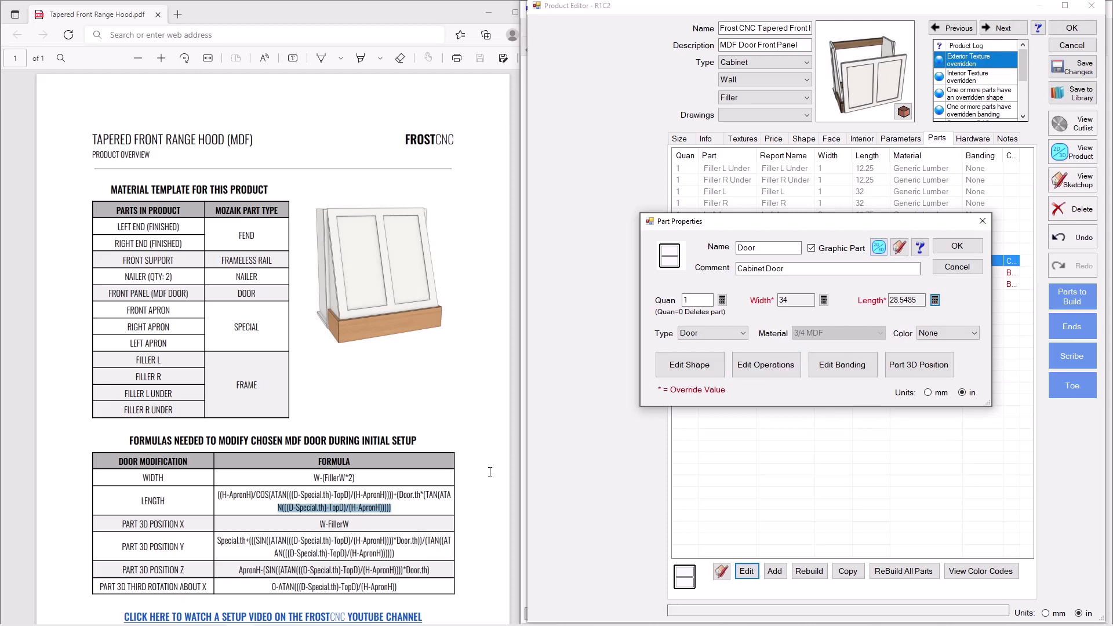
- Set the door's X position to the formula W-FillerW, giving 35
{"action": "left_click", "coordinate": [918, 364]}
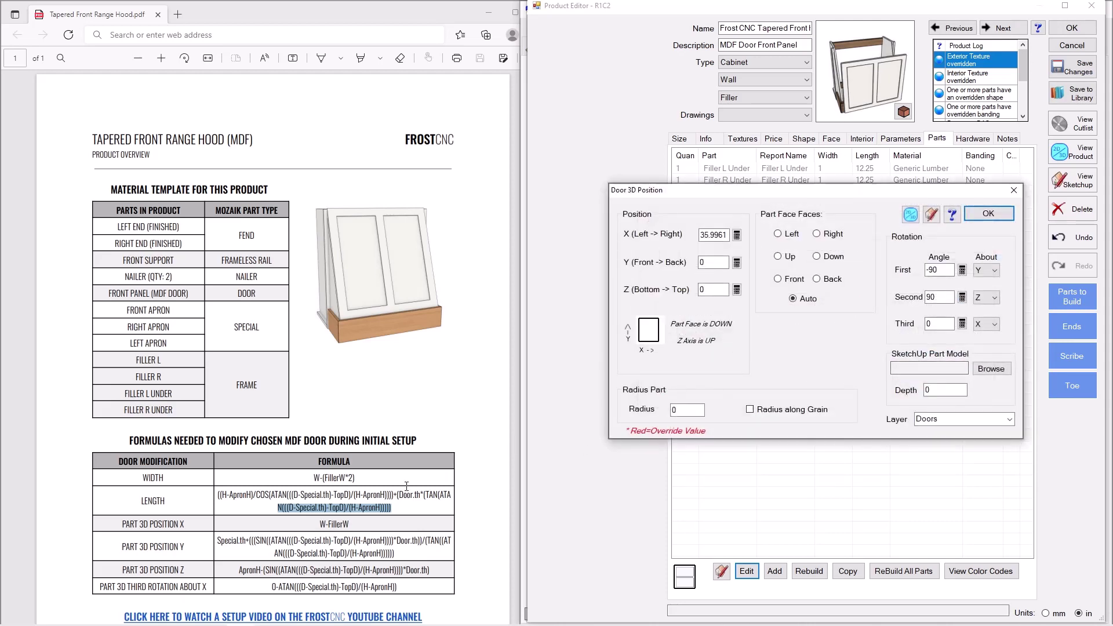
{"action": "left_click_drag", "start_coordinate": [319, 523], "coordinate": [352, 523]}
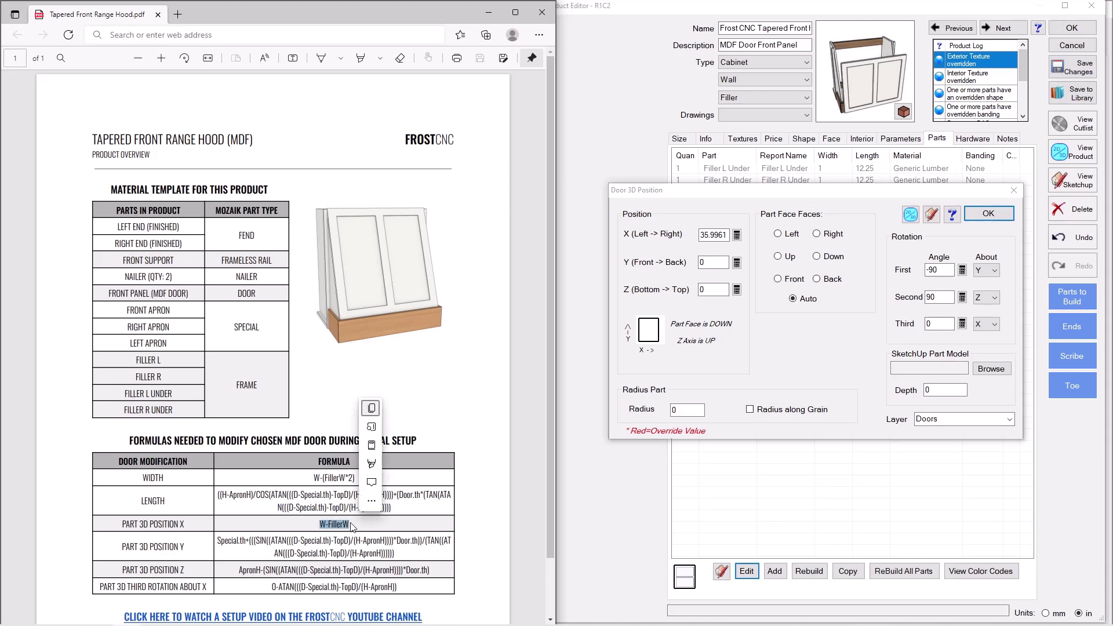
{"action": "left_click", "coordinate": [737, 235]}
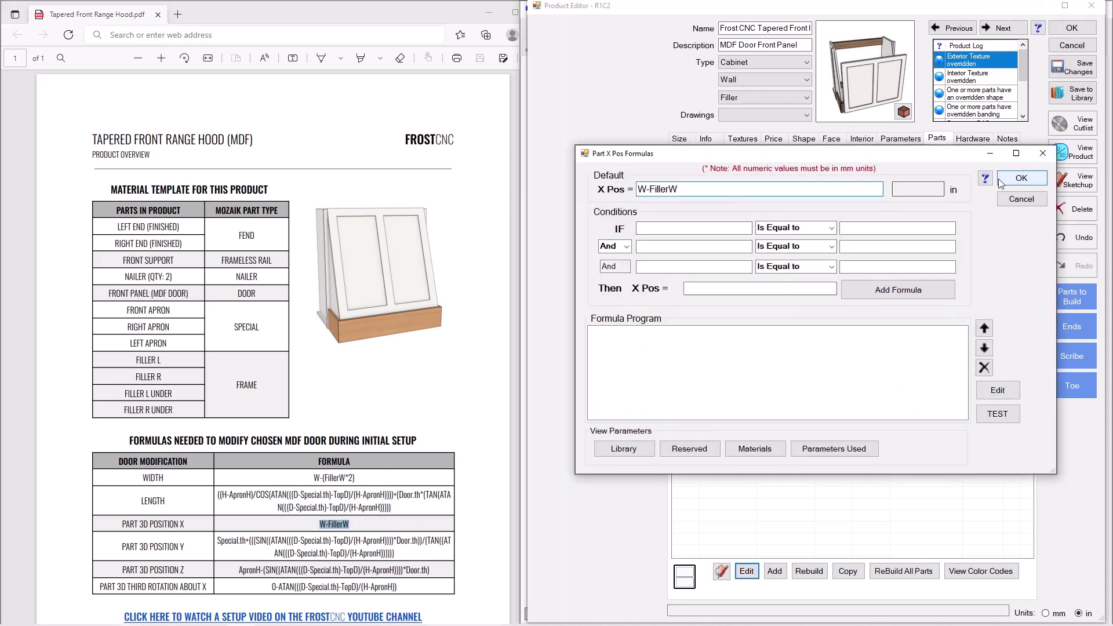
{"action": "left_click", "coordinate": [1015, 178]}
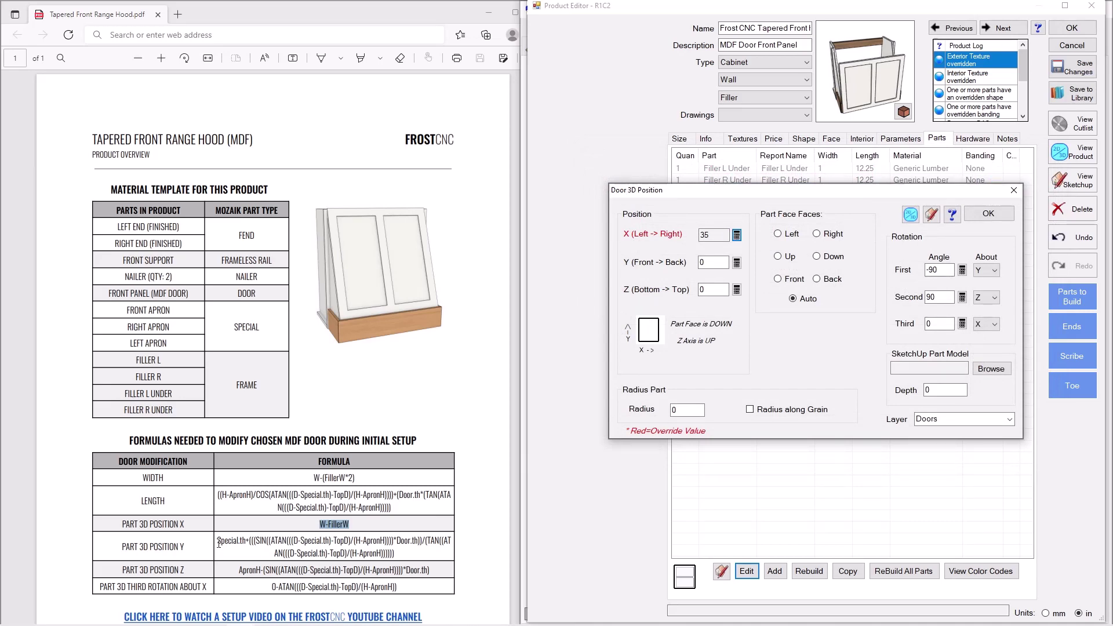
- Enter the PDF's two-line Y position formula for the door, giving 1.4407
{"action": "left_click_drag", "start_coordinate": [219, 543], "coordinate": [452, 540]}
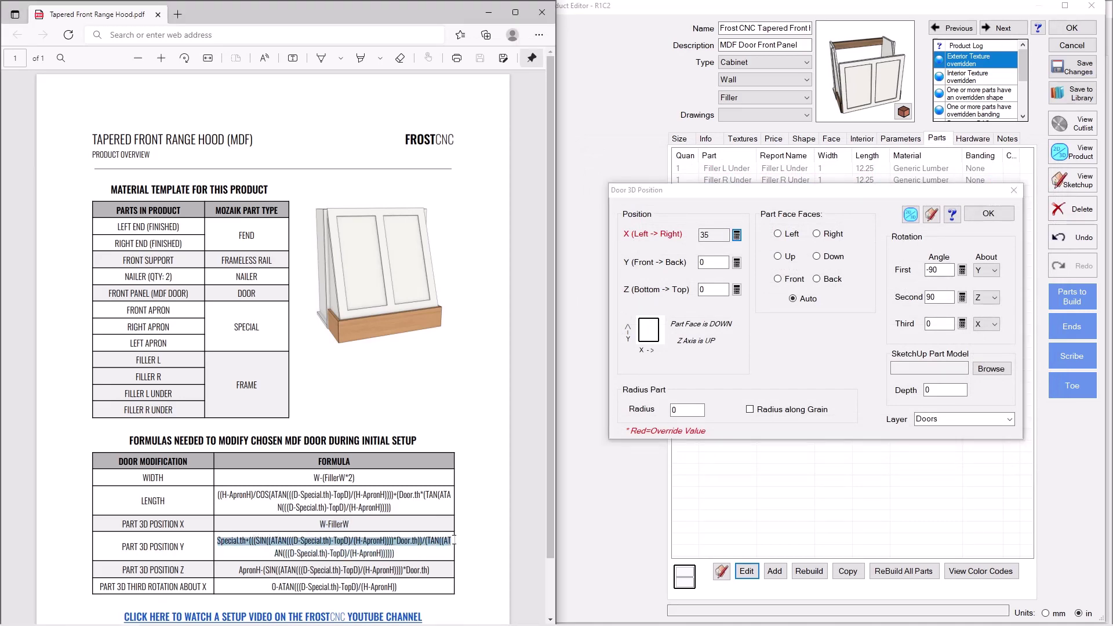
{"action": "left_click", "coordinate": [736, 263]}
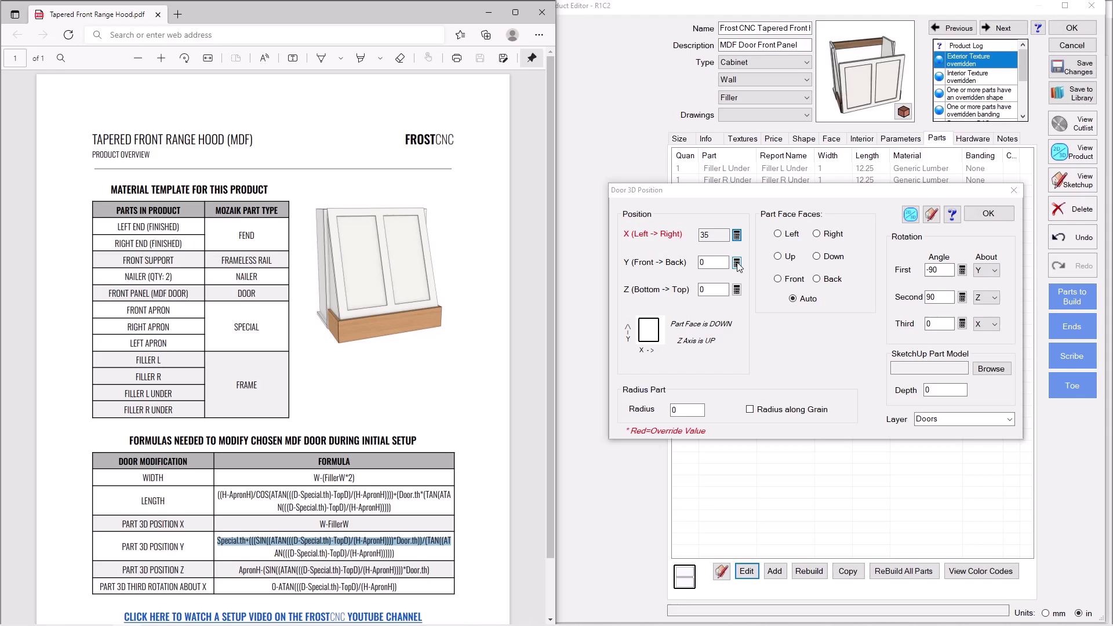
{"action": "key", "text": "ctrl+v"}
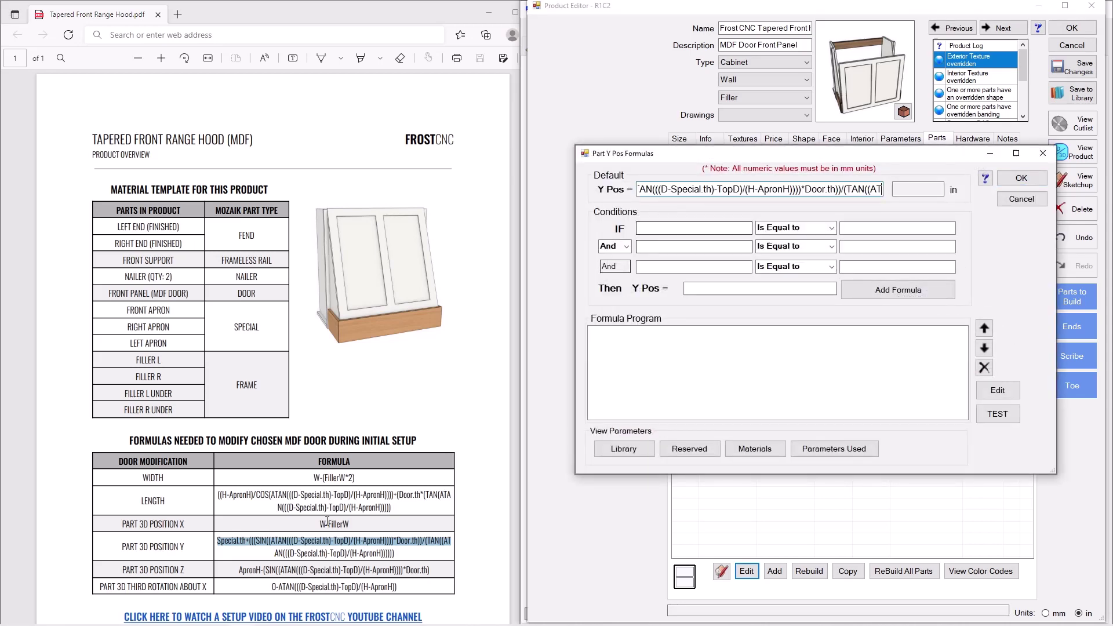
{"action": "left_click_drag", "start_coordinate": [275, 553], "coordinate": [401, 555]}
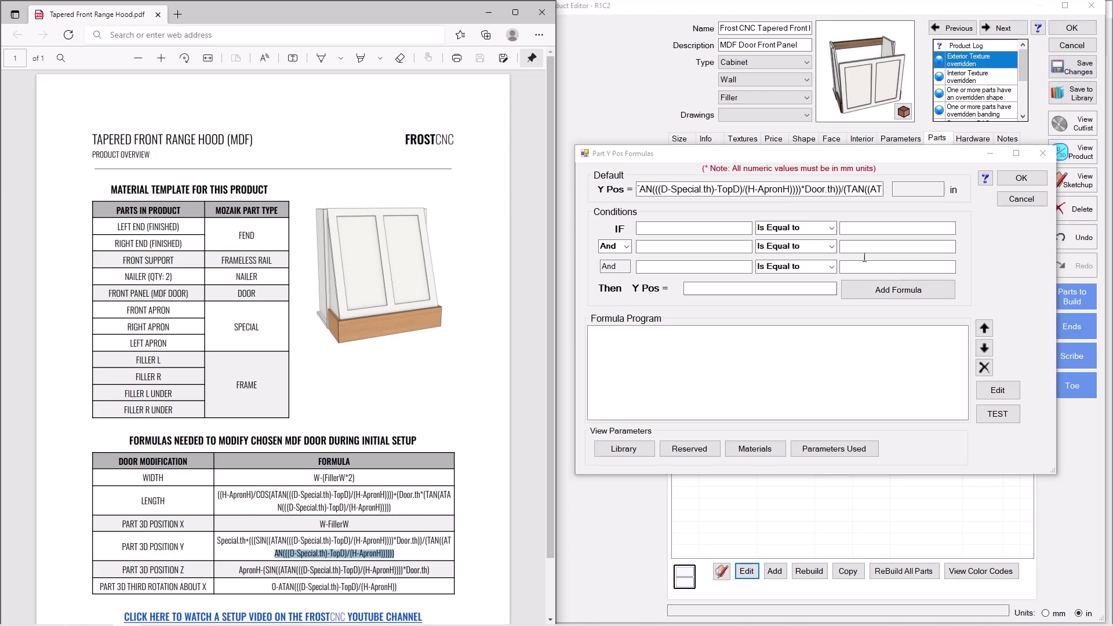
{"action": "left_click", "coordinate": [881, 191]}
{"action": "left_click", "coordinate": [891, 193]}
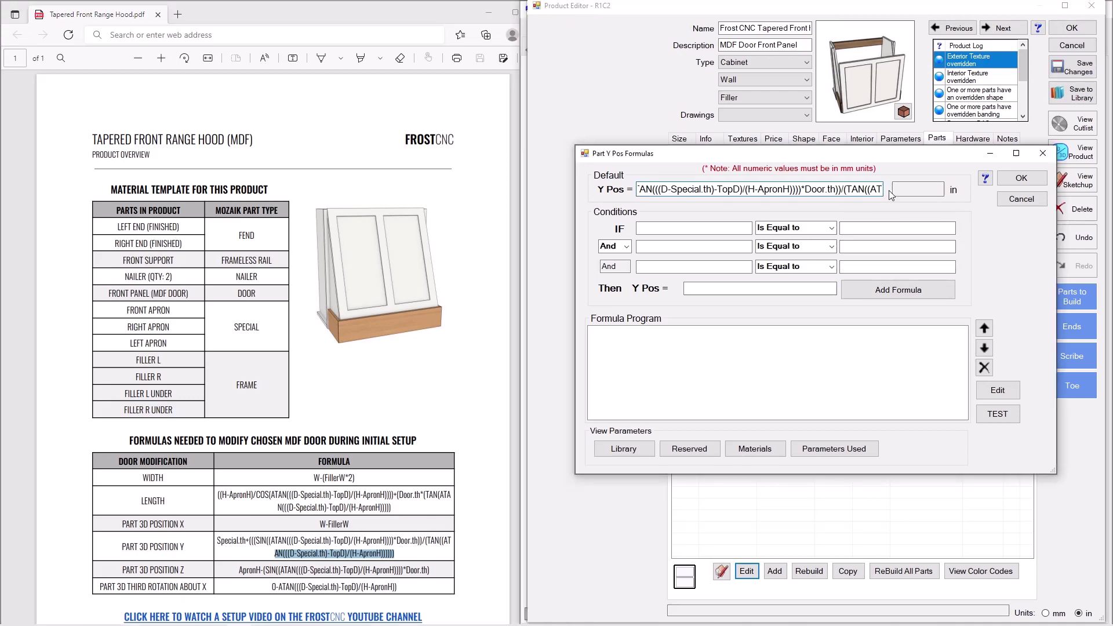
{"action": "key", "text": "ctrl+v"}
{"action": "left_click", "coordinate": [1021, 178]}
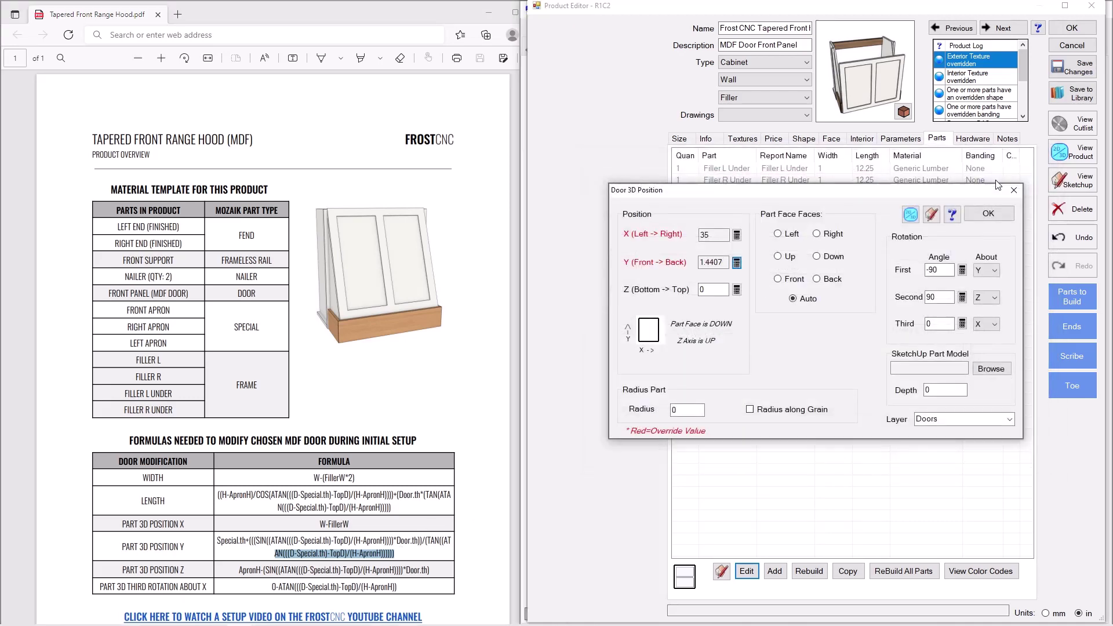
- Paste the PDF's Z position formula, placing the door at Z 5.7078
{"action": "left_click_drag", "start_coordinate": [350, 553], "coordinate": [367, 567]}
{"action": "left_click_drag", "start_coordinate": [239, 570], "coordinate": [419, 576]}
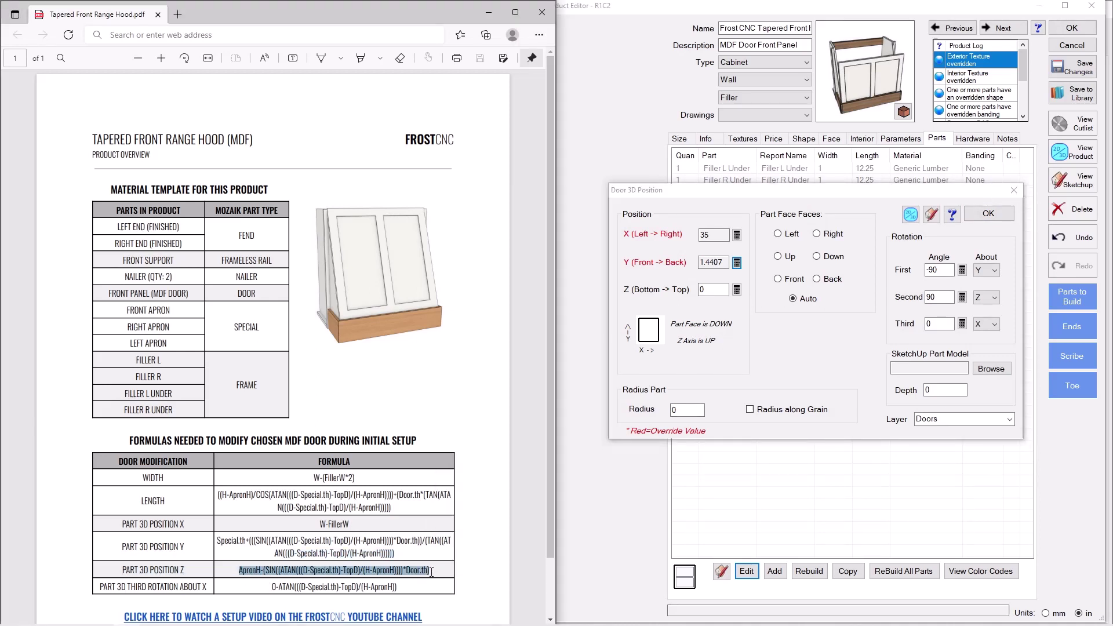
{"action": "left_click", "coordinate": [736, 289]}
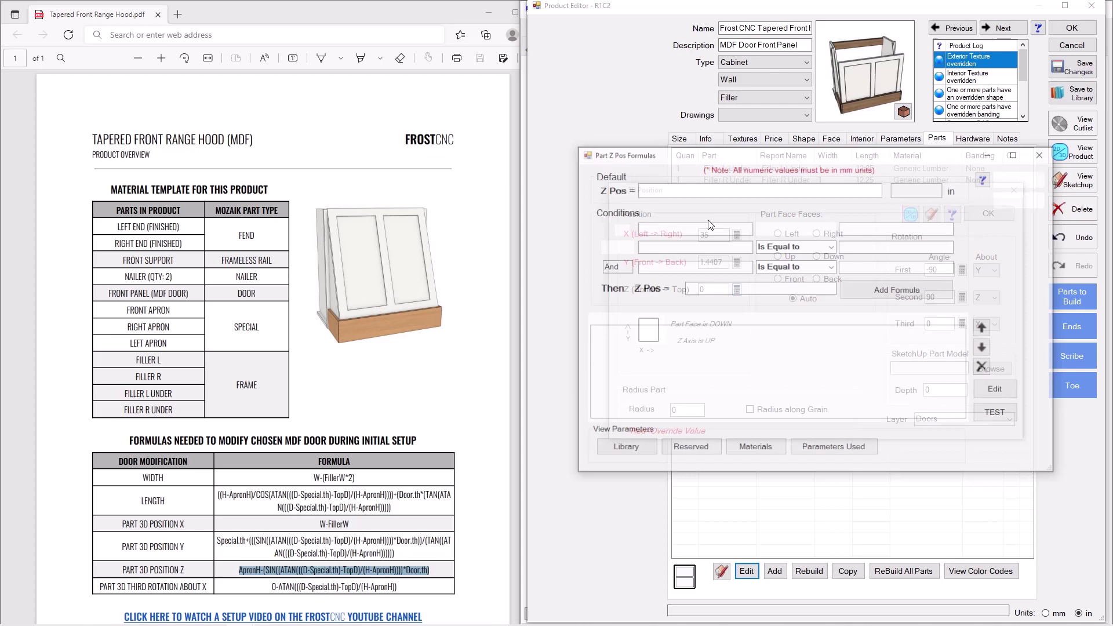
{"action": "type", "text": "ApronH-(SIN((ATAN(((D-Special.th)-TopD)/(H-ApronH))))*Door.th)"}
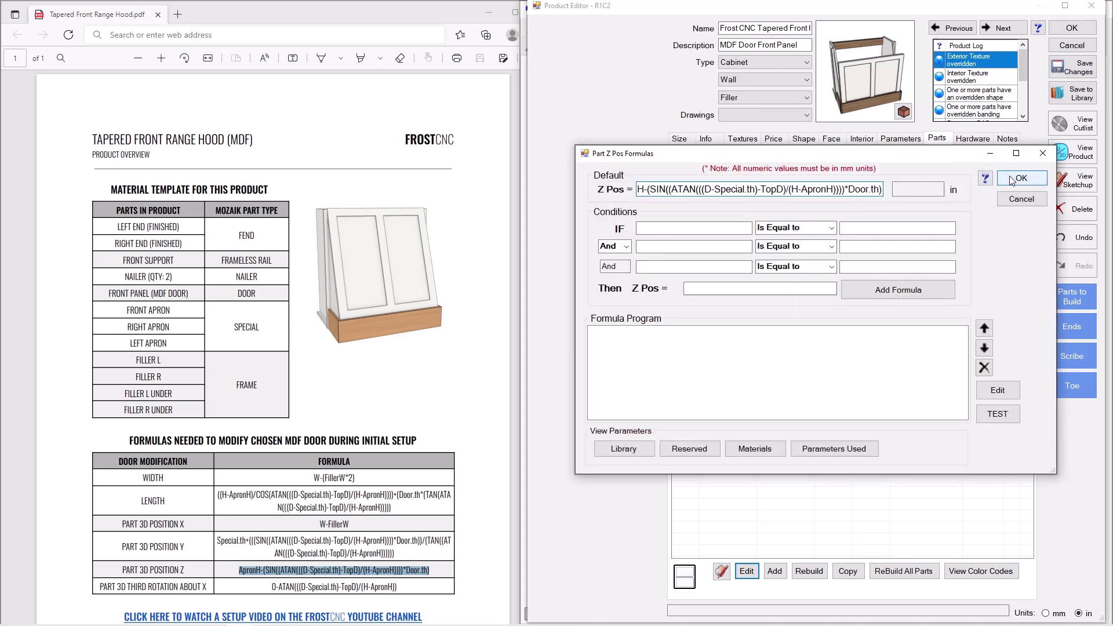
{"action": "left_click", "coordinate": [1020, 179]}
- Set the door's third rotation about X to the PDF's Angle3 formula (-22.932°)
{"action": "left_click", "coordinate": [271, 588]}
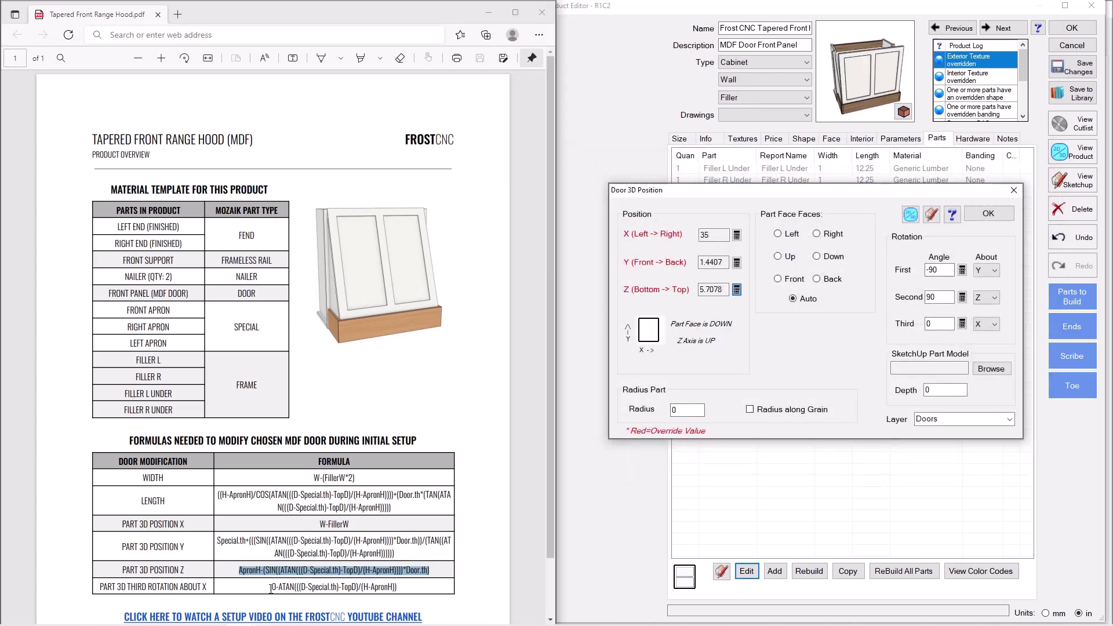
{"action": "left_click_drag", "start_coordinate": [271, 588], "coordinate": [405, 593]}
{"action": "key", "text": "ctrl+c"}
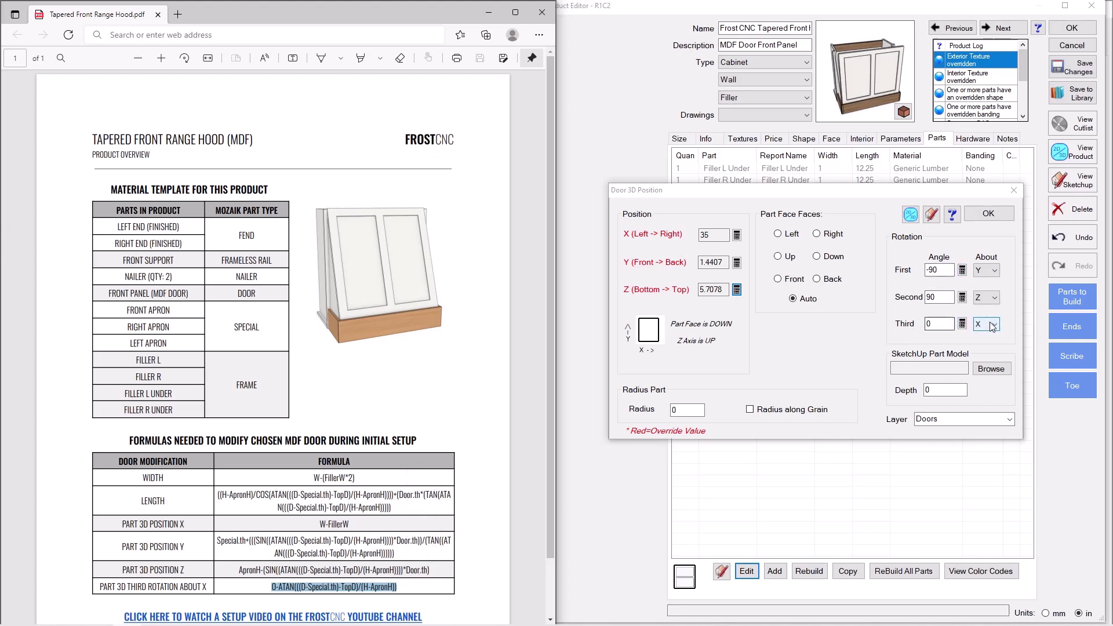
{"action": "left_click", "coordinate": [961, 324]}
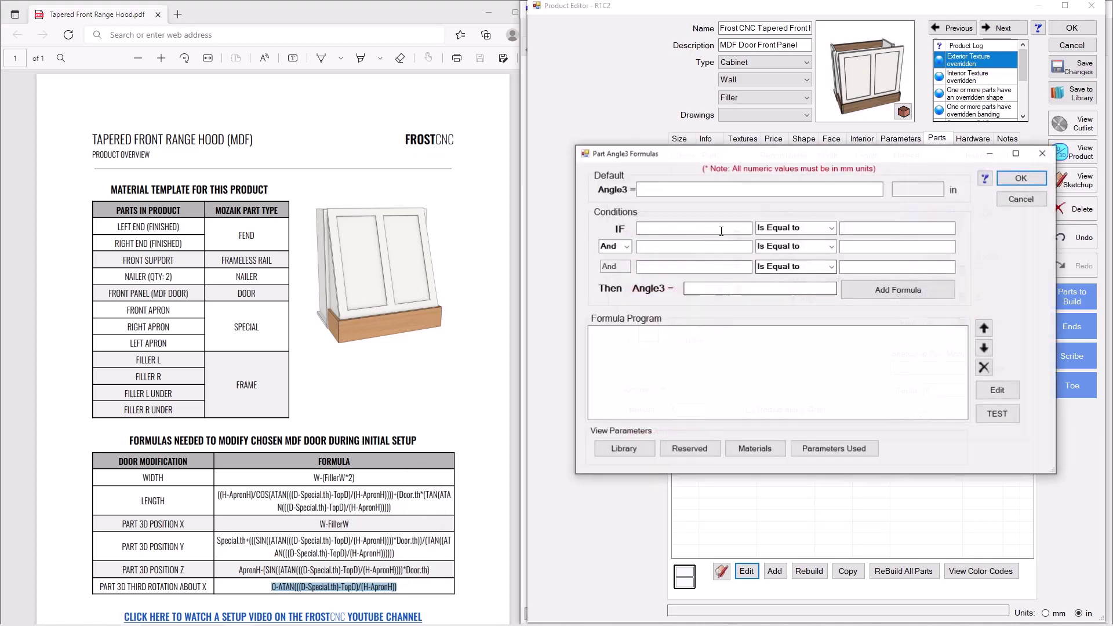
{"action": "left_click", "coordinate": [703, 187]}
{"action": "key", "text": "ctrl+v"}
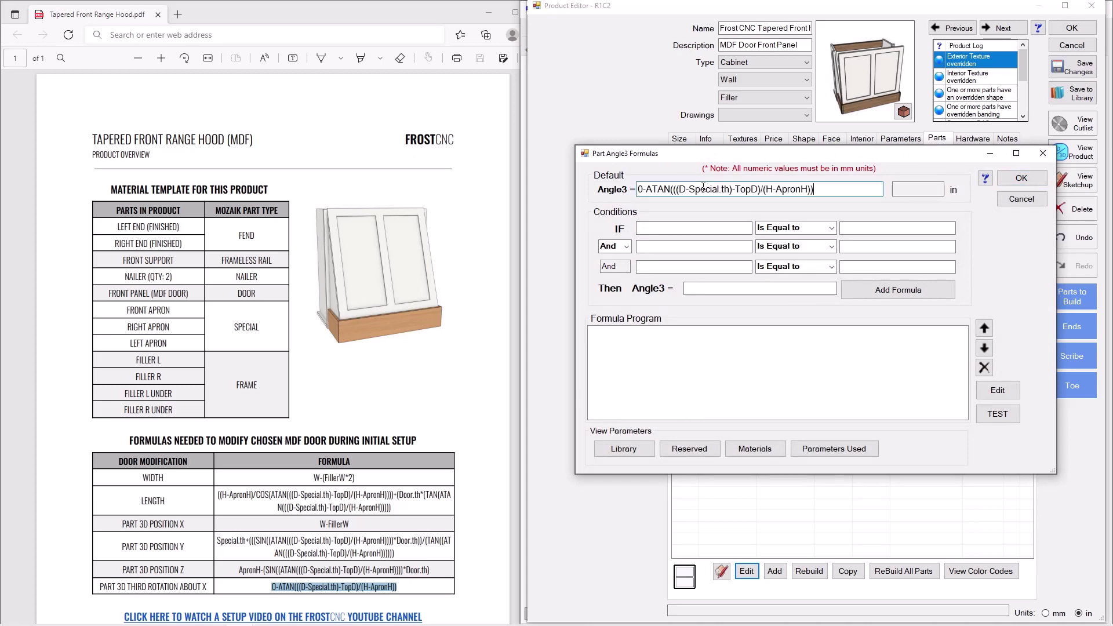
{"action": "left_click", "coordinate": [1022, 178]}
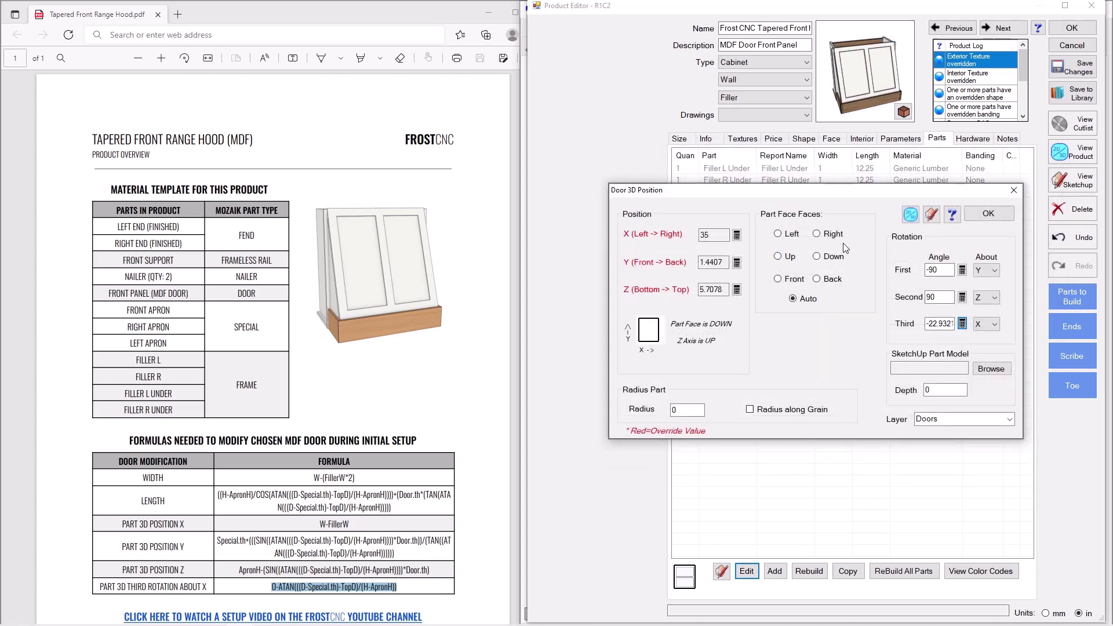
- Inspect the tilted door in the 3D viewer, then accept its position and close Part Properties
{"action": "left_click", "coordinate": [910, 214]}
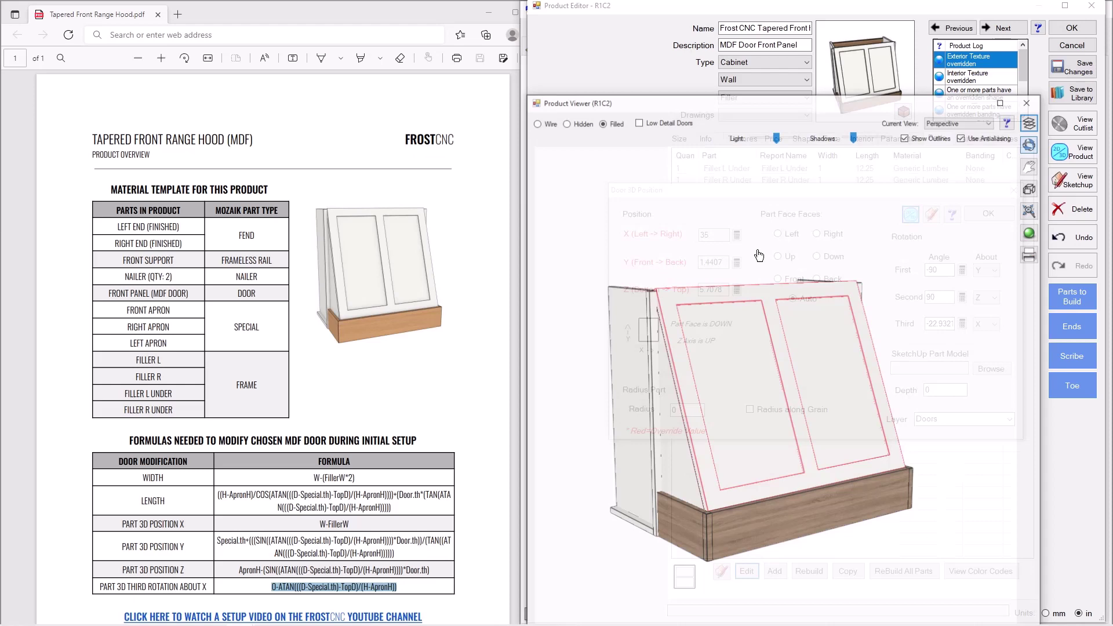
{"action": "left_click_drag", "start_coordinate": [686, 106], "coordinate": [724, 17]}
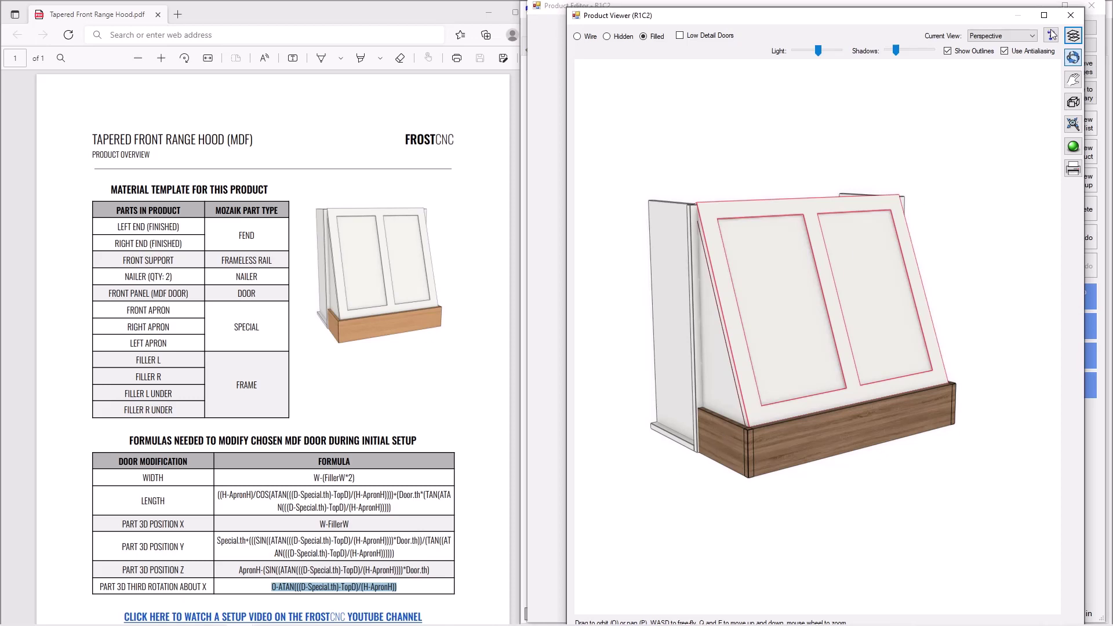
{"action": "left_click", "coordinate": [1071, 19]}
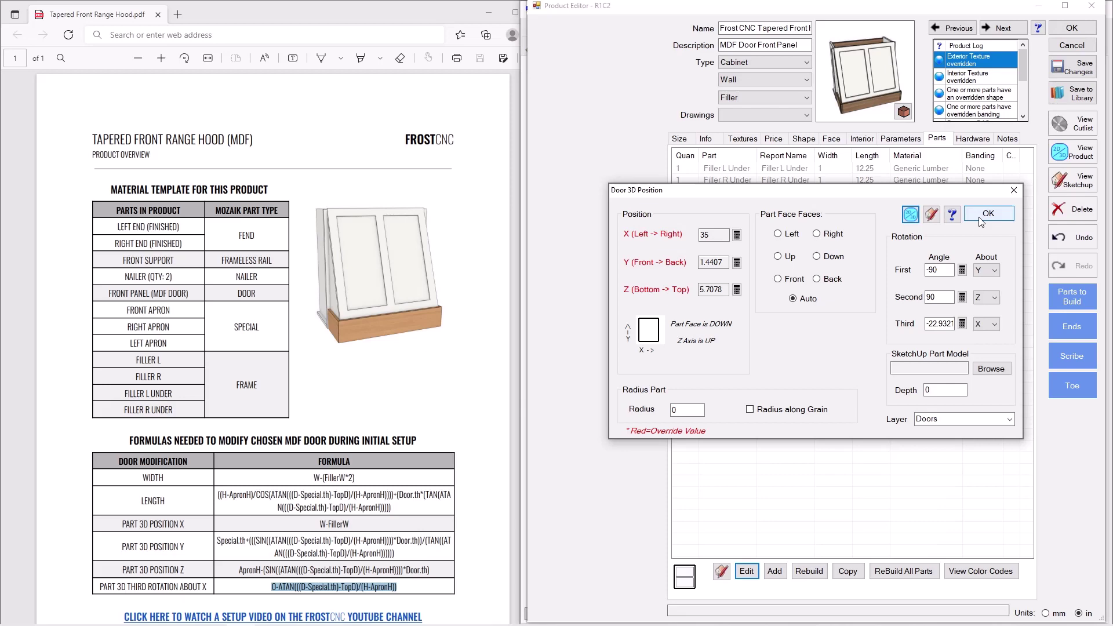
{"action": "left_click", "coordinate": [1003, 214]}
{"action": "left_click", "coordinate": [959, 247]}
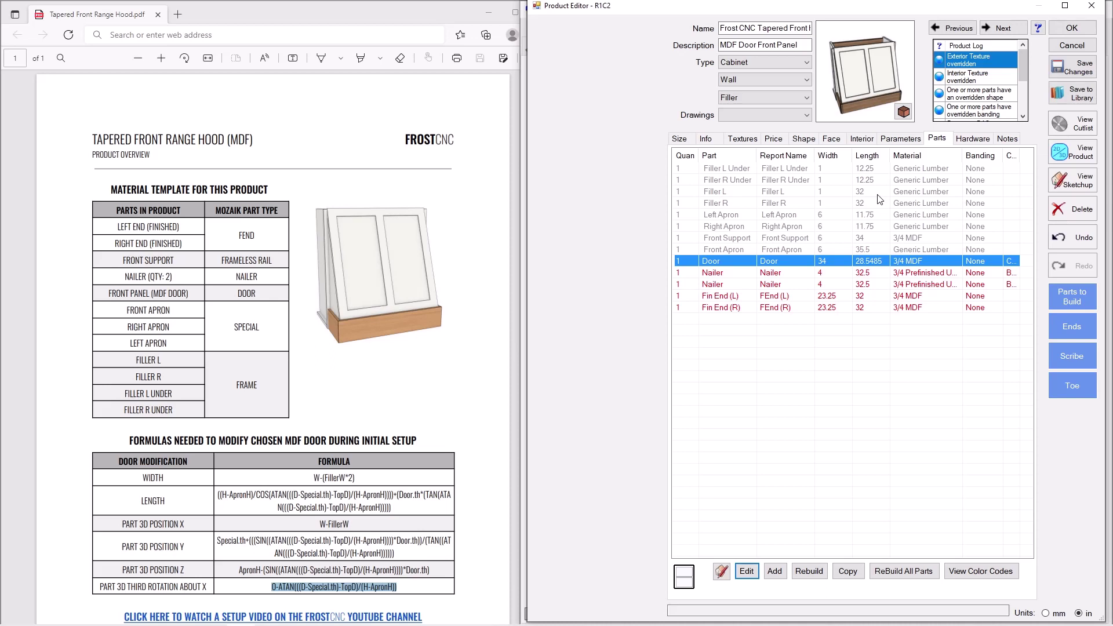
- Open the door opening's overrides and edit its door style, keeping MDF - Flat Vertical Split
{"action": "left_click", "coordinate": [706, 140]}
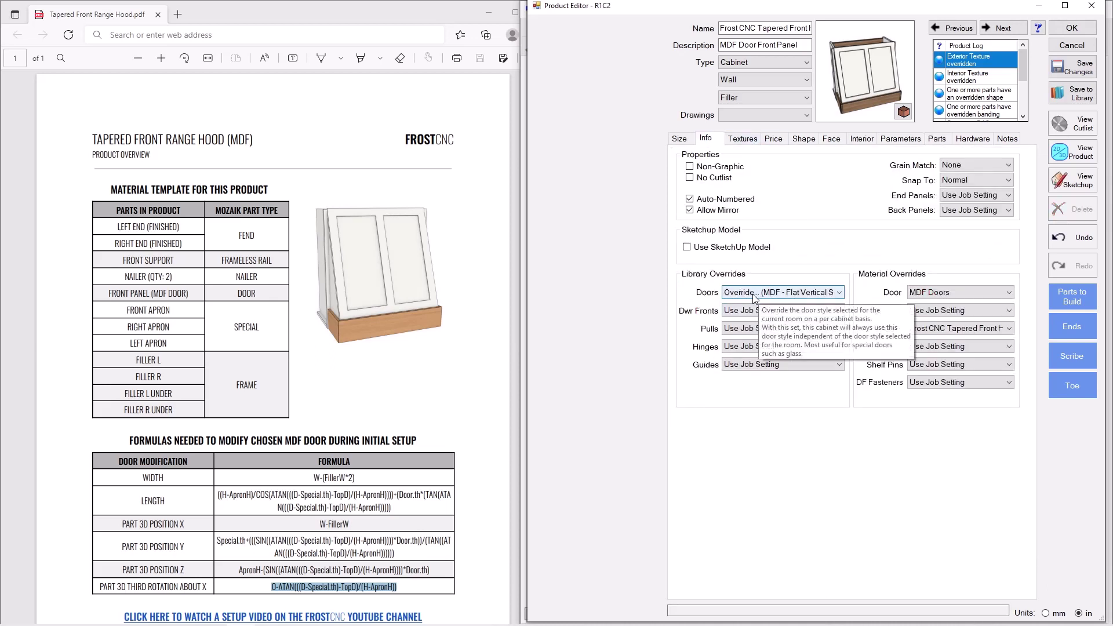
{"action": "left_click", "coordinate": [834, 142]}
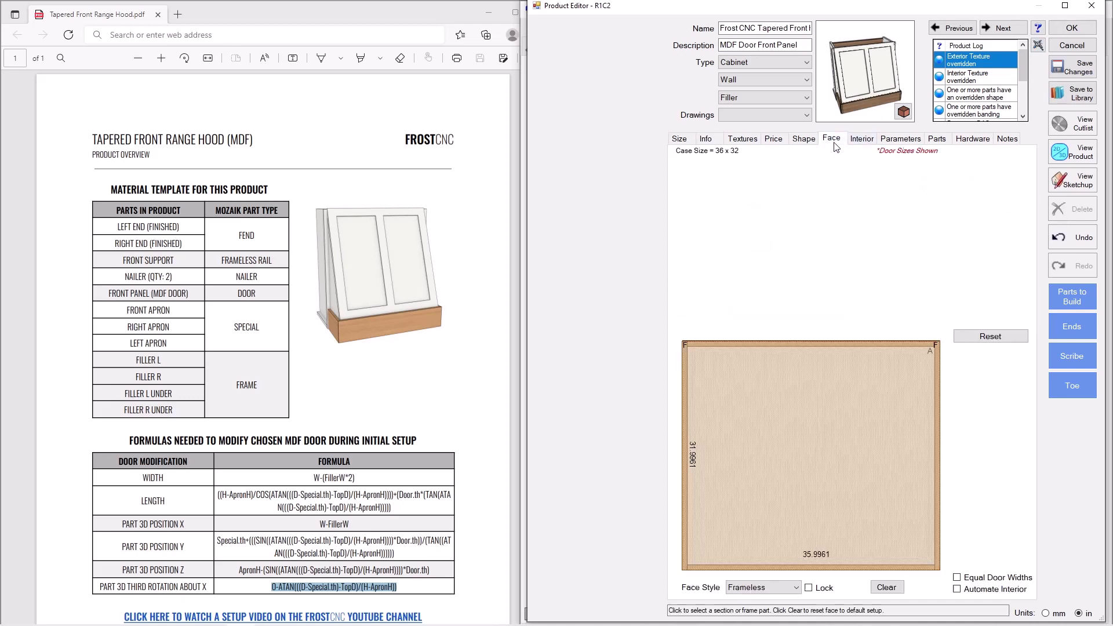
{"action": "left_click", "coordinate": [814, 444]}
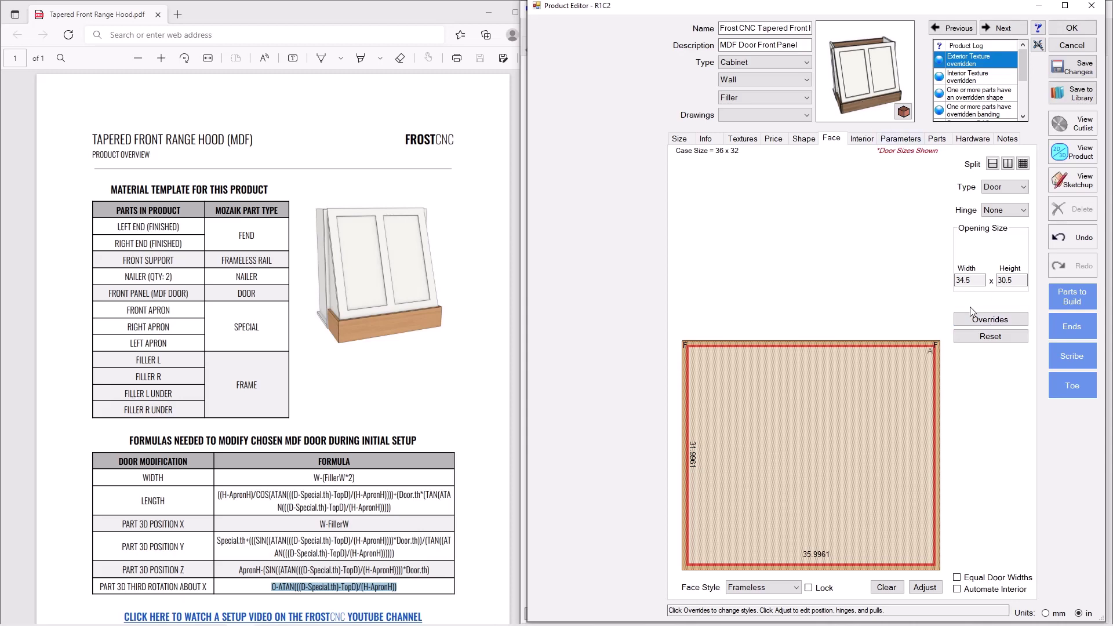
{"action": "left_click", "coordinate": [983, 320]}
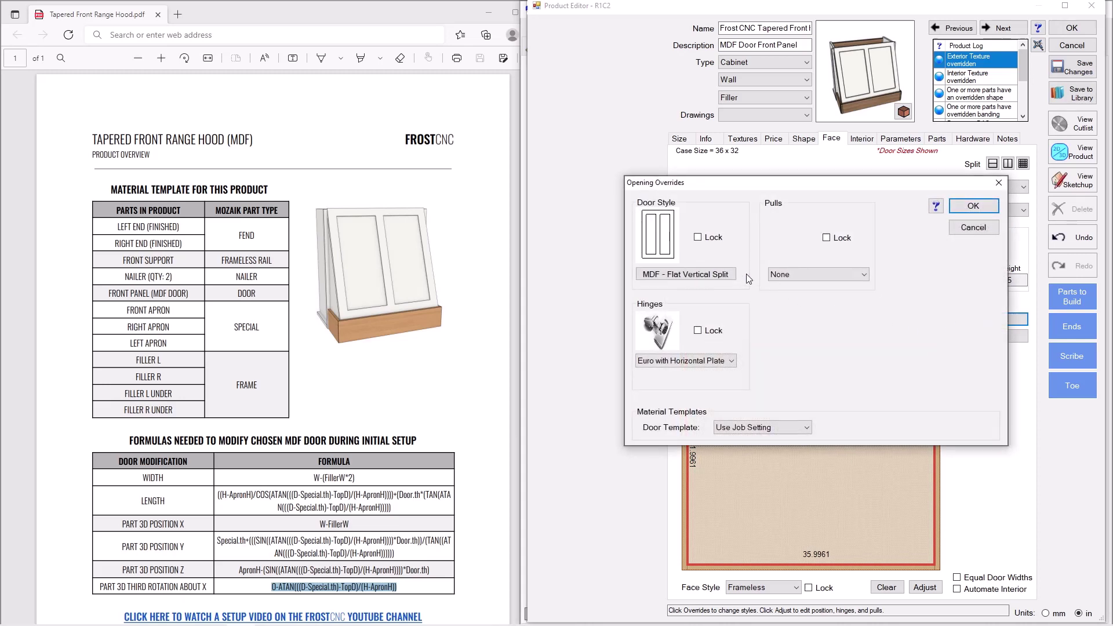
{"action": "left_click", "coordinate": [710, 277]}
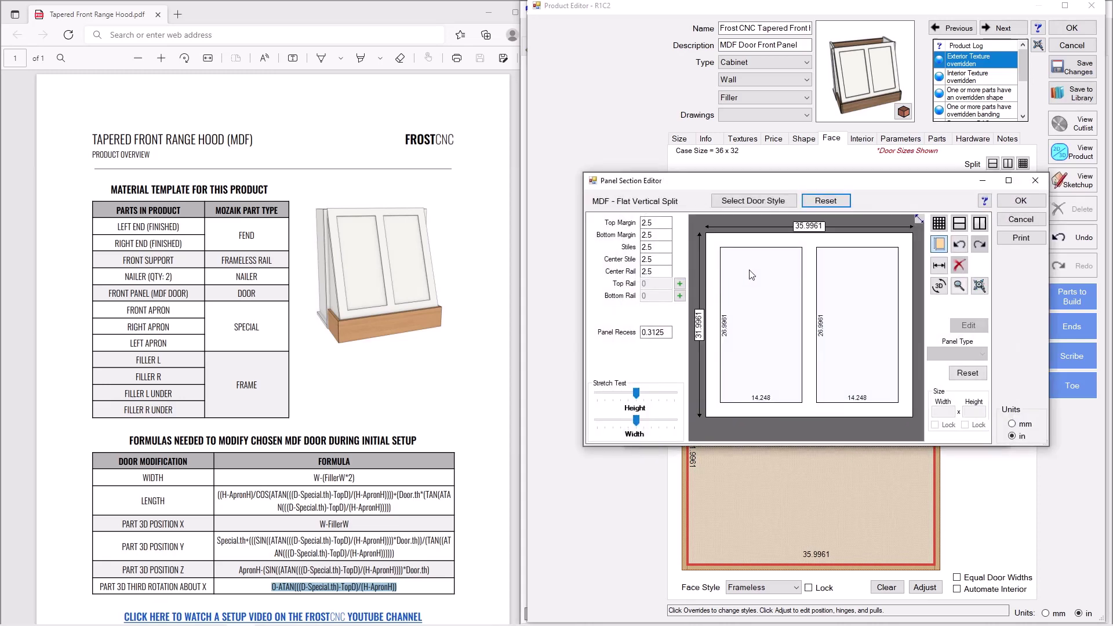
{"action": "left_click", "coordinate": [758, 204]}
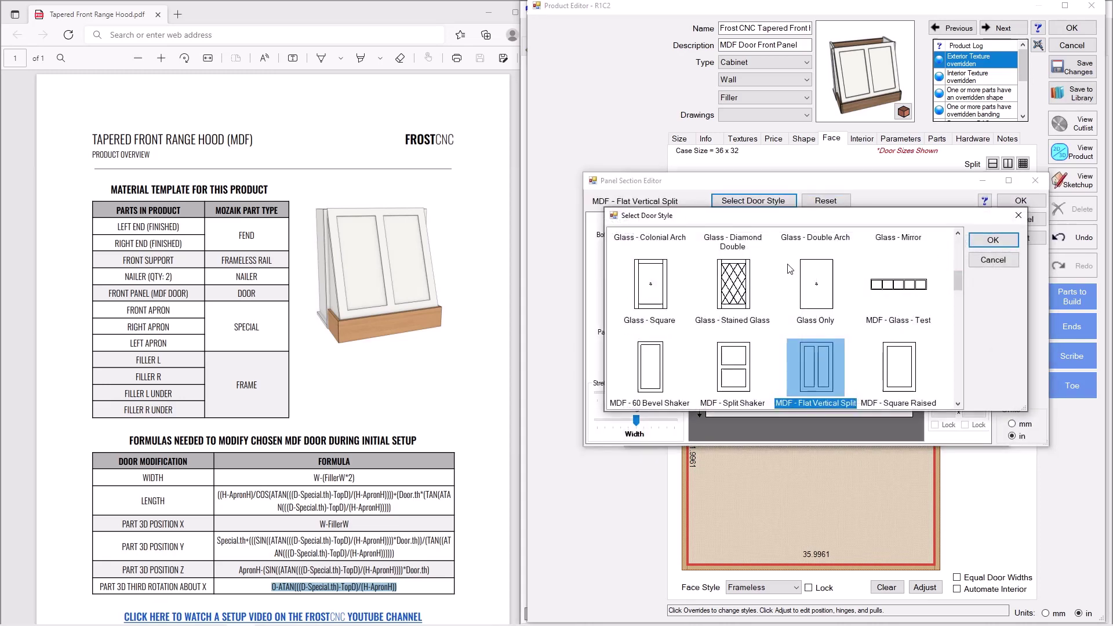
{"action": "scroll", "coordinate": [758, 348], "scroll_direction": "down", "scroll_amount": 2}
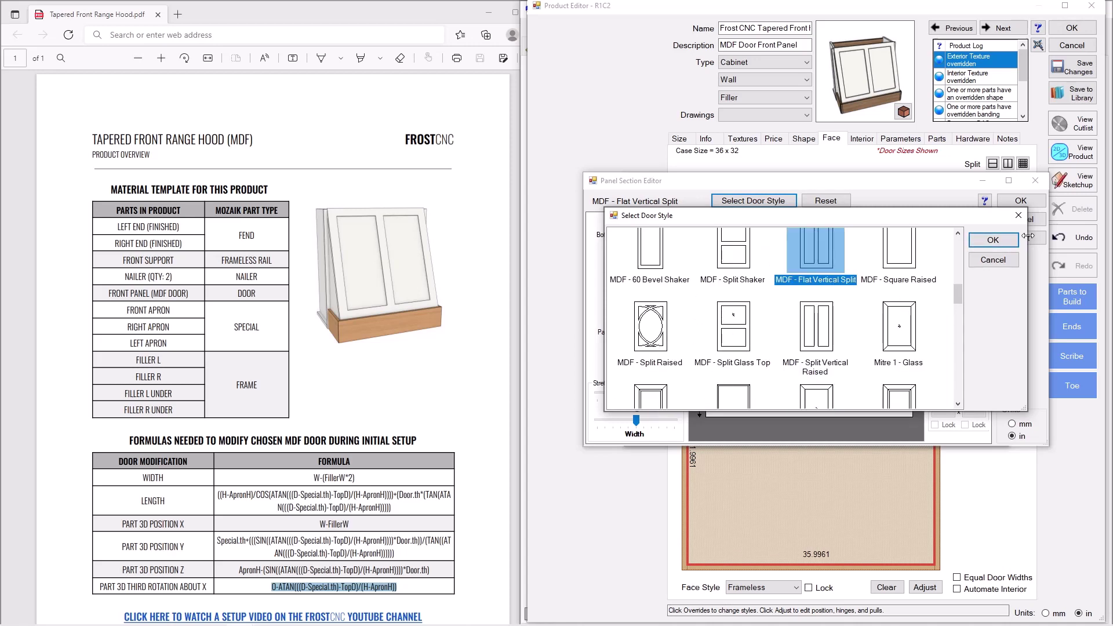
{"action": "left_click", "coordinate": [995, 239]}
{"action": "left_click", "coordinate": [951, 233]}
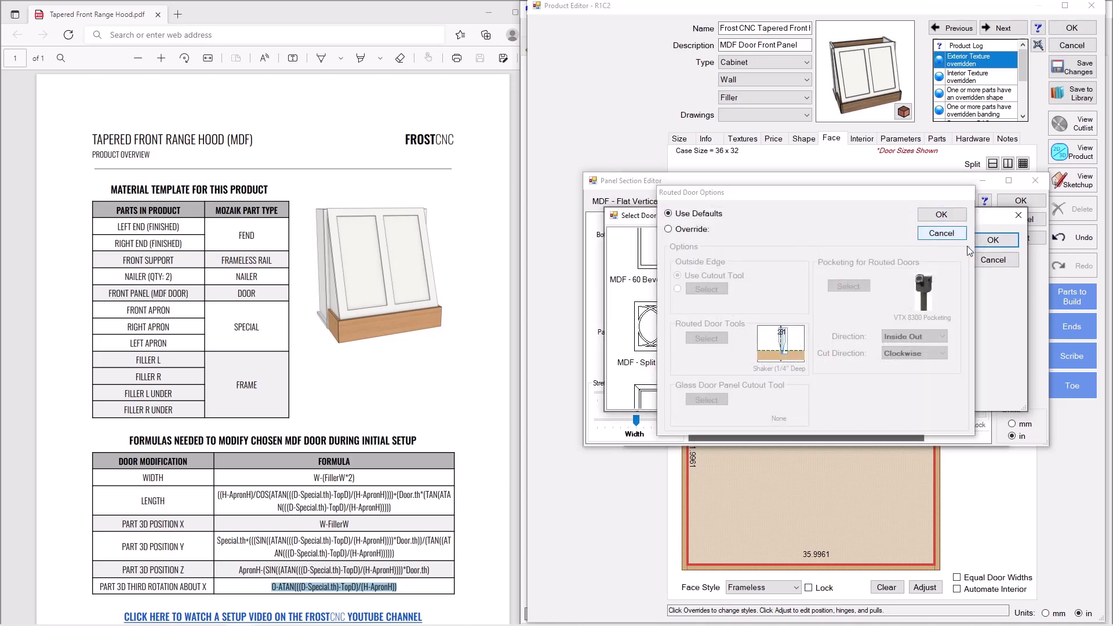
{"action": "left_click", "coordinate": [993, 259]}
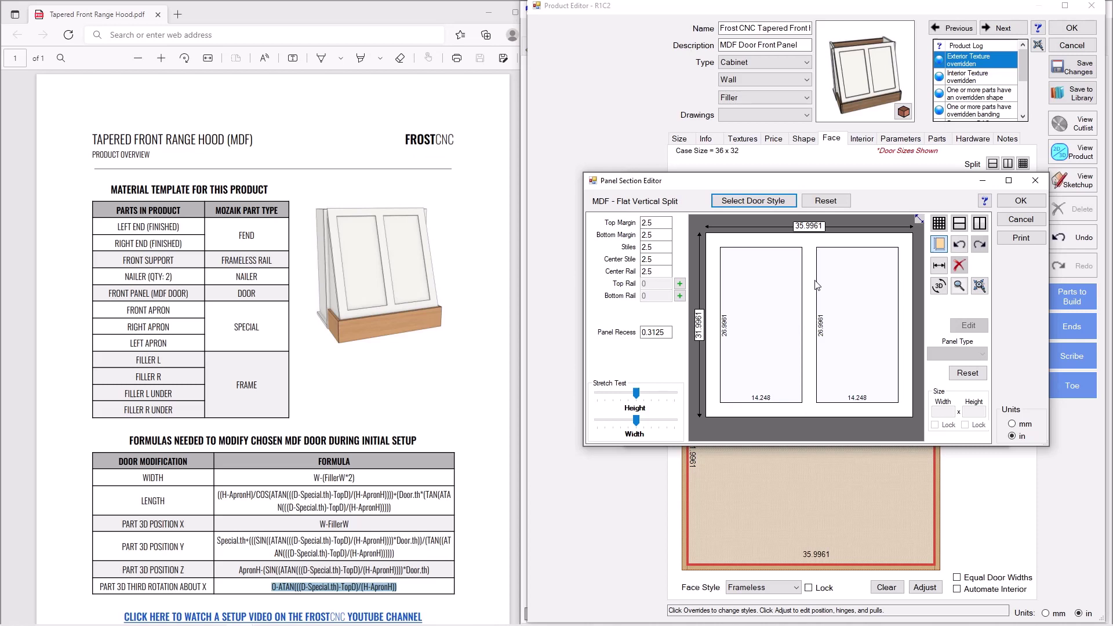
- Remove the center stile, split the door into three equal vertical panels, and apply the override
{"action": "left_click", "coordinate": [809, 299]}
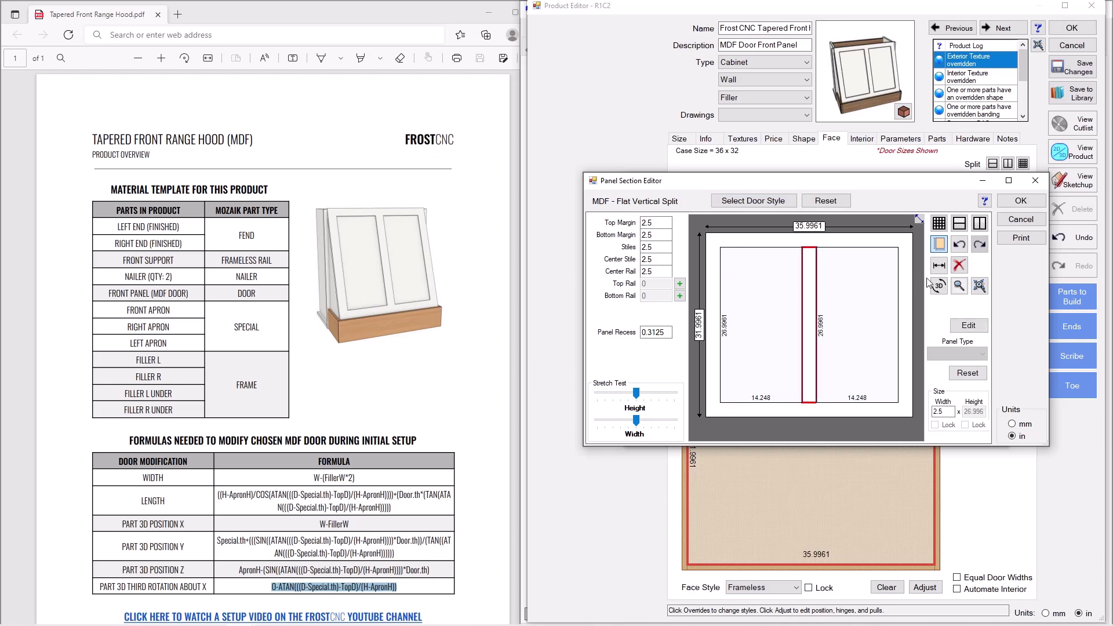
{"action": "left_click", "coordinate": [959, 265]}
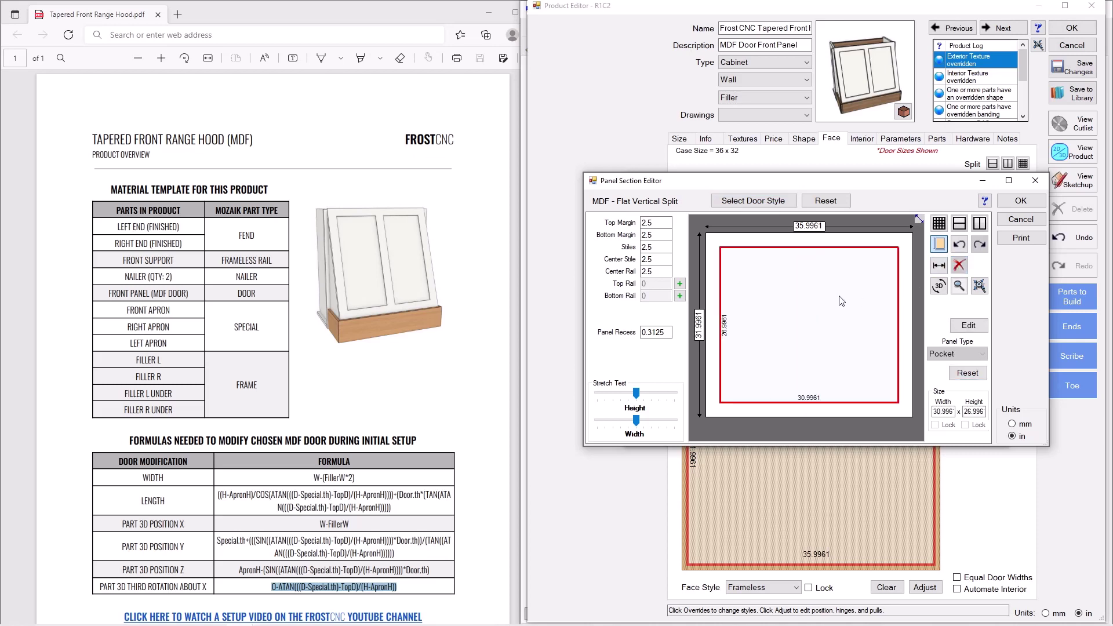
{"action": "left_click", "coordinate": [938, 223]}
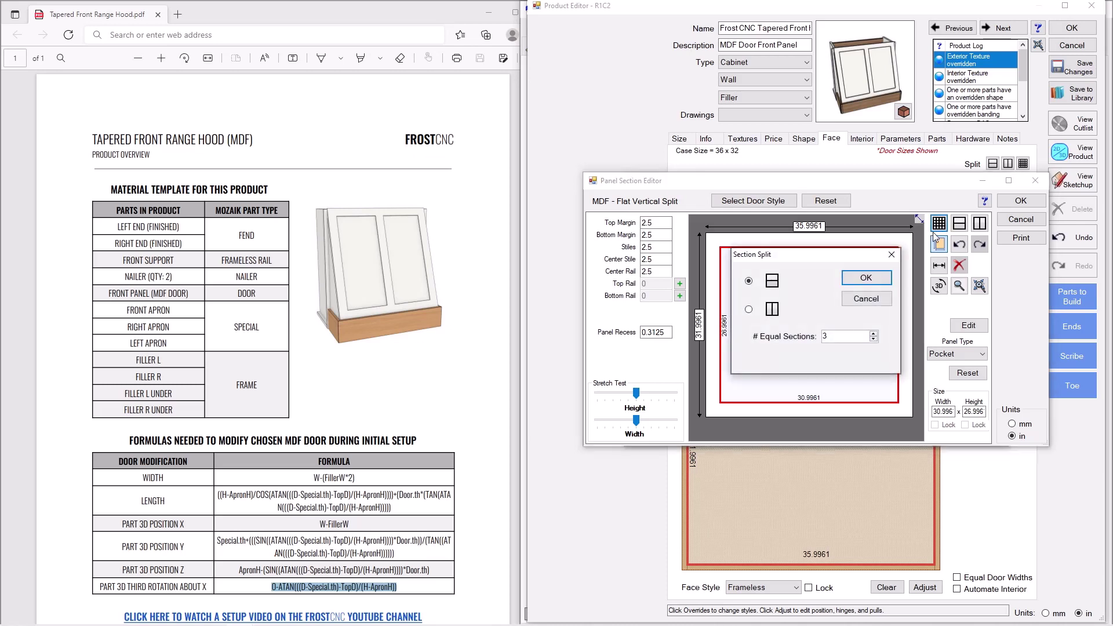
{"action": "left_click", "coordinate": [879, 281]}
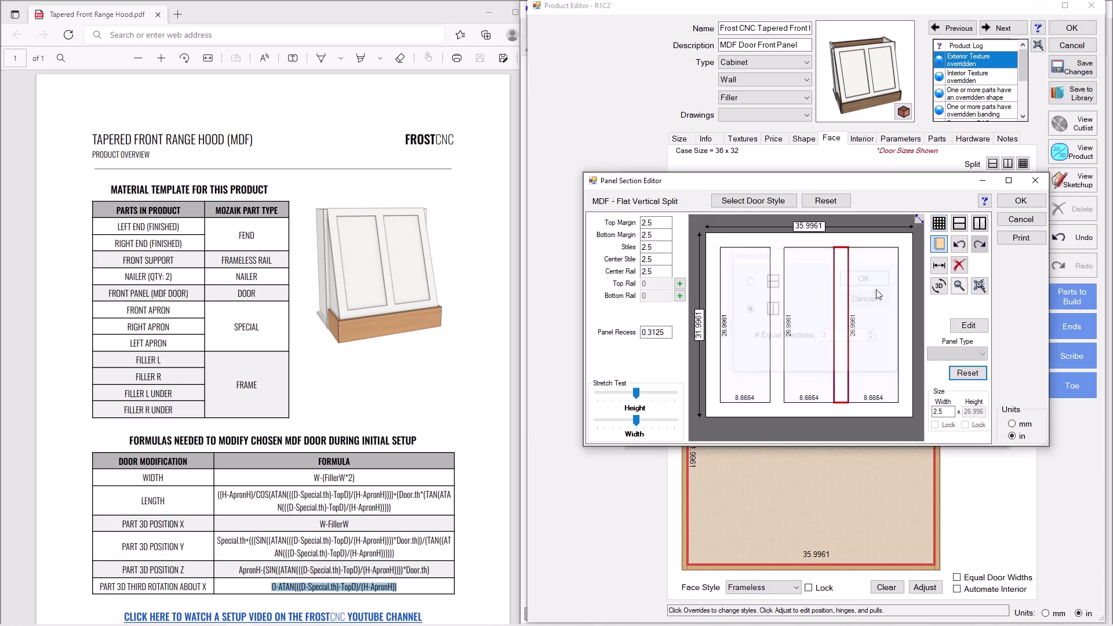
{"action": "left_click", "coordinate": [1021, 201]}
{"action": "left_click", "coordinate": [973, 204]}
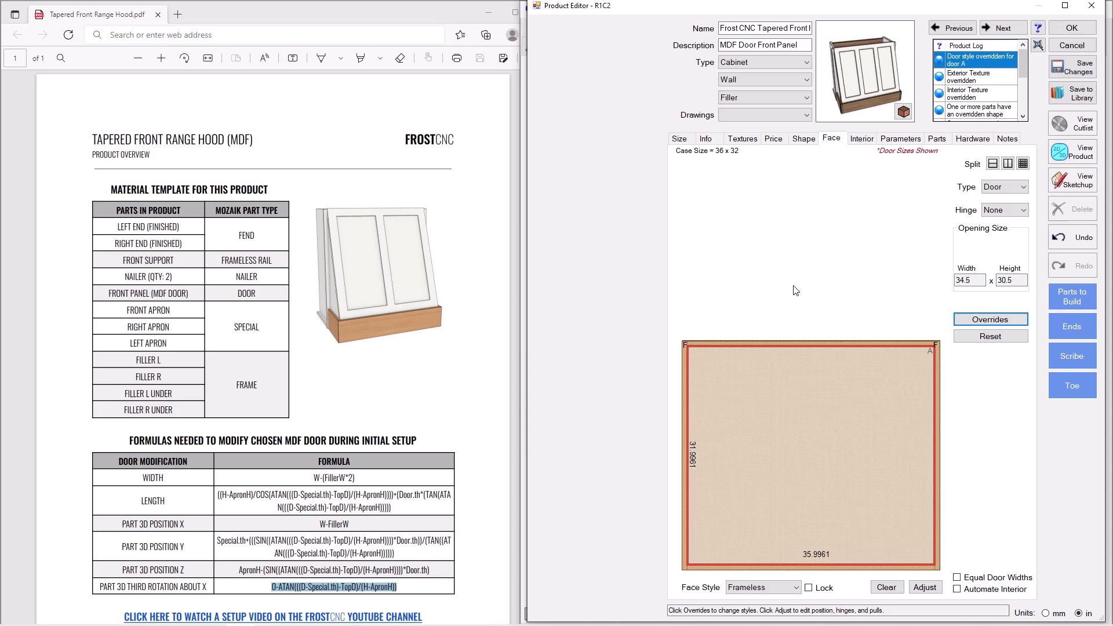
- Reset the door style override back to its default two-panel layout
{"action": "left_click", "coordinate": [980, 321]}
{"action": "left_click", "coordinate": [690, 276]}
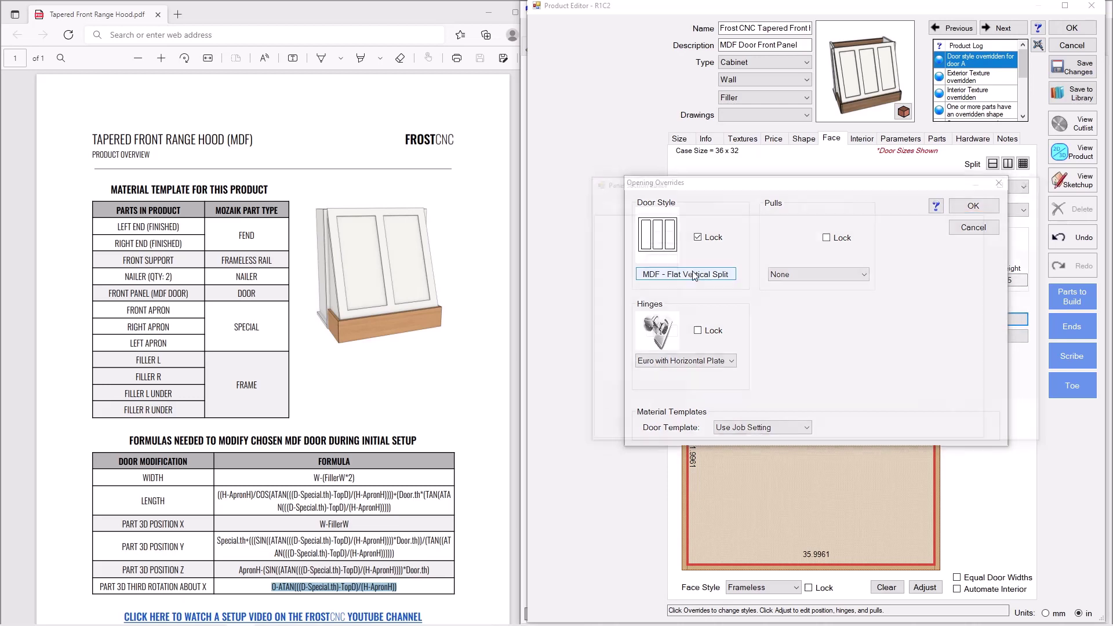
{"action": "left_click", "coordinate": [830, 203]}
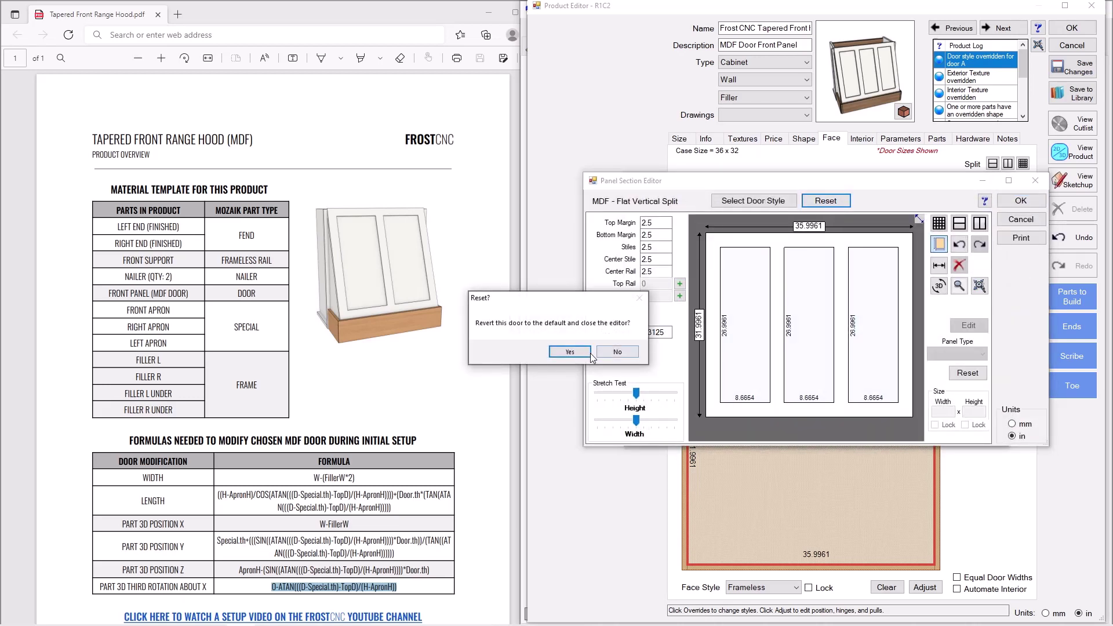
{"action": "left_click", "coordinate": [570, 351]}
{"action": "left_click", "coordinate": [971, 213]}
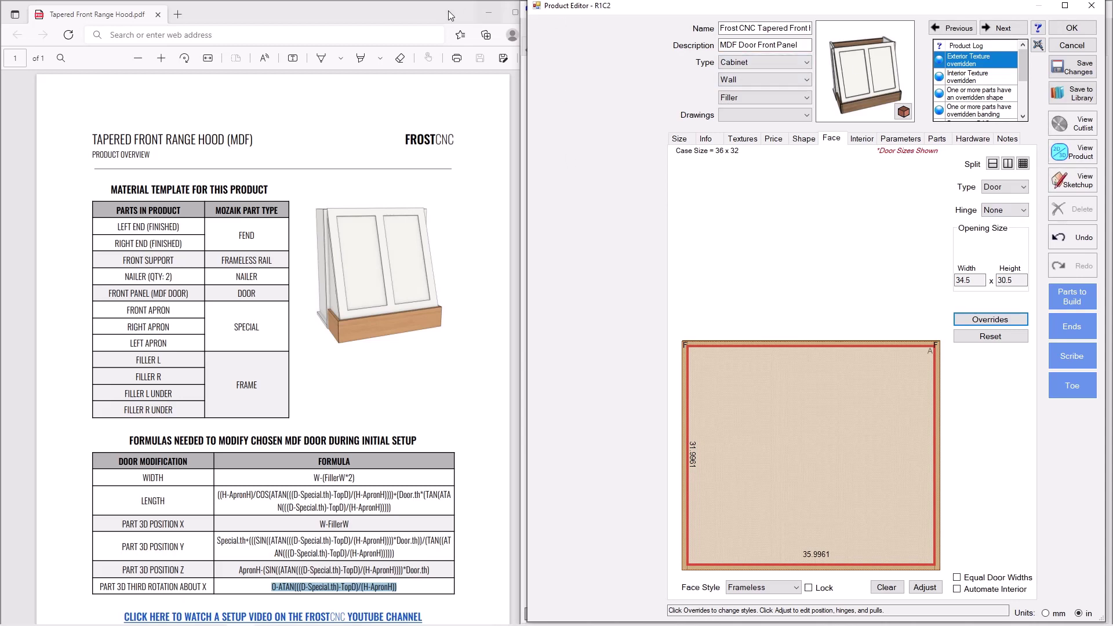
- Close the range hood PDF guide and move the Product Editor left to reveal Wall #1
{"action": "left_click_drag", "start_coordinate": [450, 16], "coordinate": [414, 15]}
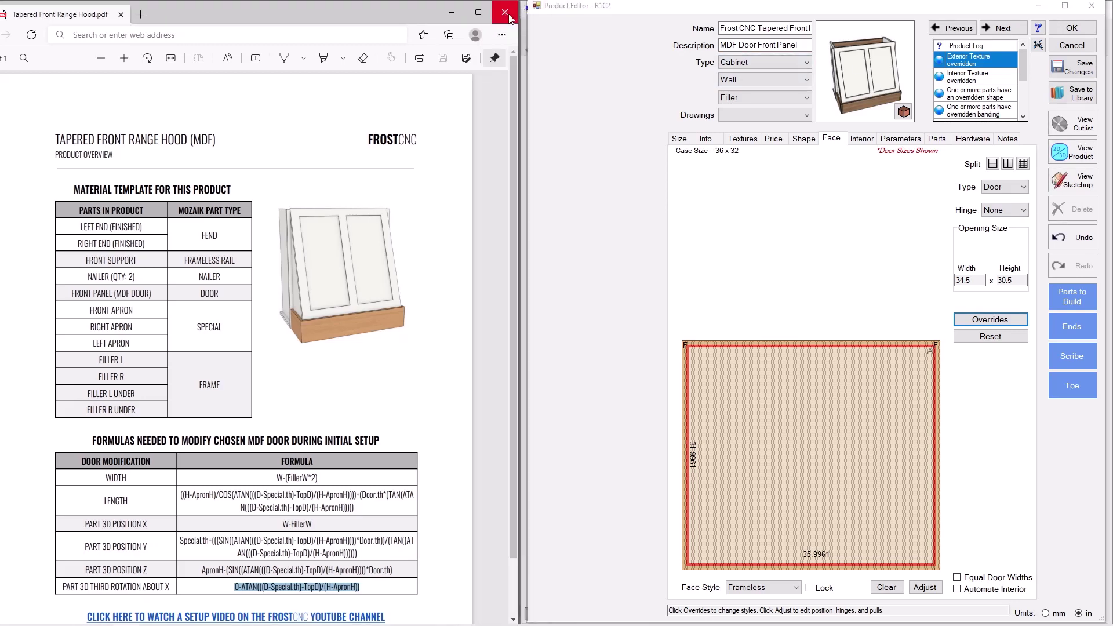
{"action": "left_click", "coordinate": [505, 13]}
{"action": "left_click_drag", "start_coordinate": [815, 11], "coordinate": [302, 20]}
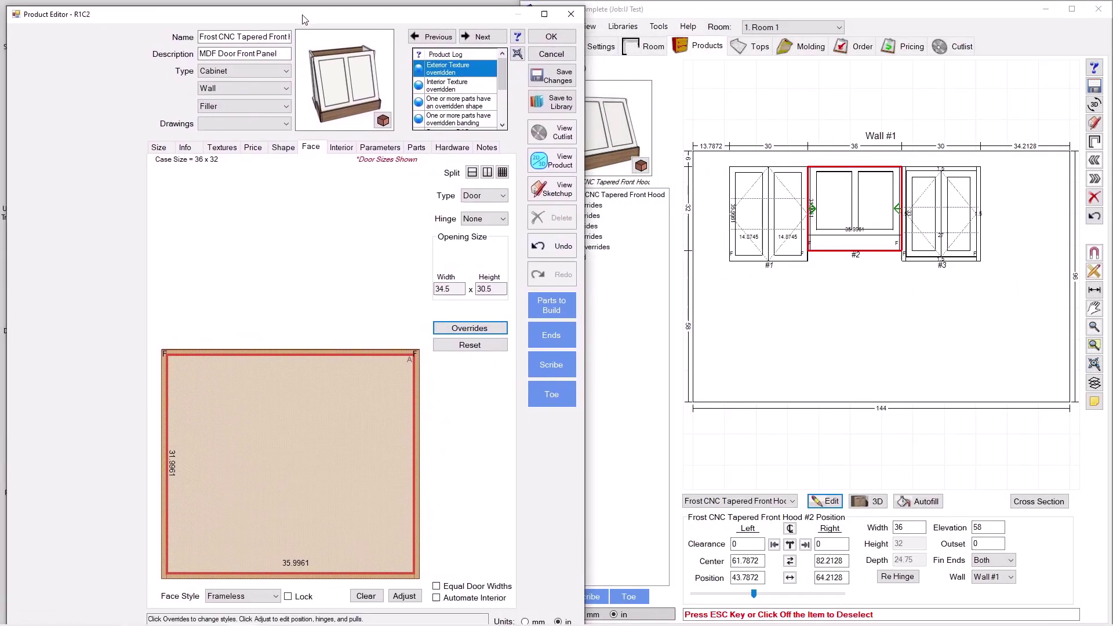
- Open a 3D preview of the hood beside the editor and show its parameters
{"action": "left_click", "coordinate": [552, 160]}
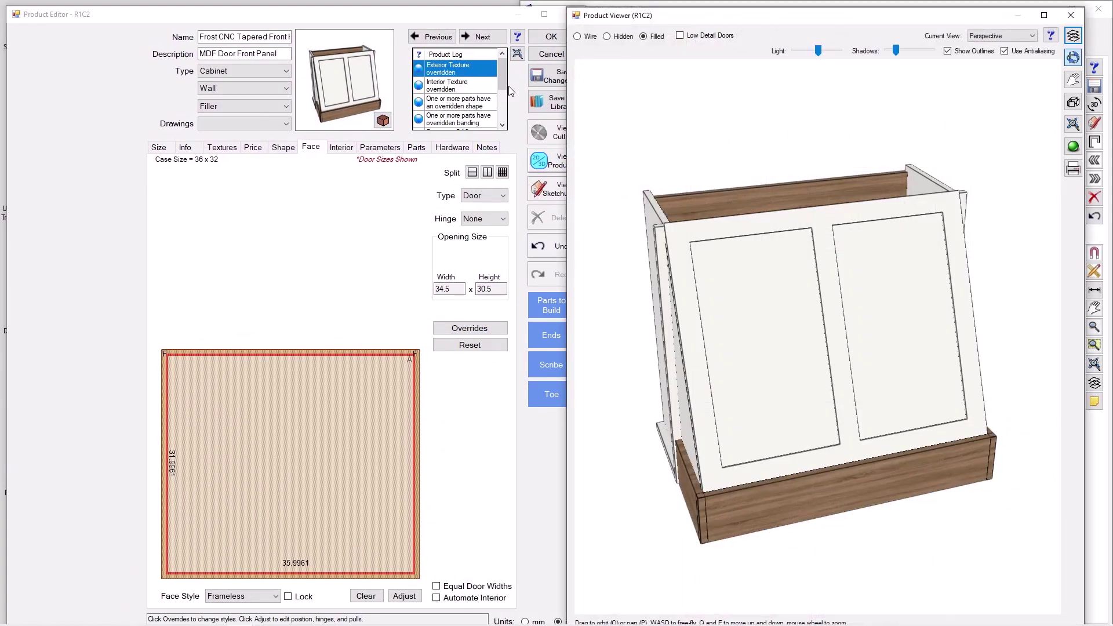
{"action": "left_click_drag", "start_coordinate": [702, 22], "coordinate": [726, 18]}
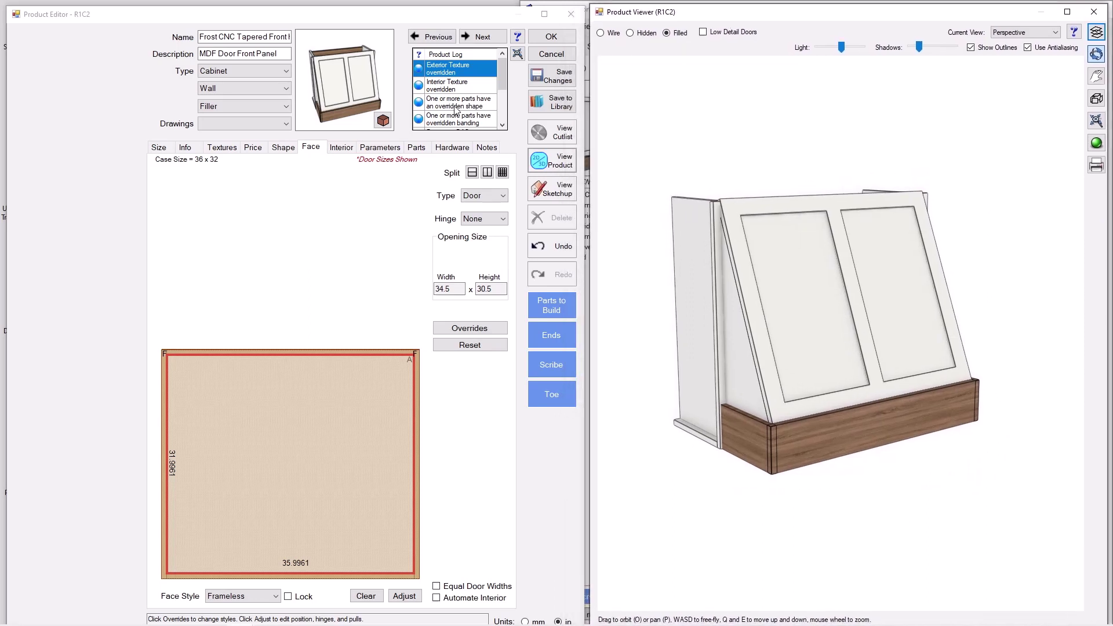
{"action": "left_click", "coordinate": [380, 147]}
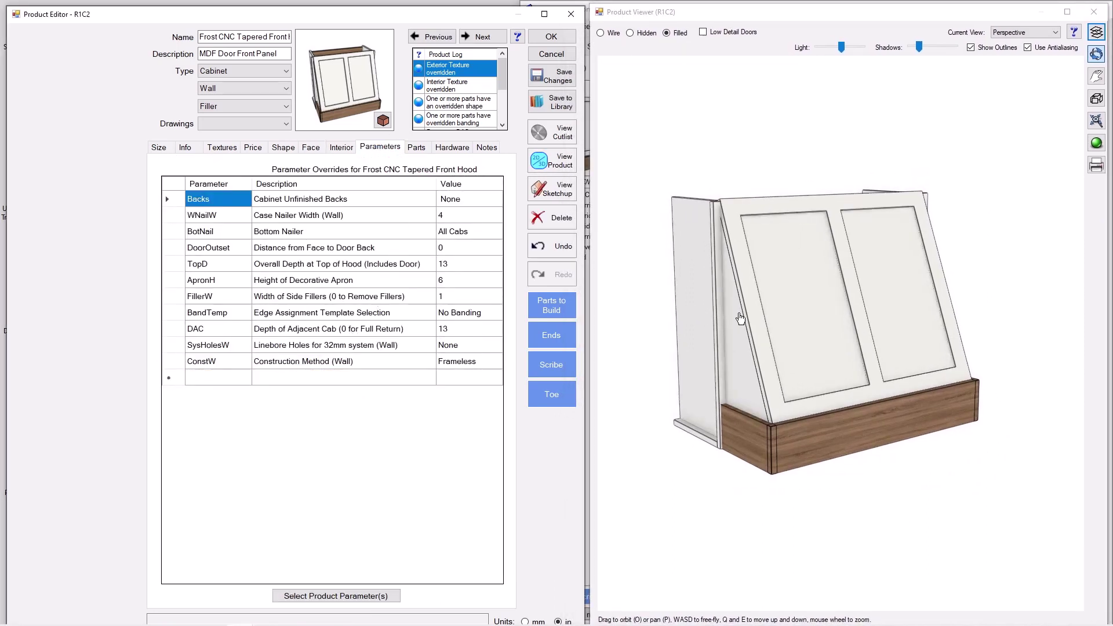
{"action": "left_click_drag", "start_coordinate": [752, 328], "coordinate": [634, 378]}
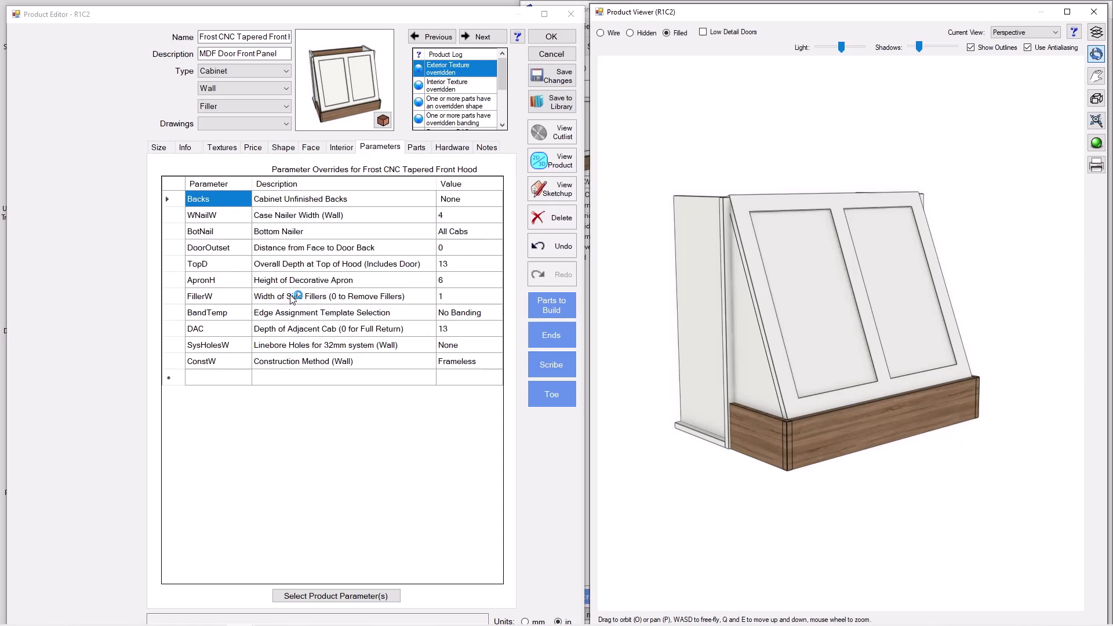
- Set the side filler width FillerW to 0
{"action": "left_click", "coordinate": [329, 296]}
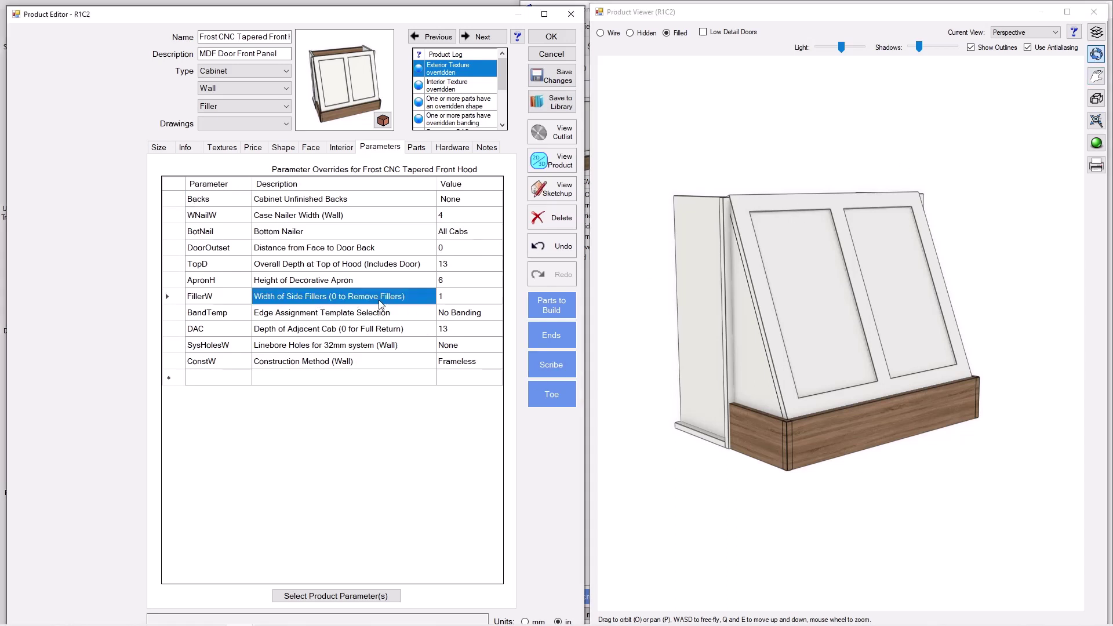
{"action": "left_click", "coordinate": [455, 298]}
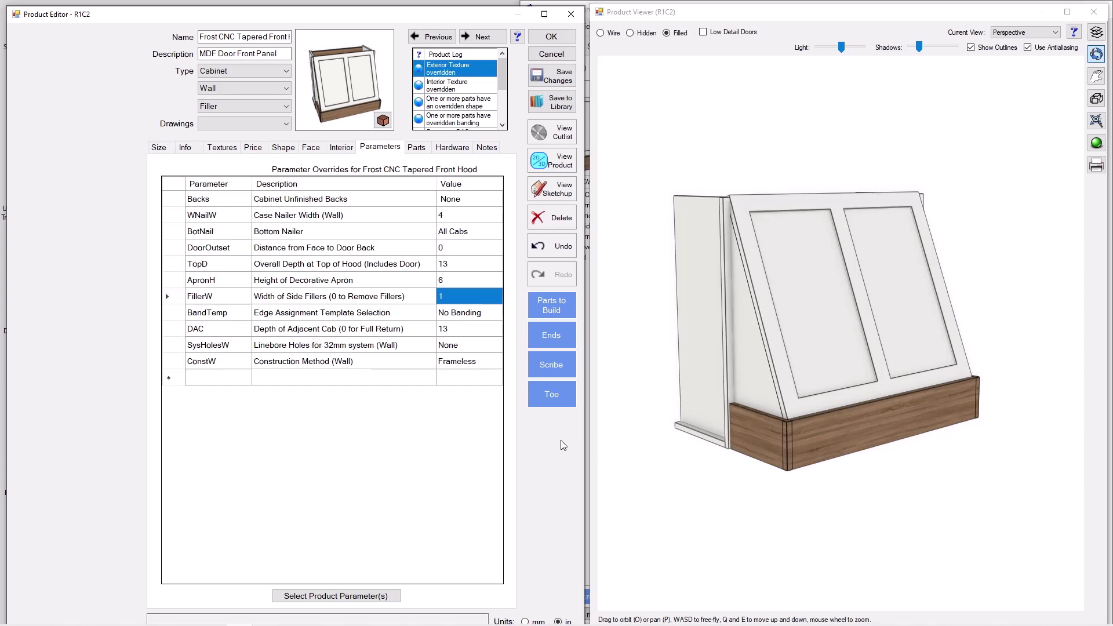
{"action": "left_click", "coordinate": [458, 302]}
{"action": "type", "text": "0"}
{"action": "key", "text": "Return"}
{"action": "left_click_drag", "start_coordinate": [689, 301], "coordinate": [806, 432]}
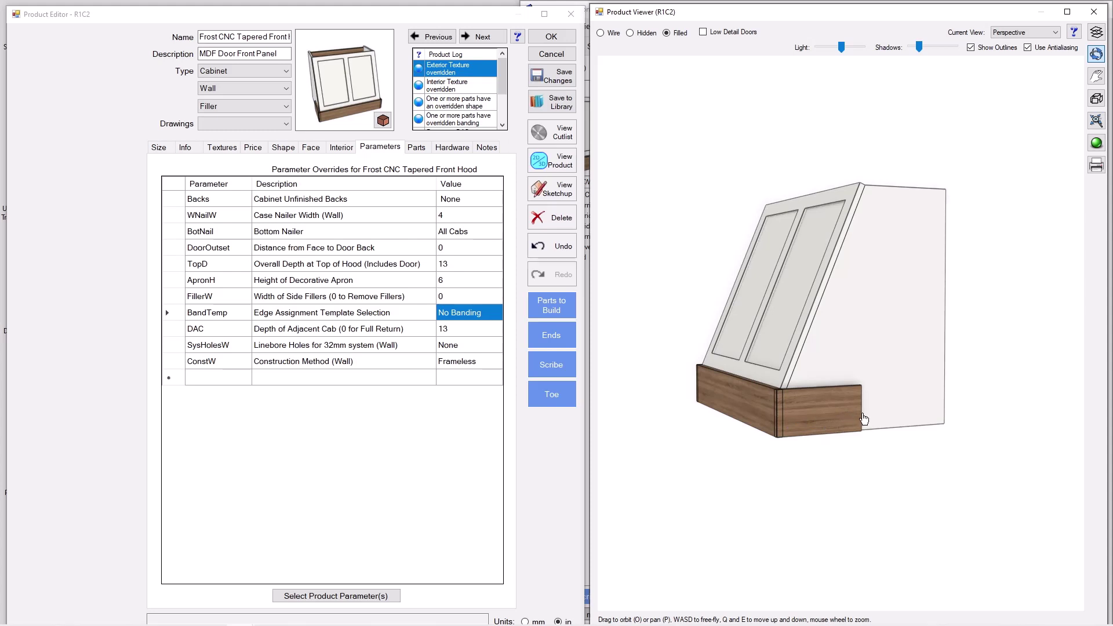
- Try adjacent cabinet depth DAC at 0, then restore it to 13
{"action": "left_click", "coordinate": [438, 331]}
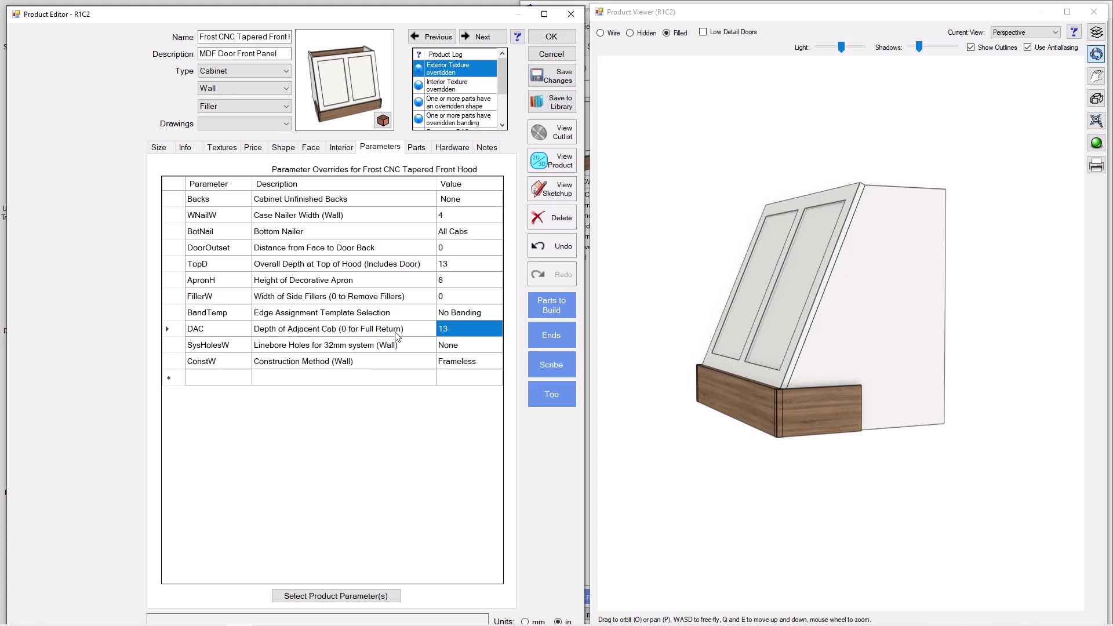
{"action": "type", "text": "0"}
{"action": "key", "text": "Return"}
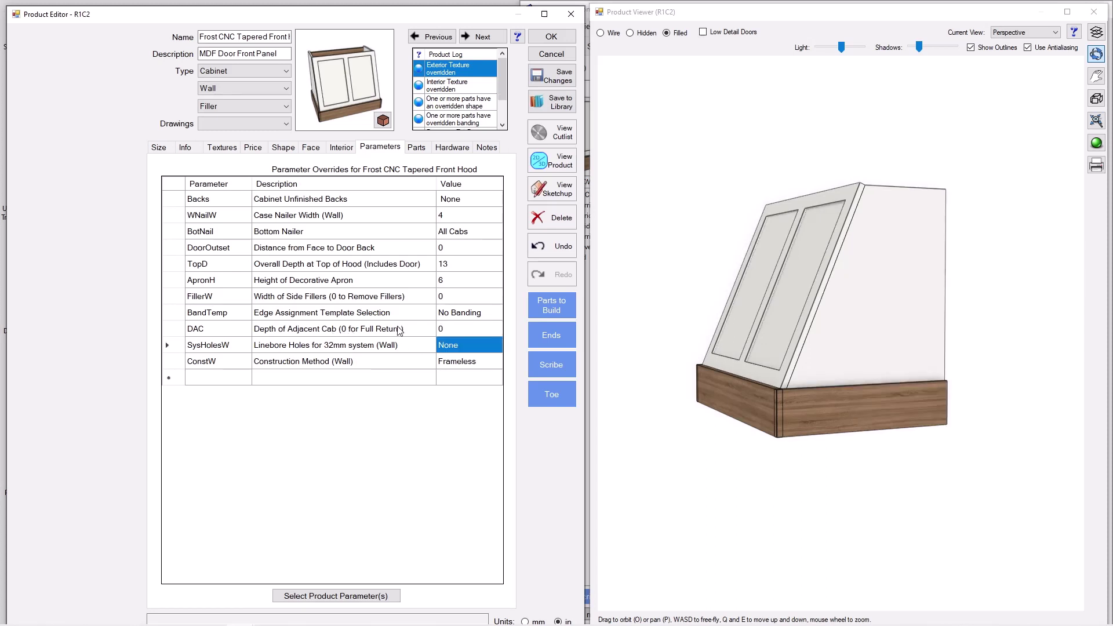
{"action": "left_click_drag", "start_coordinate": [678, 323], "coordinate": [821, 350]}
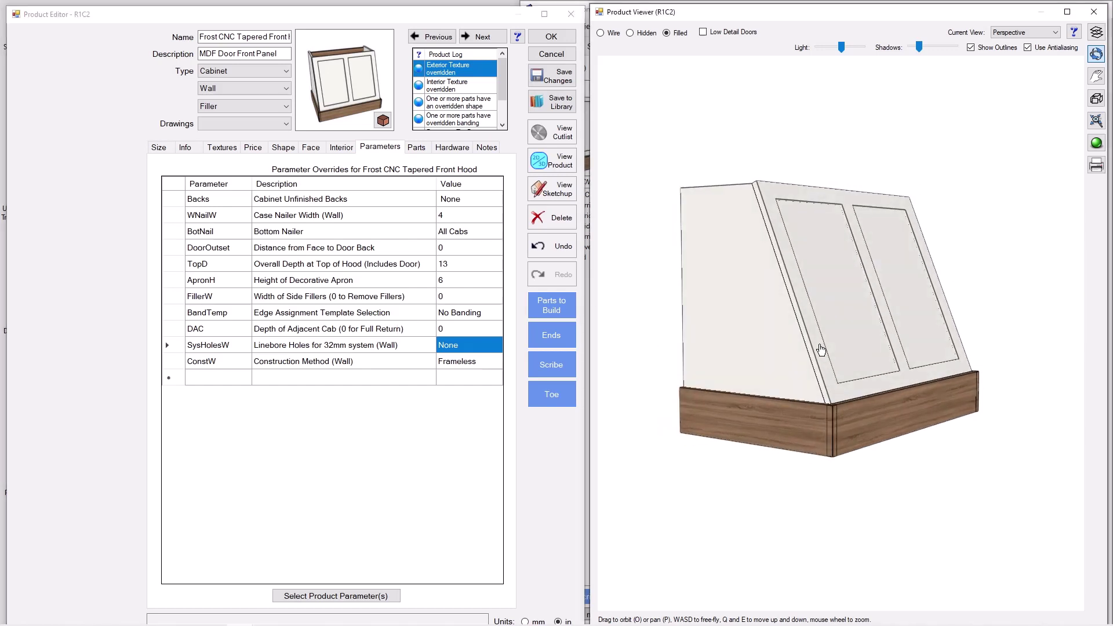
{"action": "left_click", "coordinate": [461, 331]}
{"action": "type", "text": "13"}
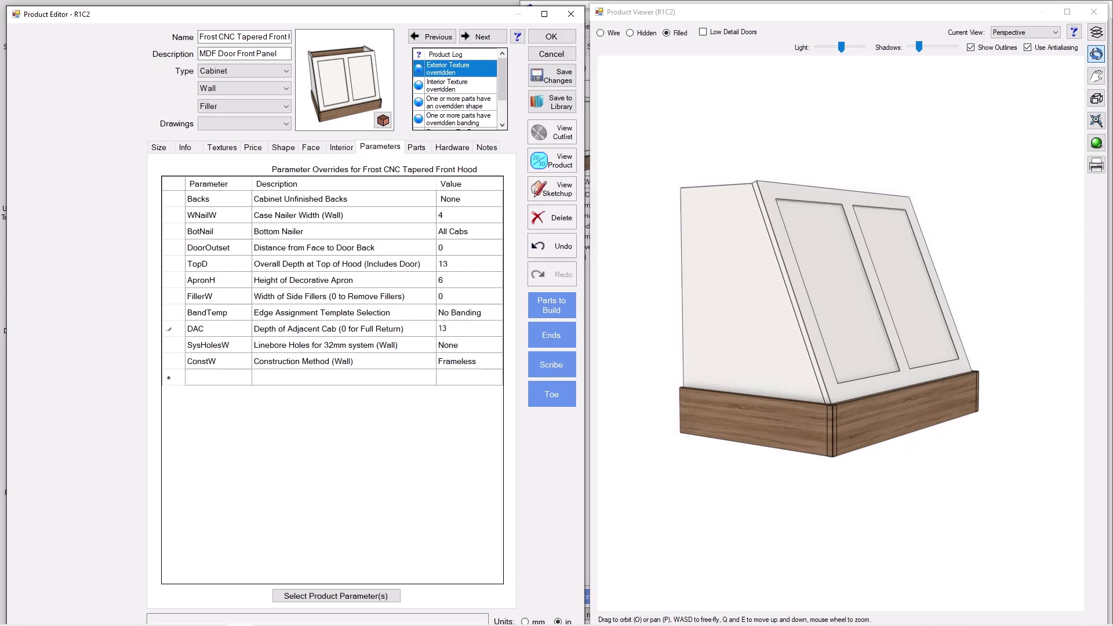
{"action": "key", "text": "Return"}
{"action": "mouse_move", "coordinate": [775, 406]}
{"action": "left_mouse_down"}
{"action": "mouse_move", "coordinate": [887, 442]}
{"action": "mouse_move", "coordinate": [837, 446]}
{"action": "mouse_move", "coordinate": [755, 400]}
{"action": "mouse_move", "coordinate": [786, 407]}
{"action": "left_mouse_up"}
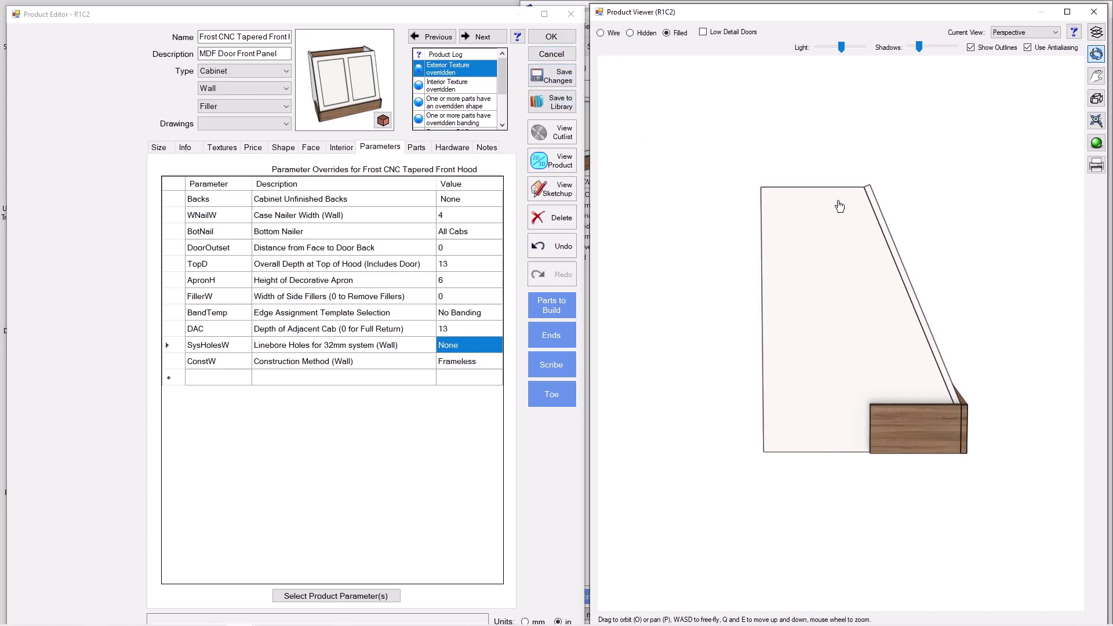
{"action": "scroll", "coordinate": [909, 248], "scroll_direction": "up", "scroll_amount": 2}
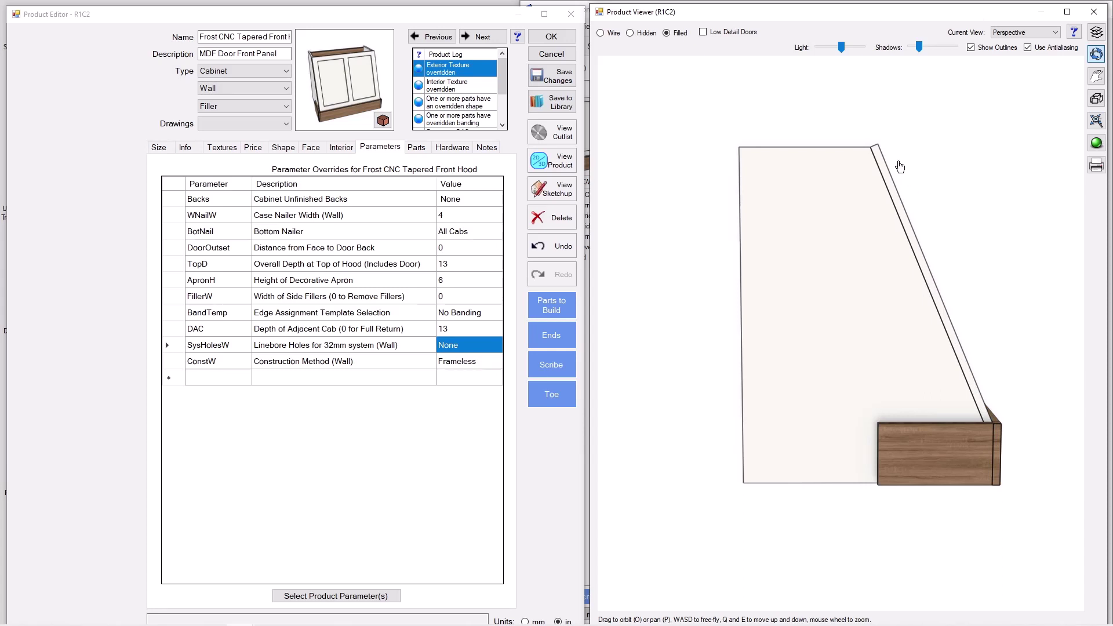
{"action": "left_click_drag", "start_coordinate": [900, 167], "coordinate": [793, 306]}
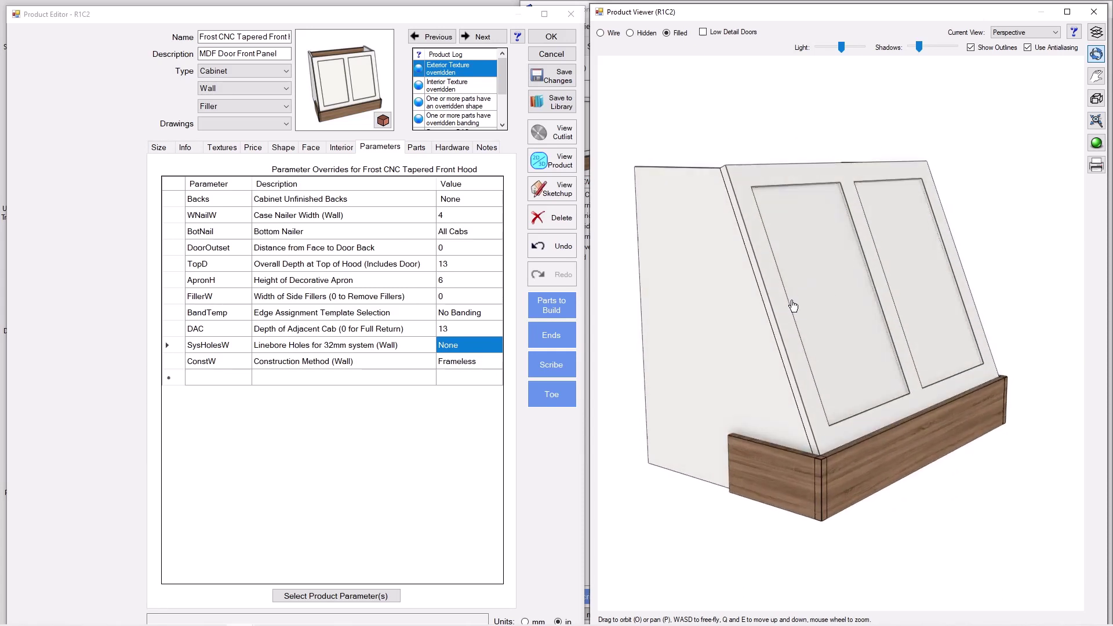
{"action": "left_click_drag", "start_coordinate": [728, 278], "coordinate": [683, 264]}
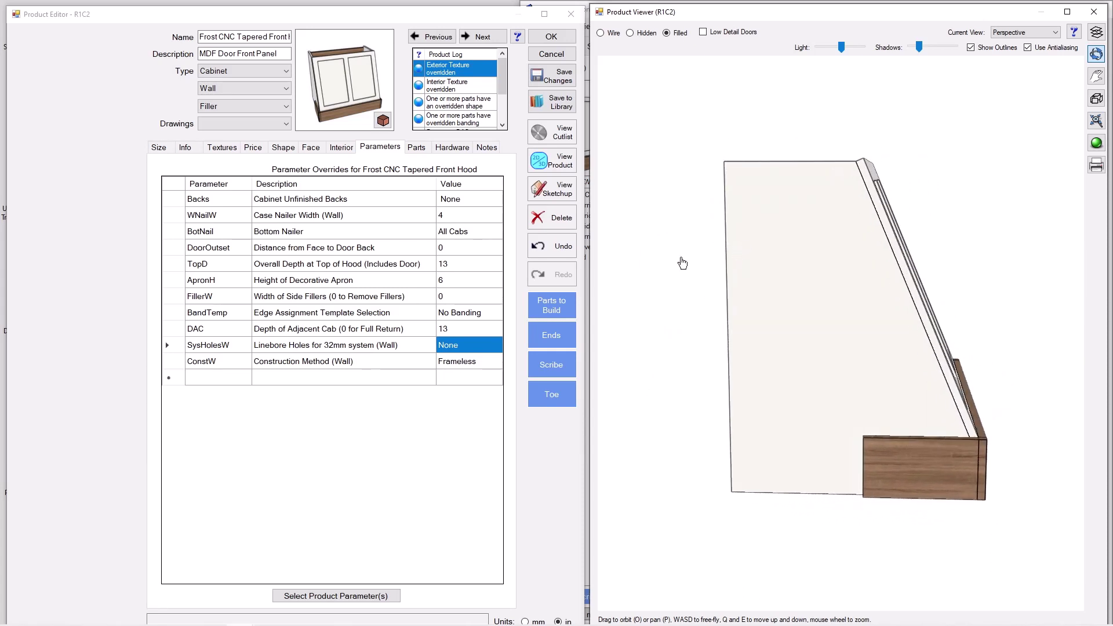
{"action": "left_click", "coordinate": [167, 264]}
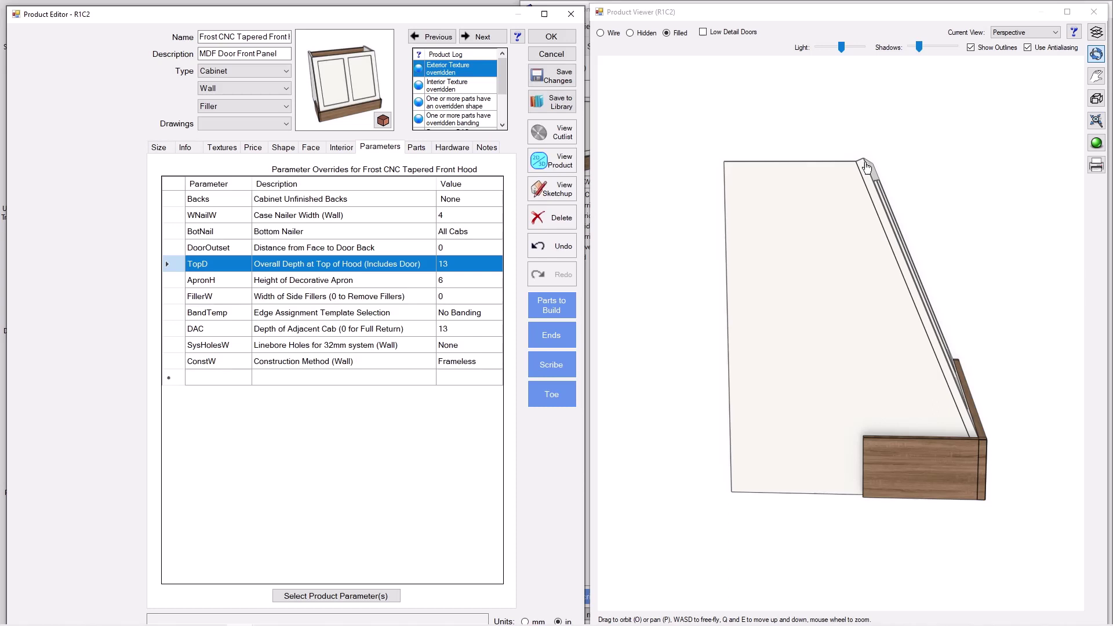
- Switch the preview to the Left view and set FillerW to 1
{"action": "left_click", "coordinate": [1038, 32]}
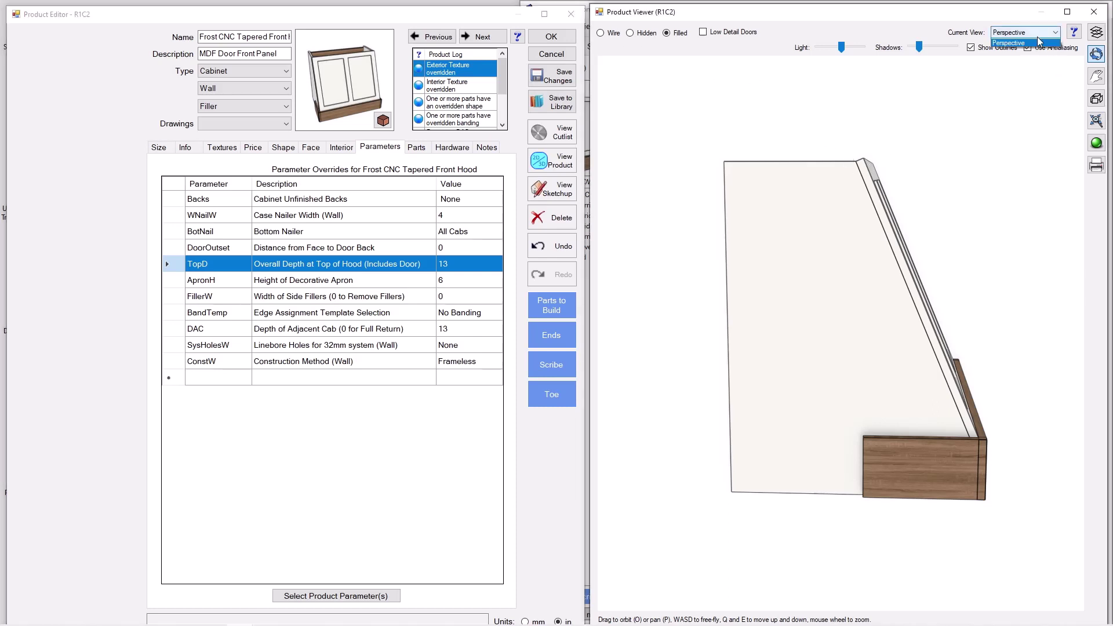
{"action": "left_click", "coordinate": [1027, 59]}
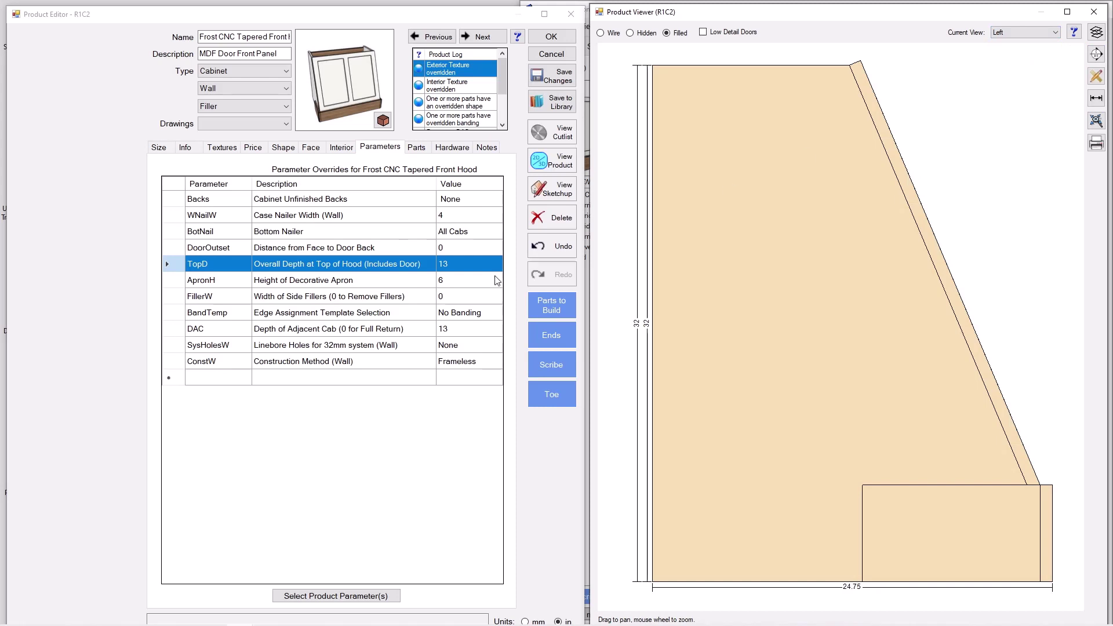
{"action": "left_click", "coordinate": [455, 293]}
{"action": "type", "text": "1"}
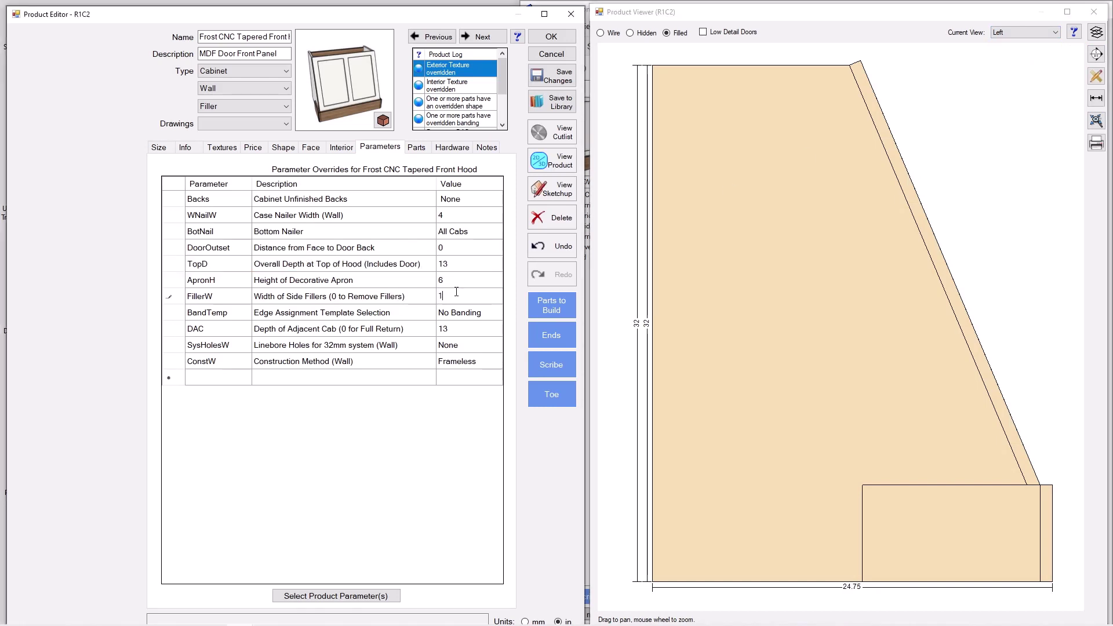
{"action": "key", "text": "Return"}
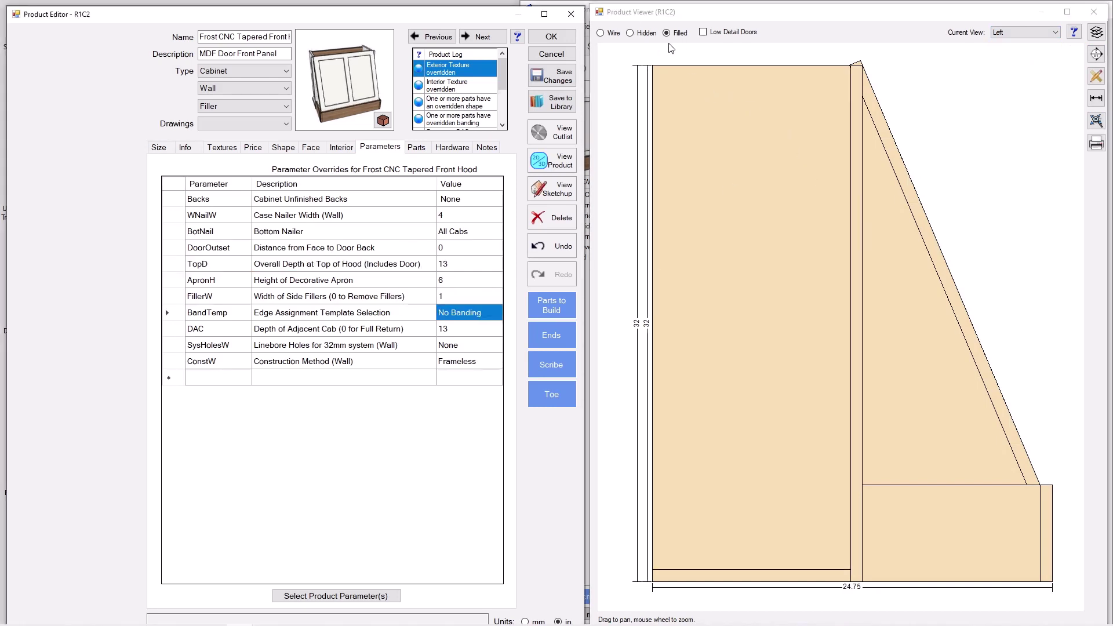
- Show the hood as wireframe, dimension its 13 top depth, then delete that dimension
{"action": "scroll", "coordinate": [648, 62], "scroll_direction": "up", "scroll_amount": 1}
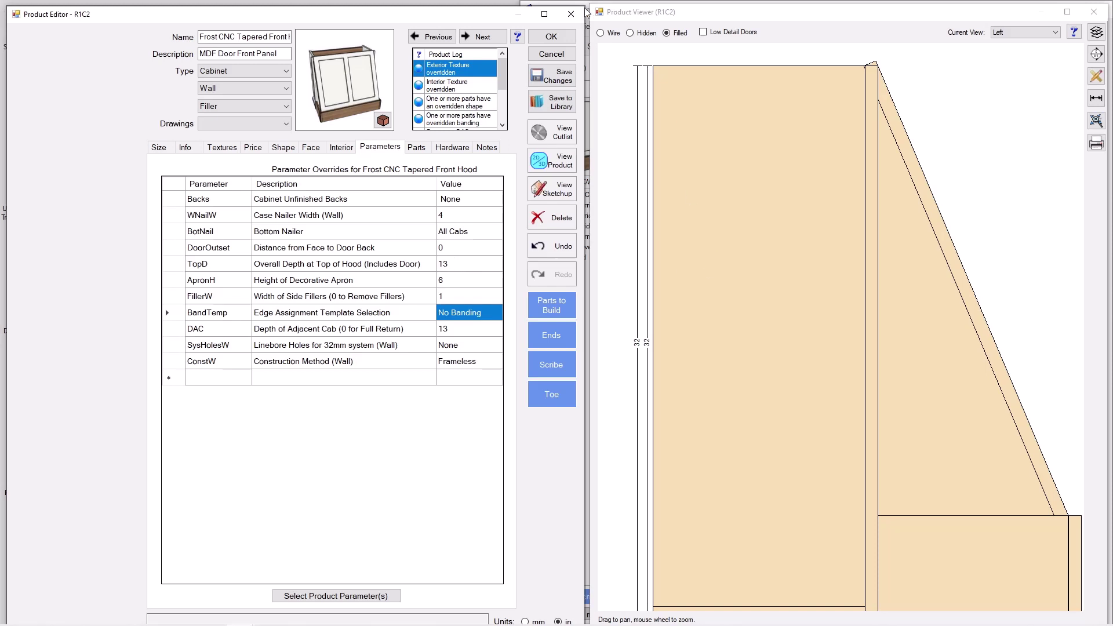
{"action": "left_click", "coordinate": [601, 33]}
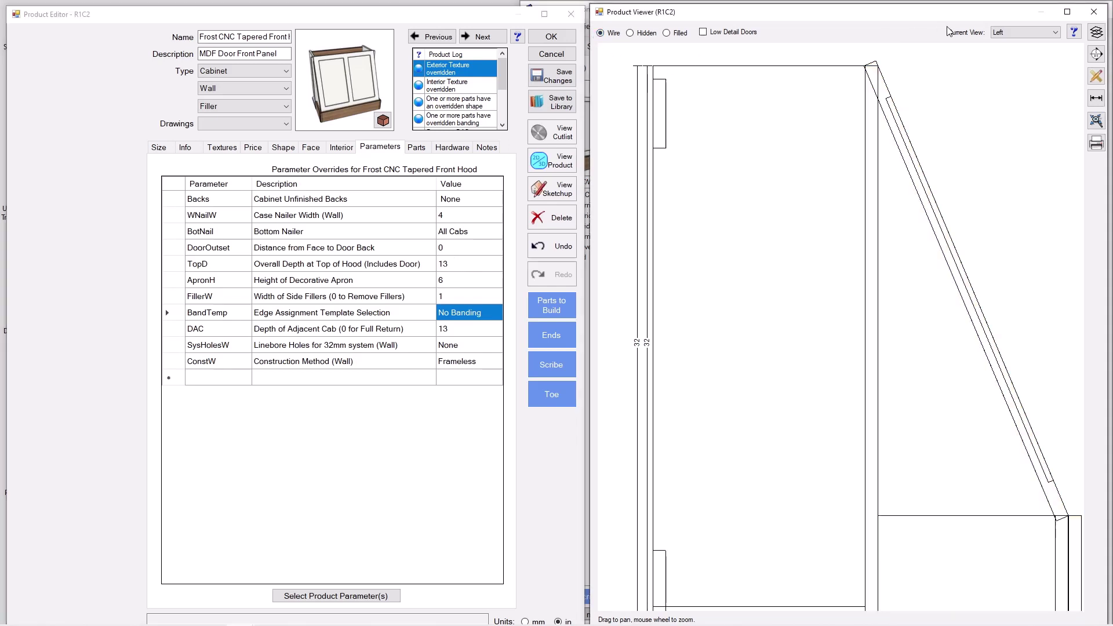
{"action": "left_click", "coordinate": [1096, 120]}
{"action": "left_click", "coordinate": [654, 67]}
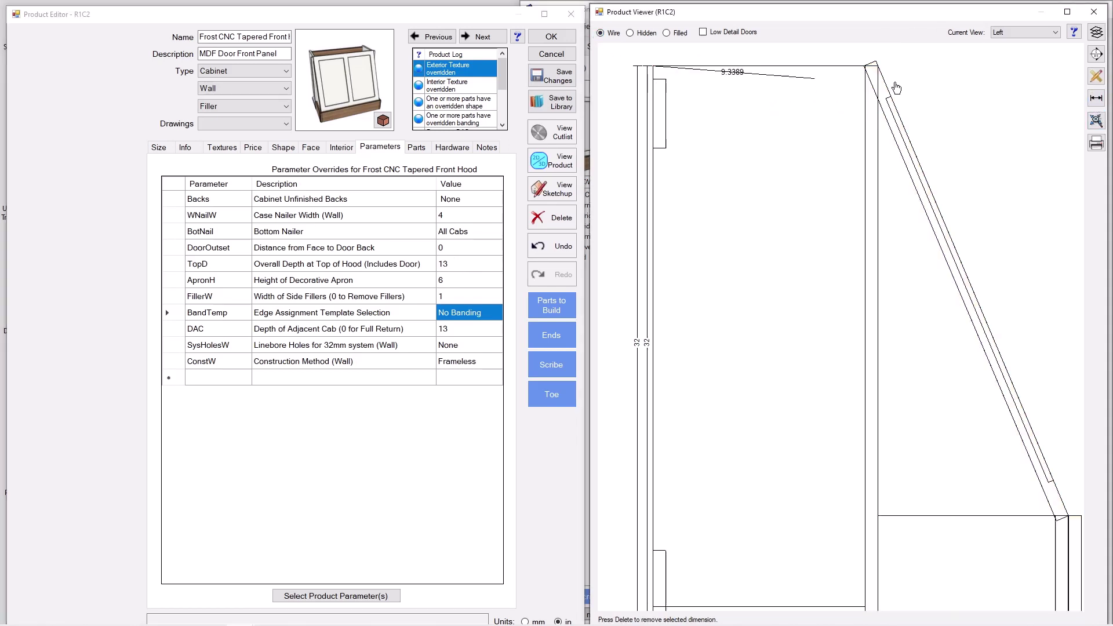
{"action": "left_click", "coordinate": [876, 64]}
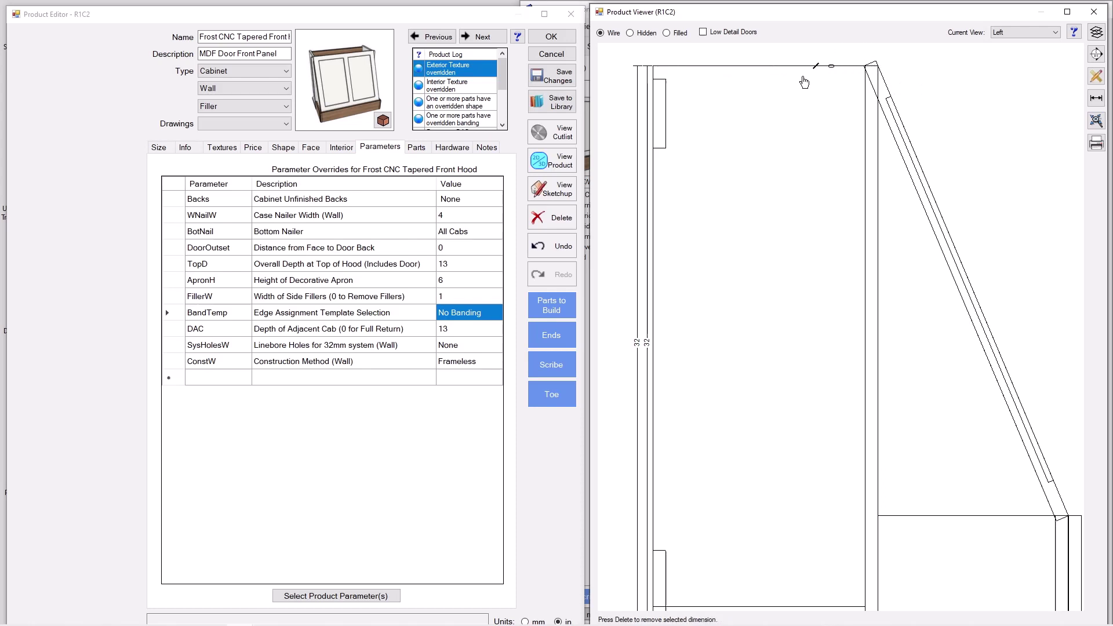
{"action": "left_click", "coordinate": [789, 170]}
{"action": "left_click", "coordinate": [653, 66]}
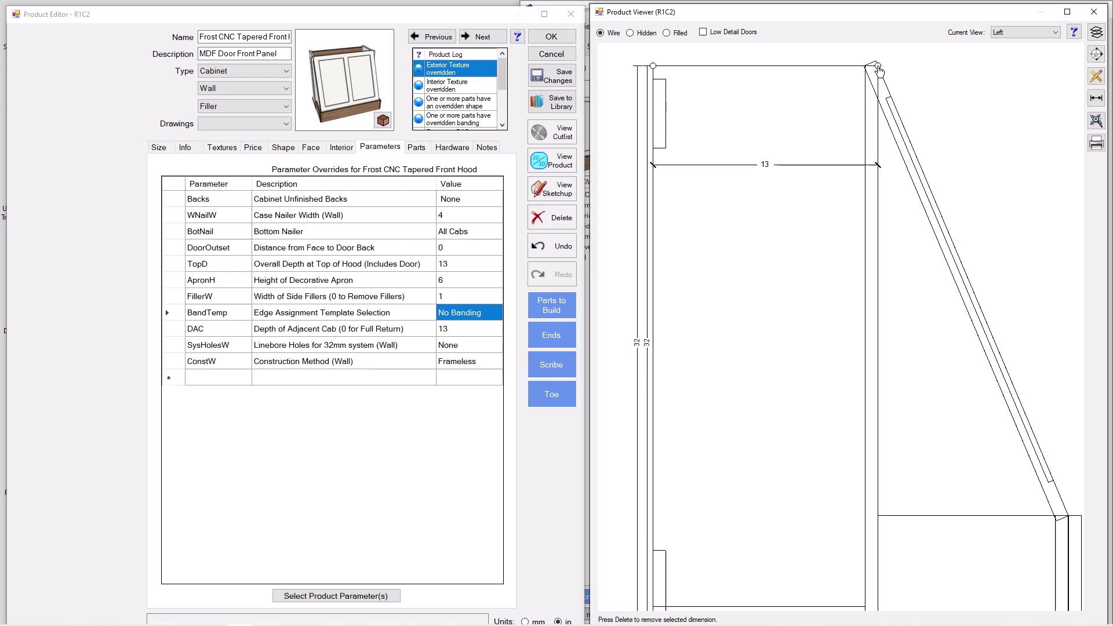
{"action": "scroll", "coordinate": [781, 205], "scroll_direction": "down", "scroll_amount": 1}
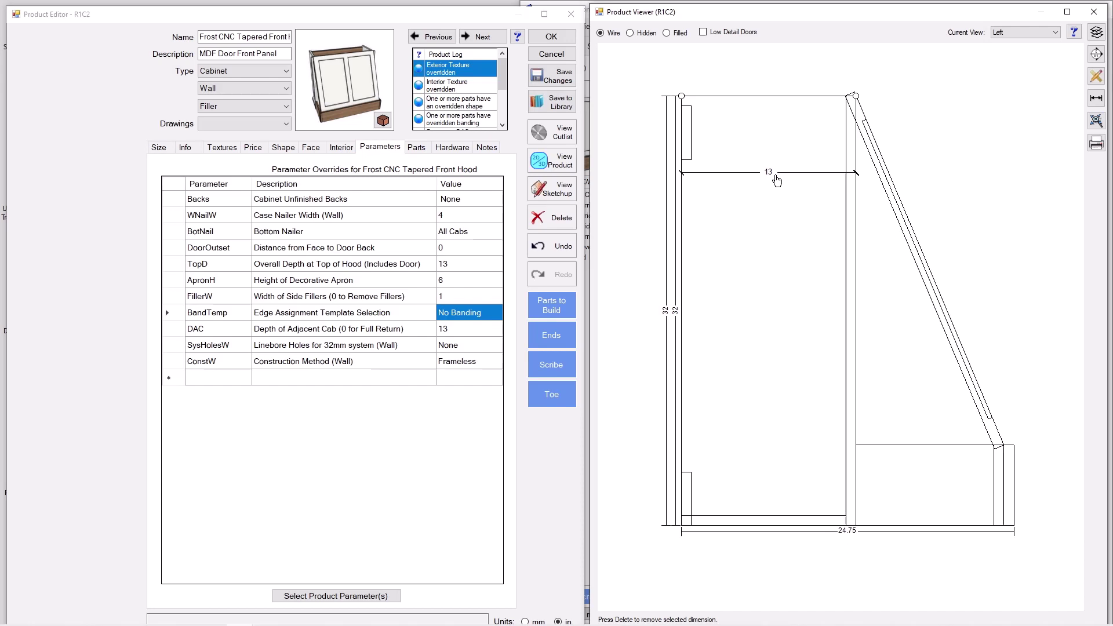
{"action": "key", "text": "Delete"}
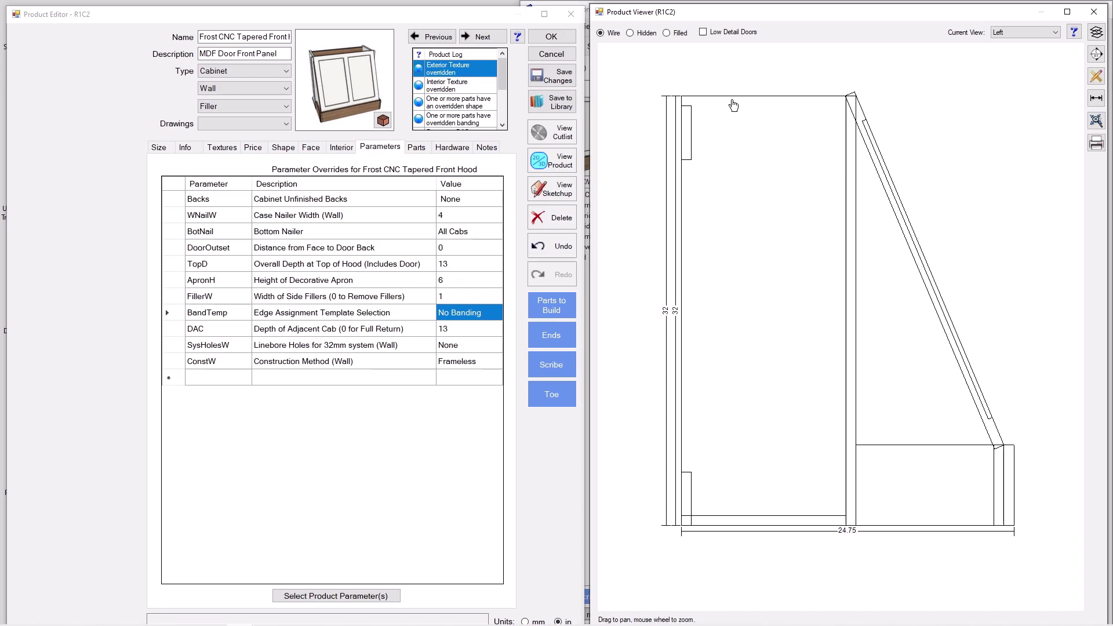
- Set TopD to 15 and switch the preview to a filled perspective view
{"action": "left_click", "coordinate": [445, 263]}
{"action": "type", "text": "15"}
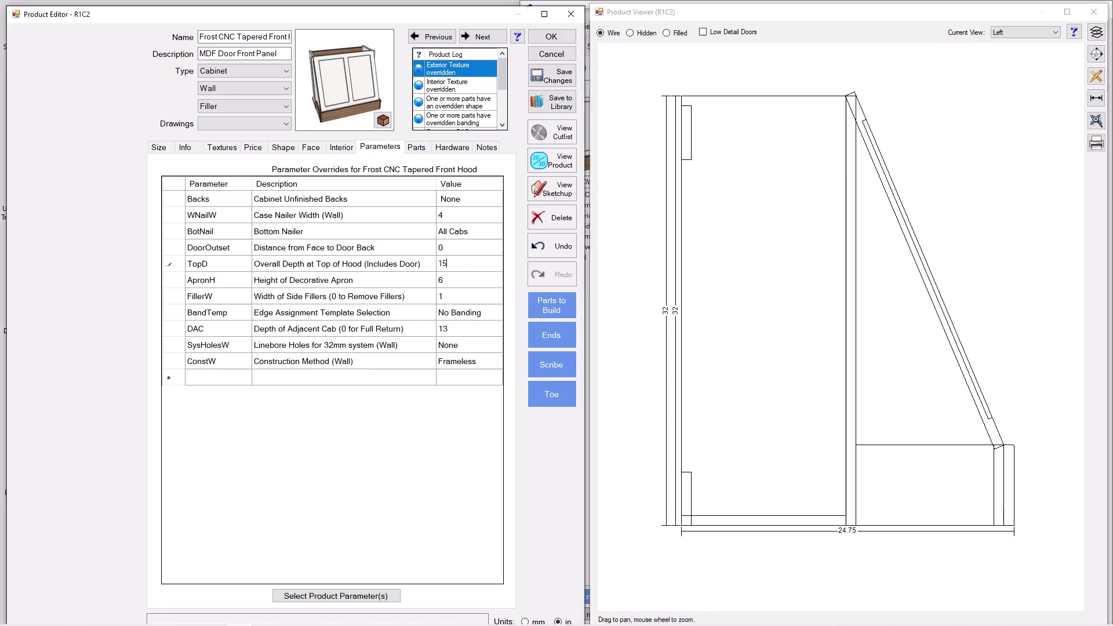
{"action": "key", "text": "Return"}
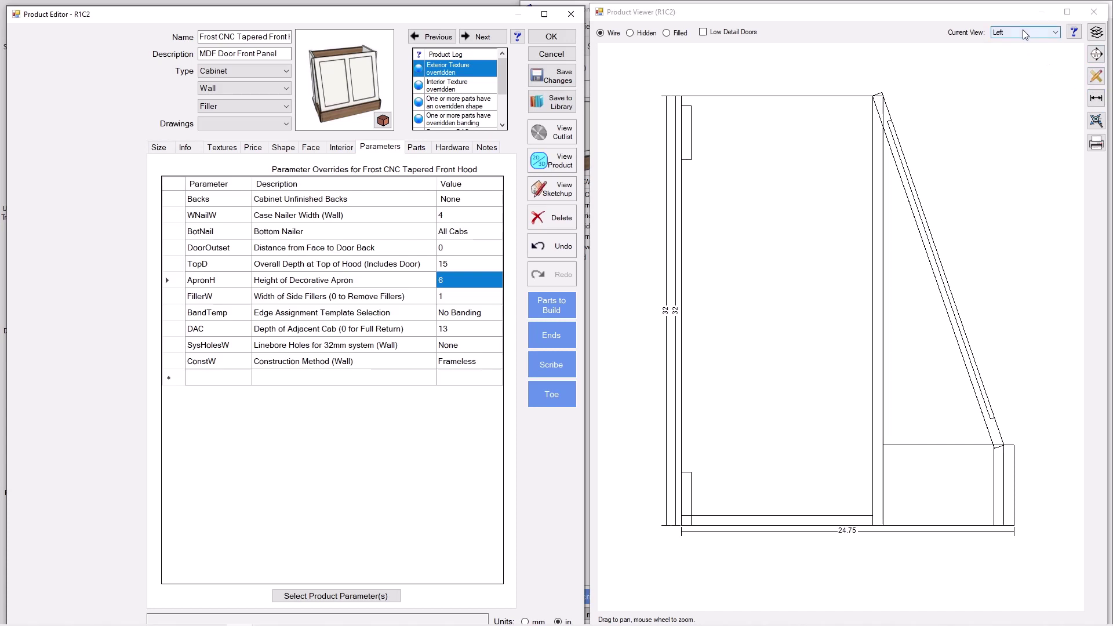
{"action": "left_click", "coordinate": [682, 33]}
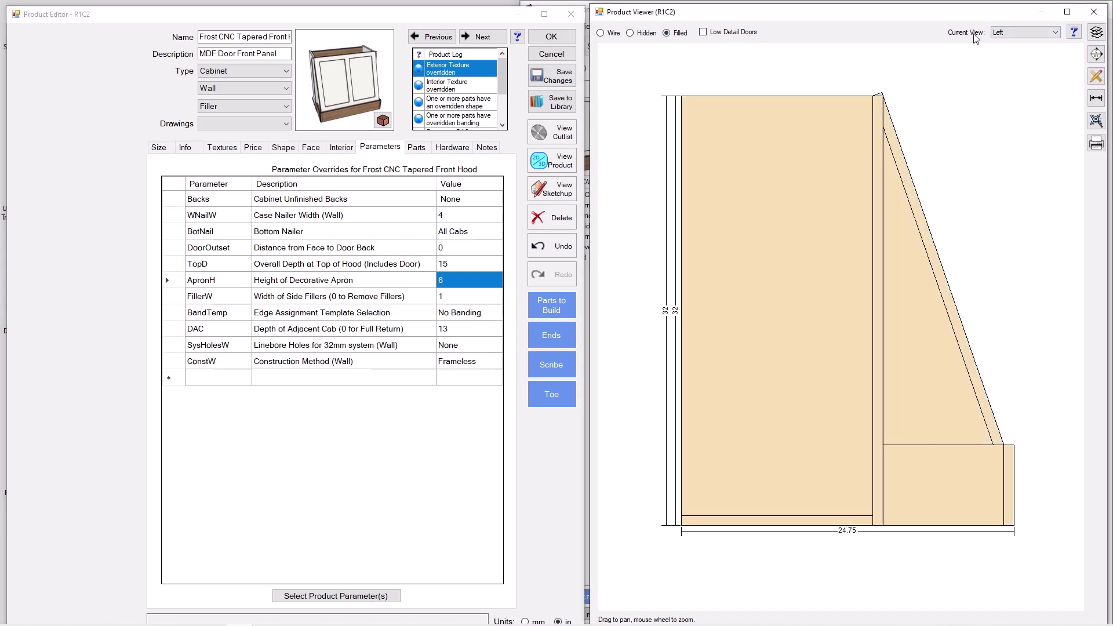
{"action": "left_click", "coordinate": [1042, 33]}
{"action": "left_click", "coordinate": [1021, 77]}
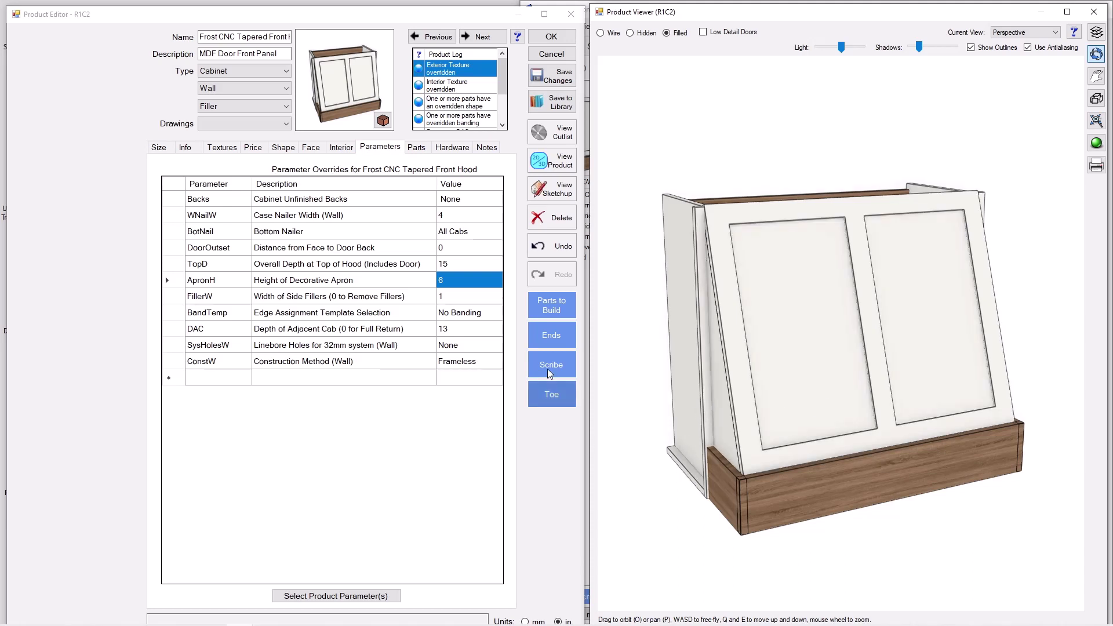
- Set TopD to 13 and accept the Product Editor changes
{"action": "left_click", "coordinate": [450, 264]}
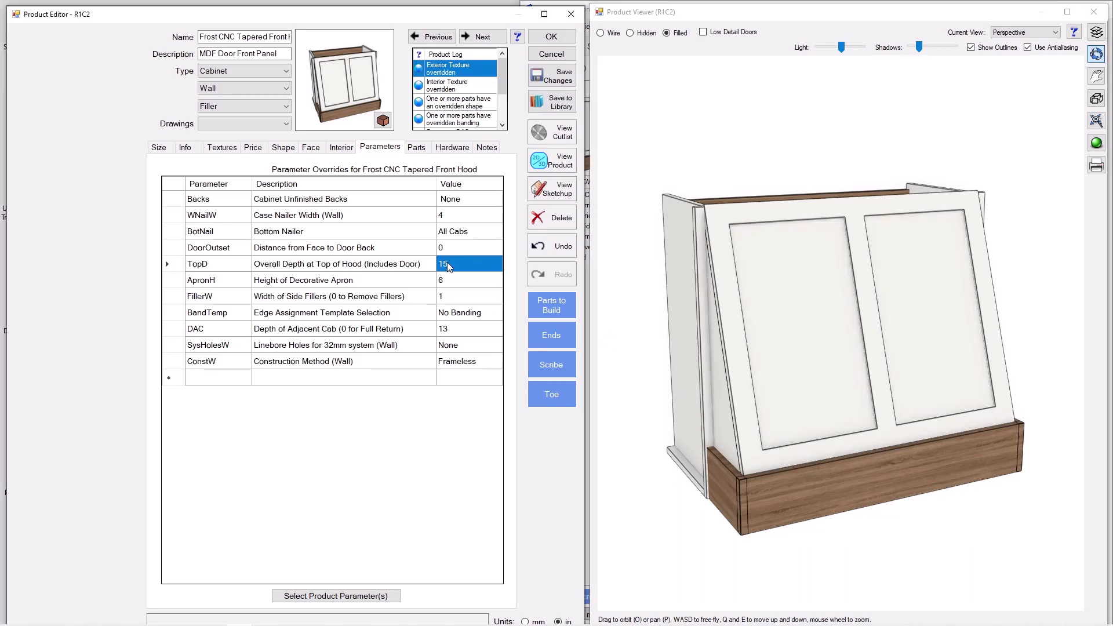
{"action": "type", "text": "13"}
{"action": "key", "text": "Return"}
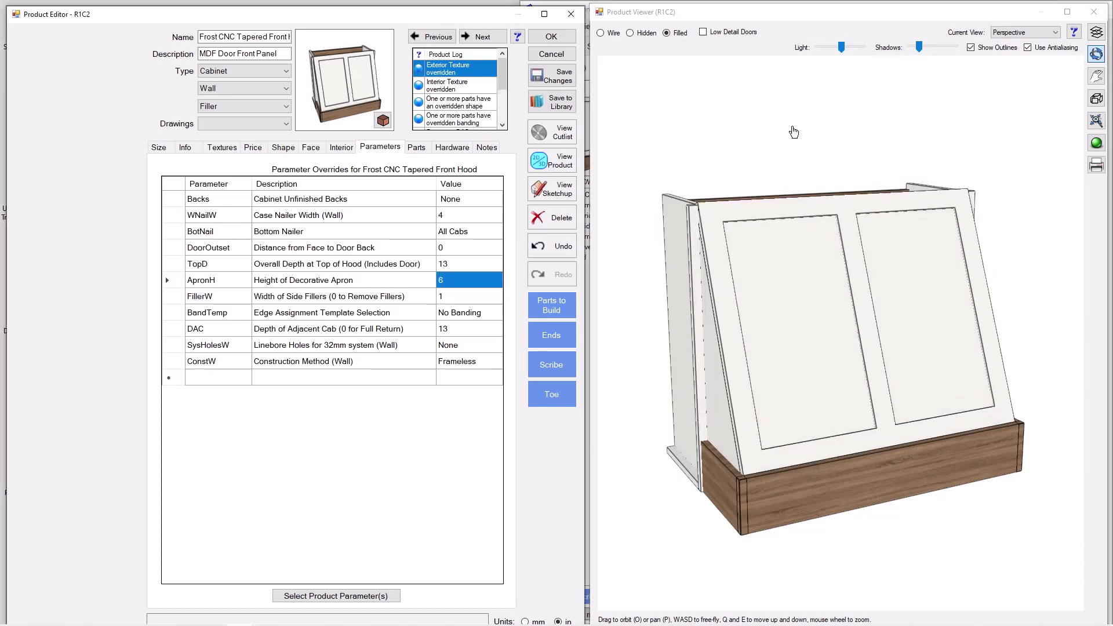
{"action": "left_click", "coordinate": [535, 38]}
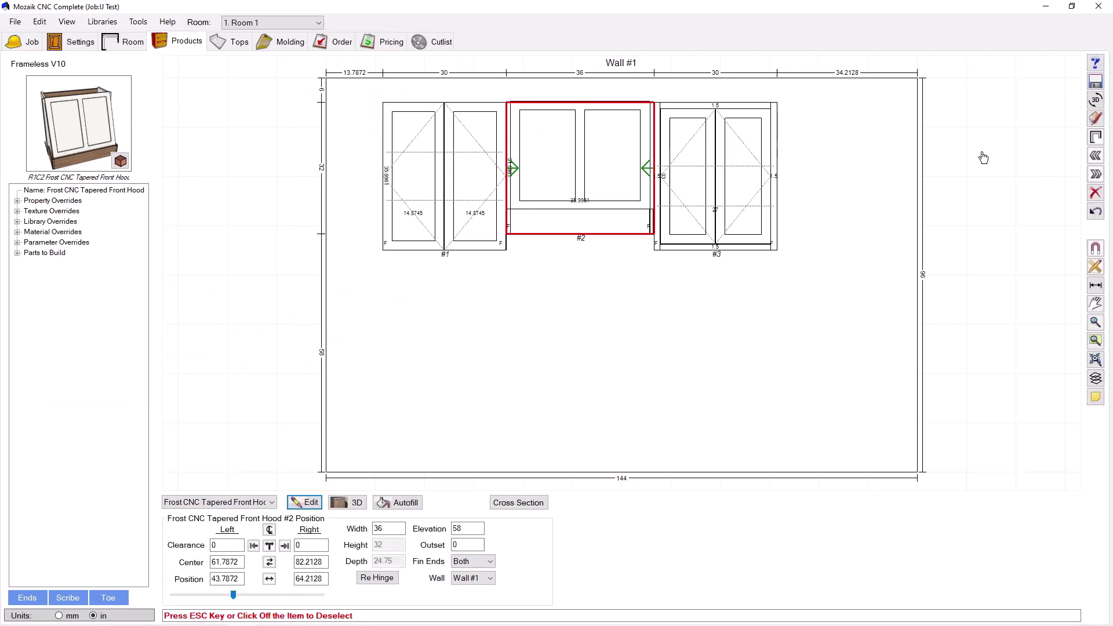
- Open the Room Viewer and orbit around the tapered hood between the upper wall cabinets
{"action": "left_click", "coordinate": [1095, 100]}
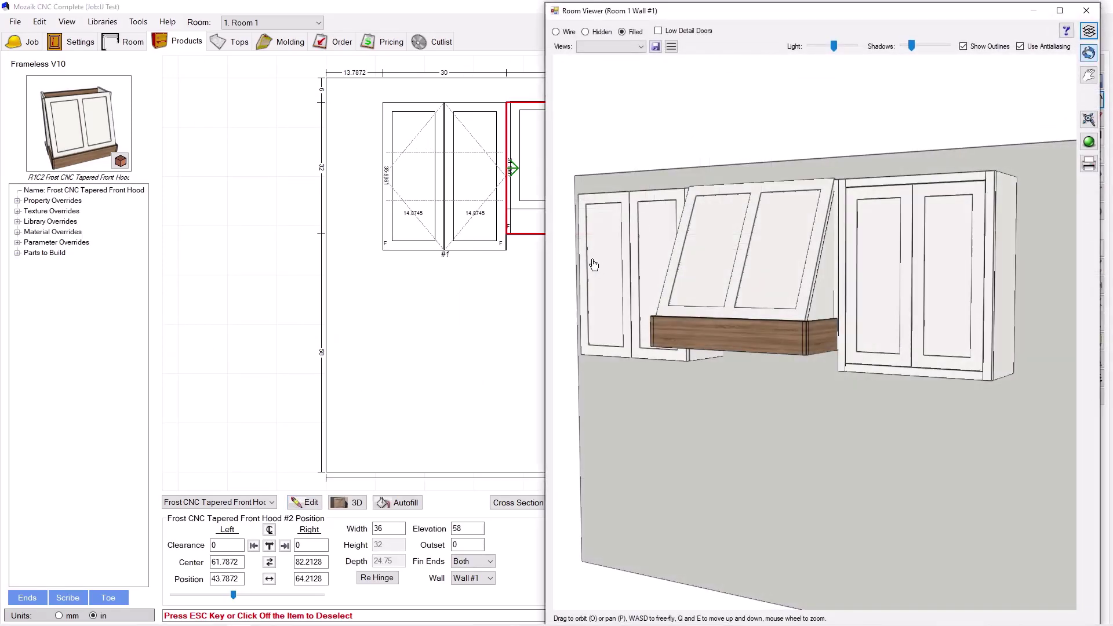
{"action": "left_click_drag", "start_coordinate": [787, 347], "coordinate": [826, 346]}
{"action": "left_click_drag", "start_coordinate": [692, 339], "coordinate": [676, 224]}
{"action": "left_click_drag", "start_coordinate": [713, 365], "coordinate": [683, 327]}
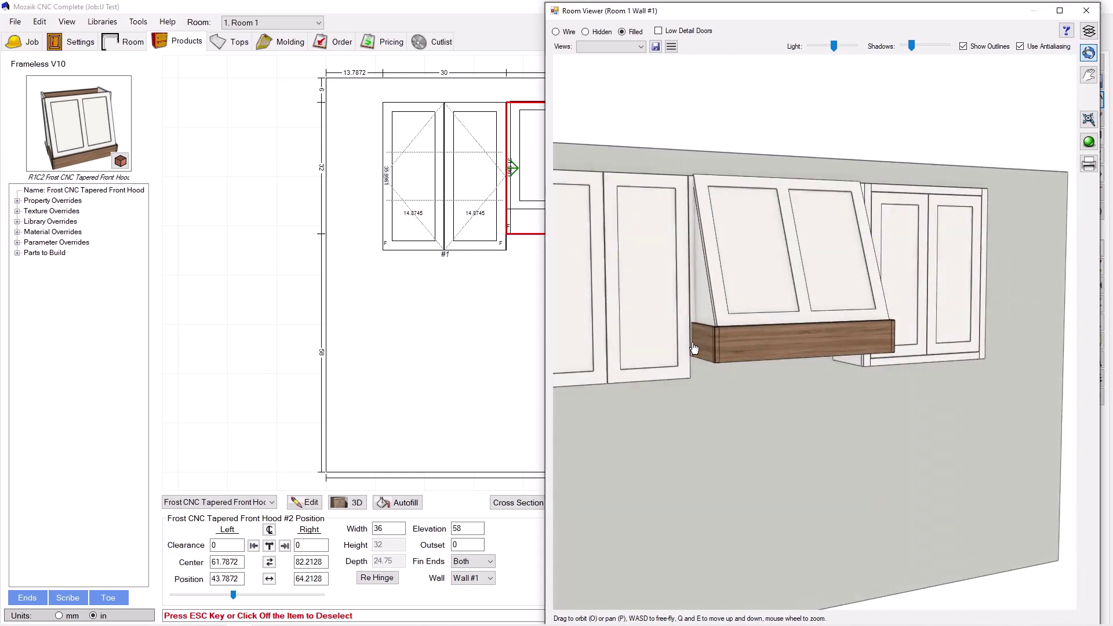
{"action": "left_click_drag", "start_coordinate": [831, 326], "coordinate": [791, 339]}
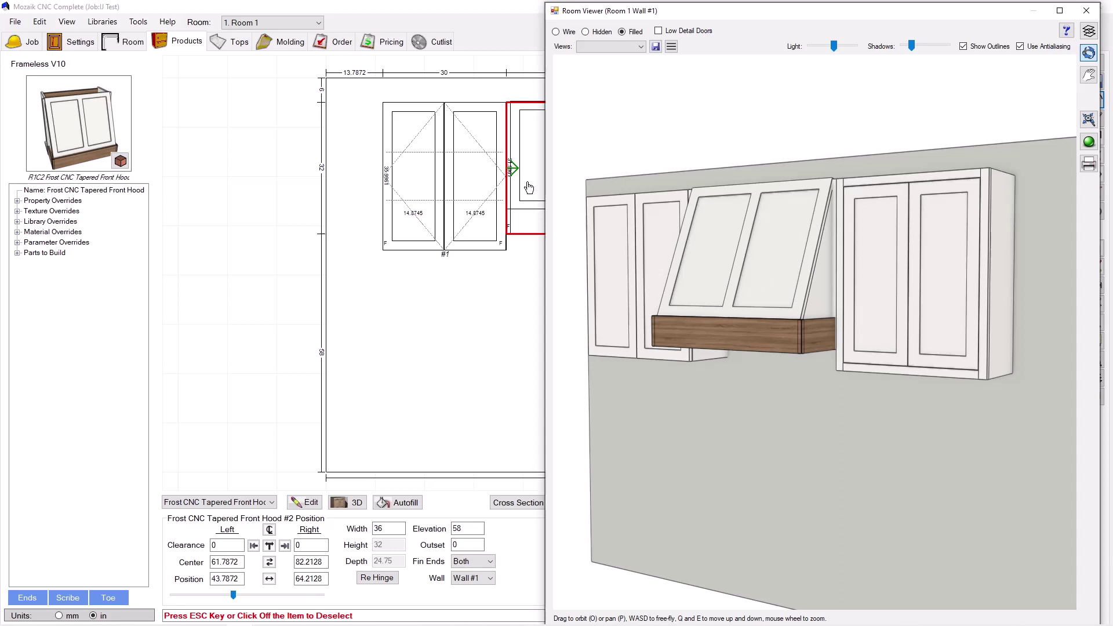
- Reopen the hood editor, set the FillerW parameter to 0, and accept the change
{"action": "left_click", "coordinate": [308, 502]}
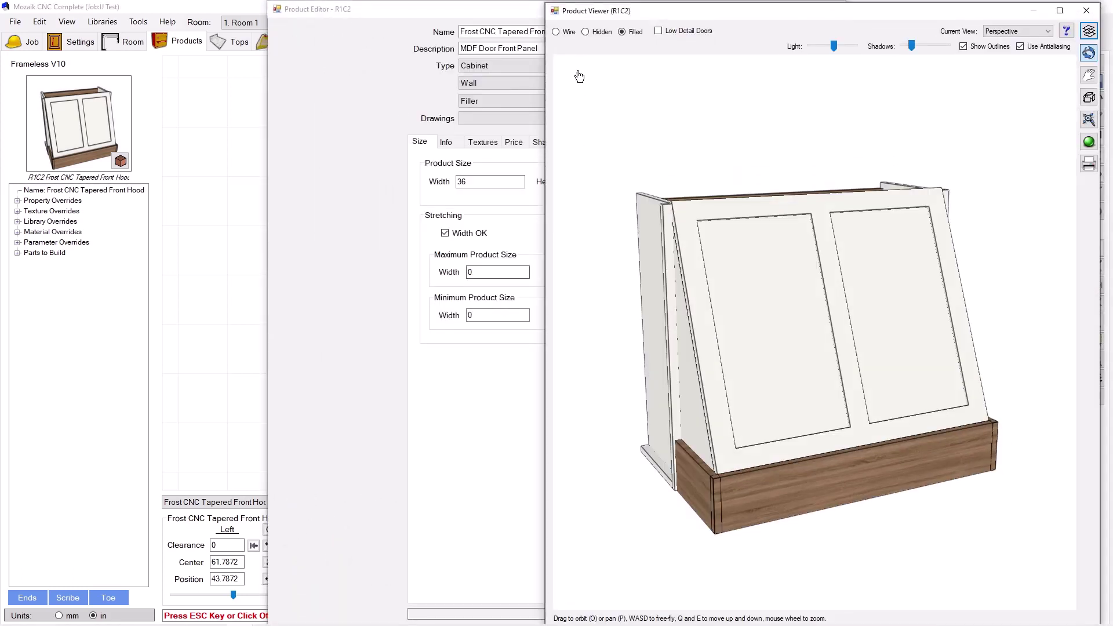
{"action": "left_click", "coordinate": [1085, 8]}
{"action": "left_click", "coordinate": [641, 142]}
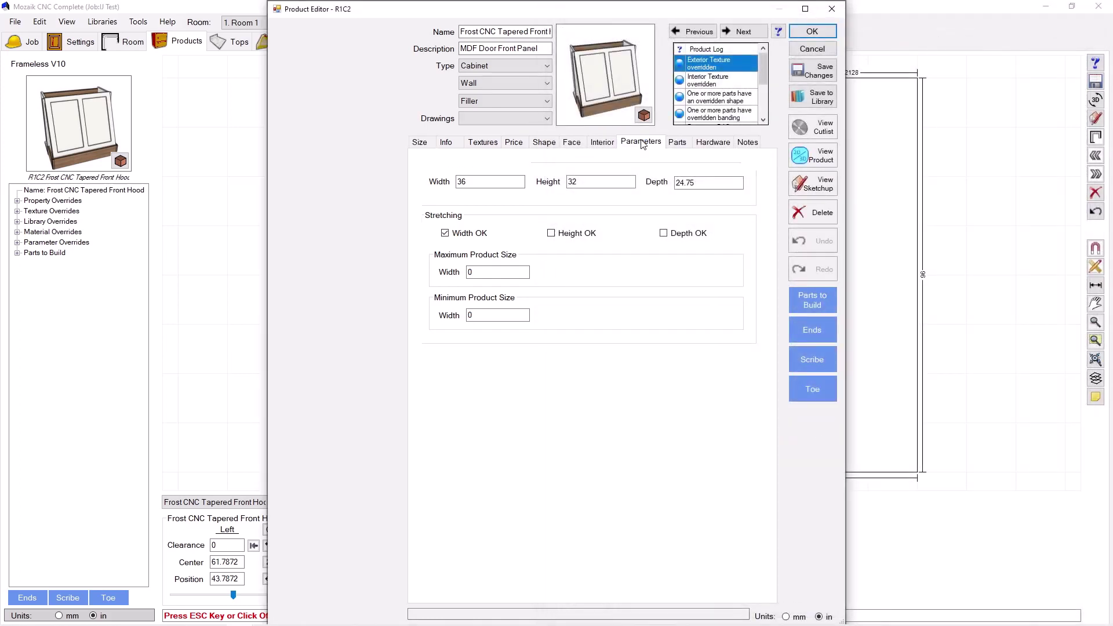
{"action": "left_click", "coordinate": [707, 292]}
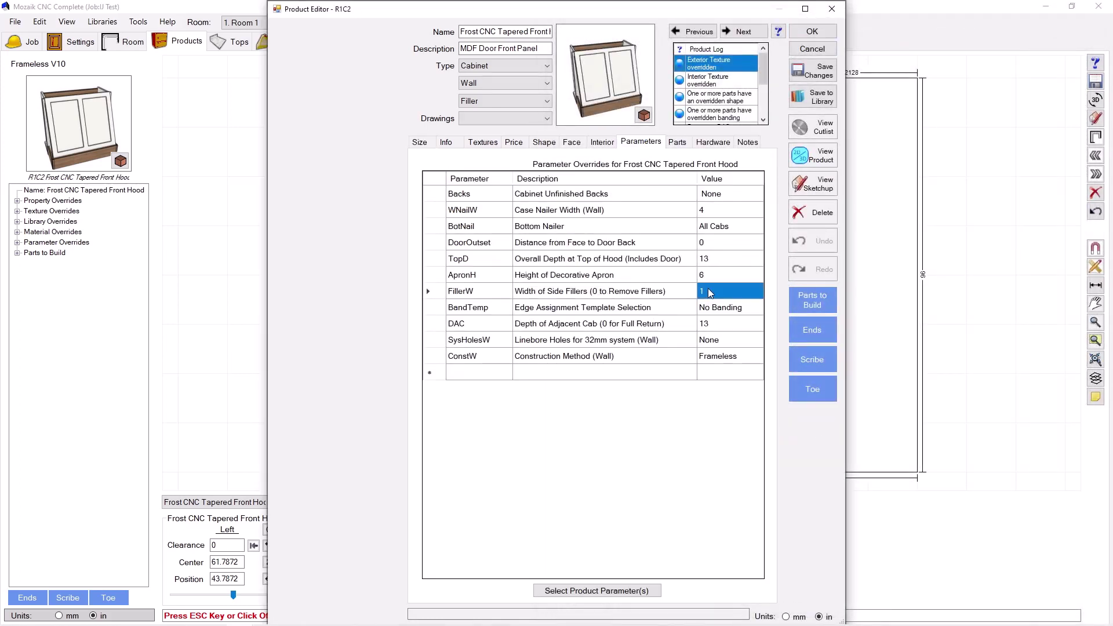
{"action": "type", "text": "0"}
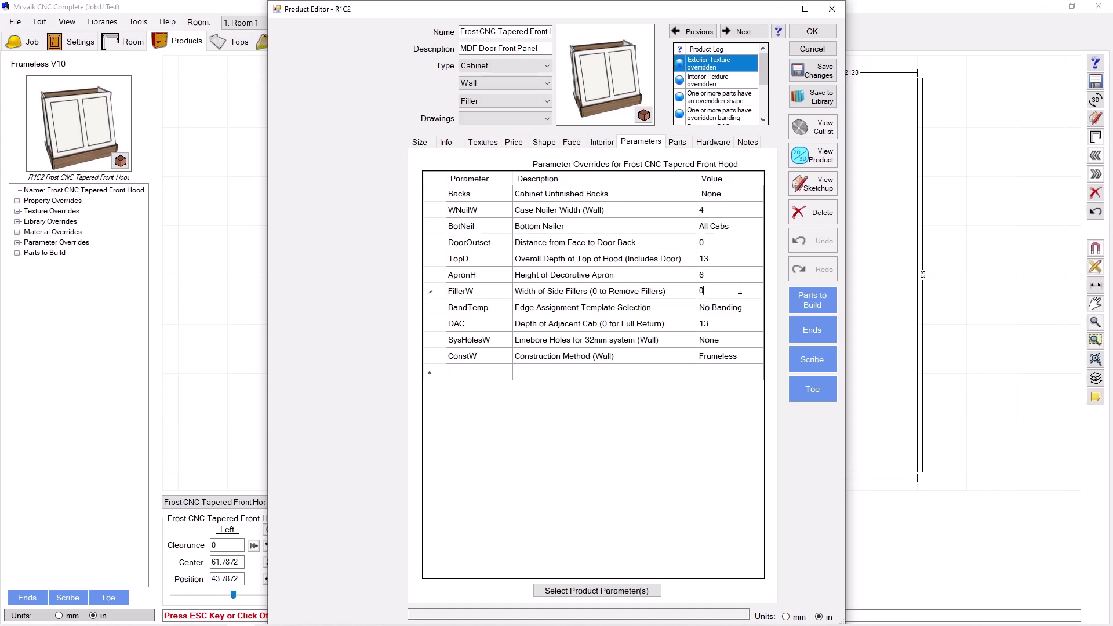
{"action": "key", "text": "Return"}
{"action": "left_click", "coordinate": [826, 28]}
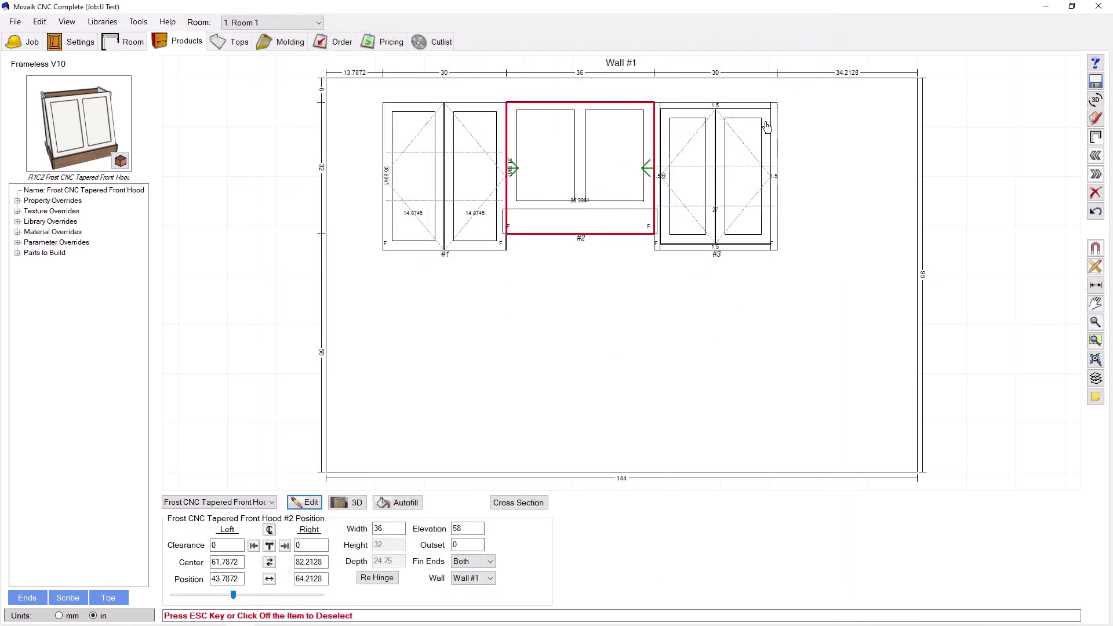
- Open the Room Viewer, orbit and zoom, then swing to a straight front view of the filler-free hood
{"action": "left_click", "coordinate": [1096, 100]}
{"action": "left_click_drag", "start_coordinate": [667, 247], "coordinate": [821, 334]}
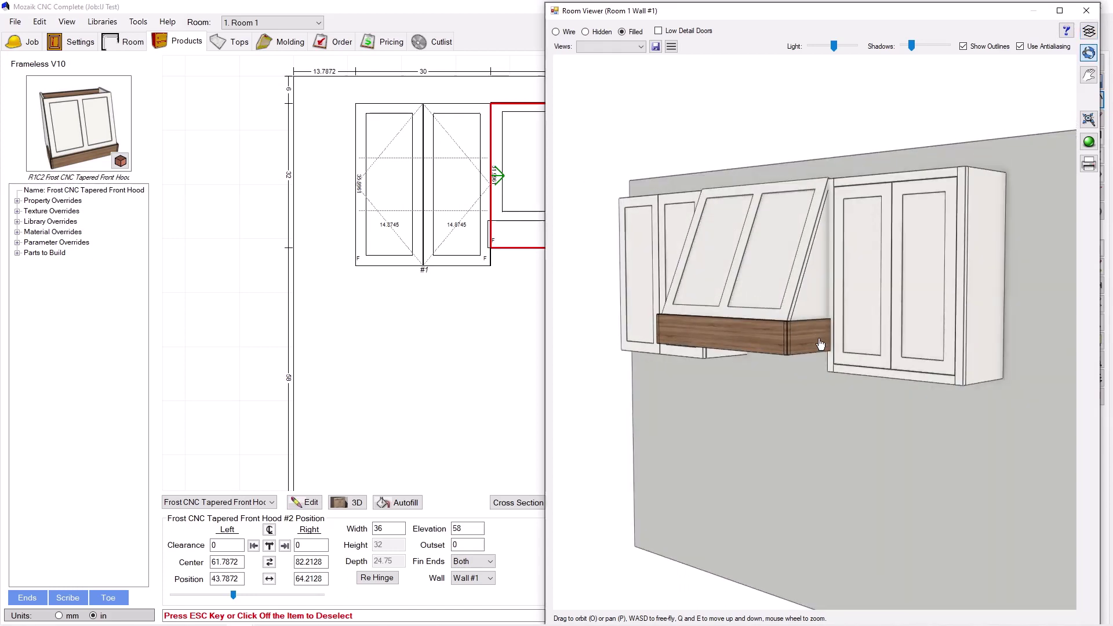
{"action": "scroll", "coordinate": [823, 331], "scroll_direction": "up", "scroll_amount": 2}
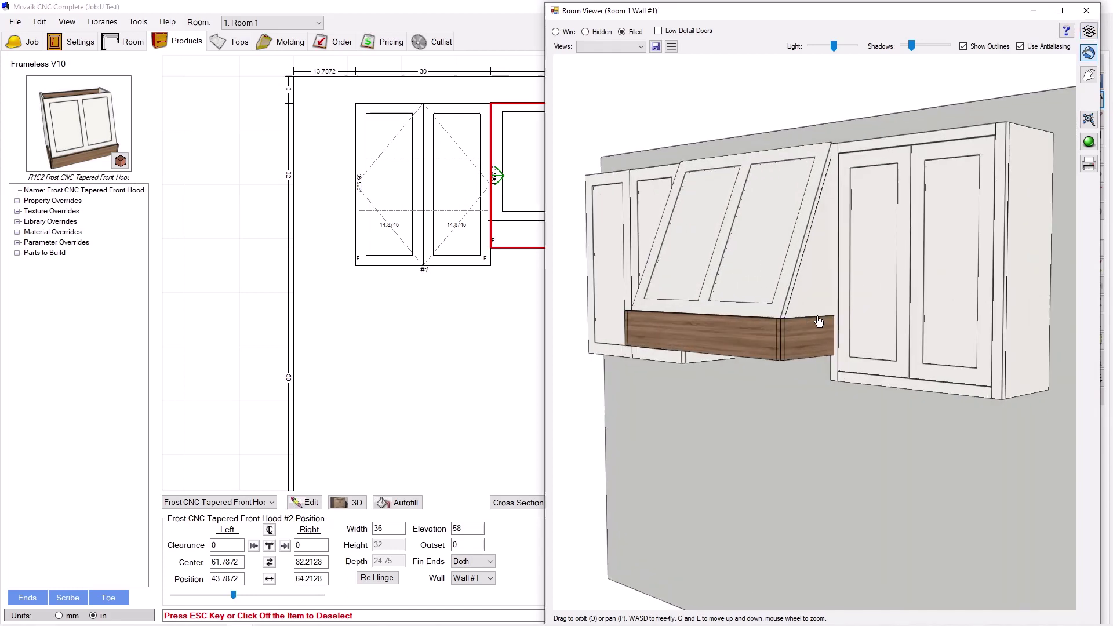
{"action": "double_click", "coordinate": [725, 319]}
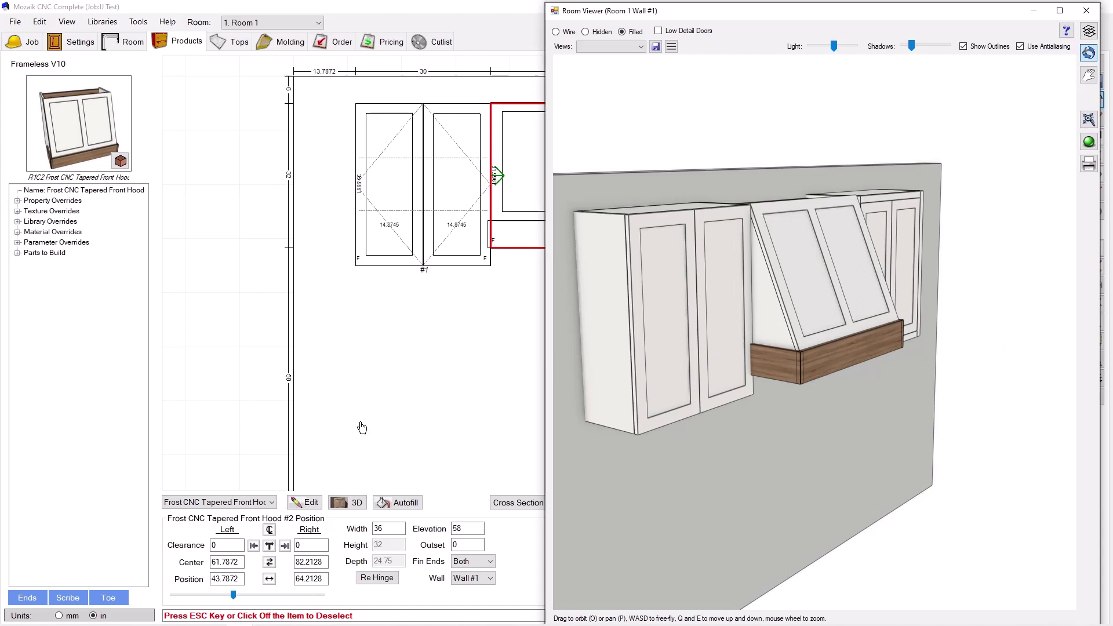
- Reopen the hood editor and show a zoomed wireframe Left view in the Product Viewer
{"action": "left_click", "coordinate": [308, 504]}
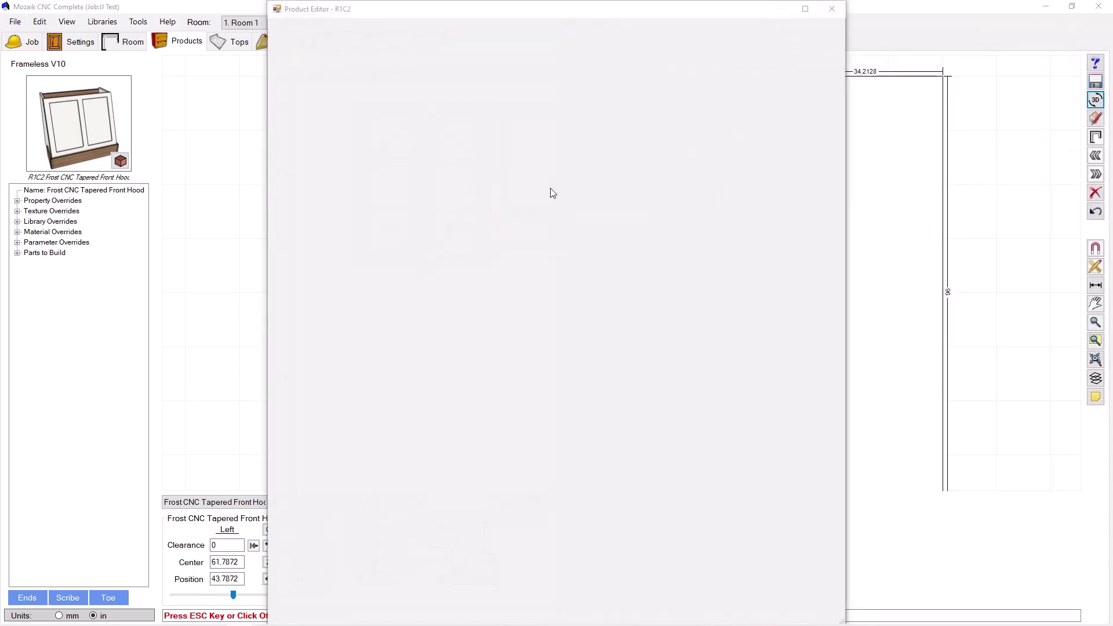
{"action": "left_click_drag", "start_coordinate": [517, 14], "coordinate": [251, 17]}
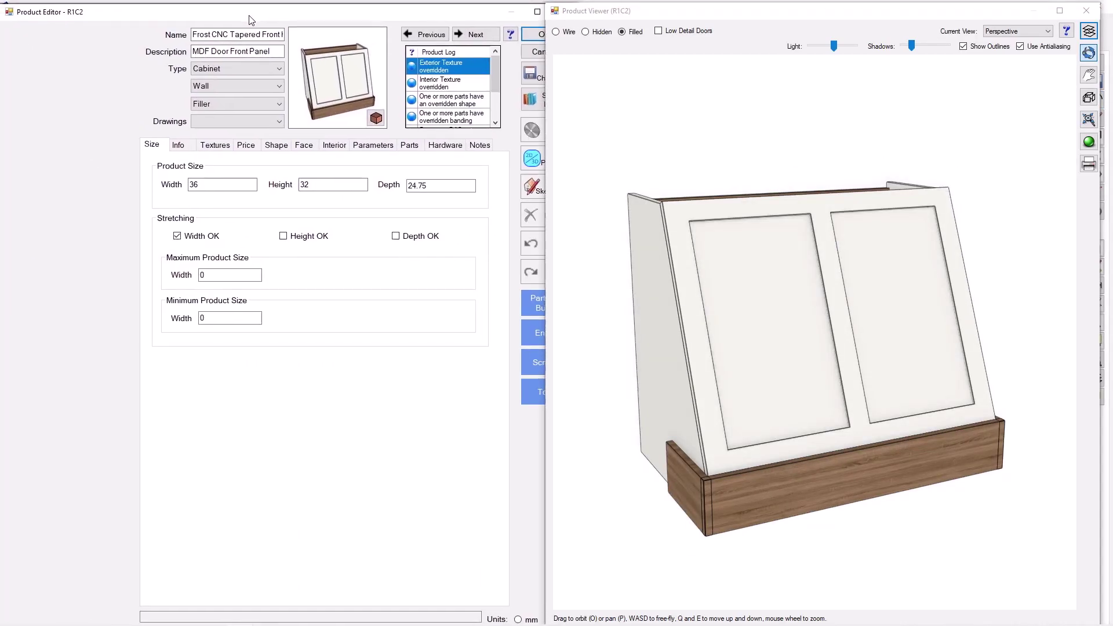
{"action": "left_click_drag", "start_coordinate": [740, 368], "coordinate": [777, 139]}
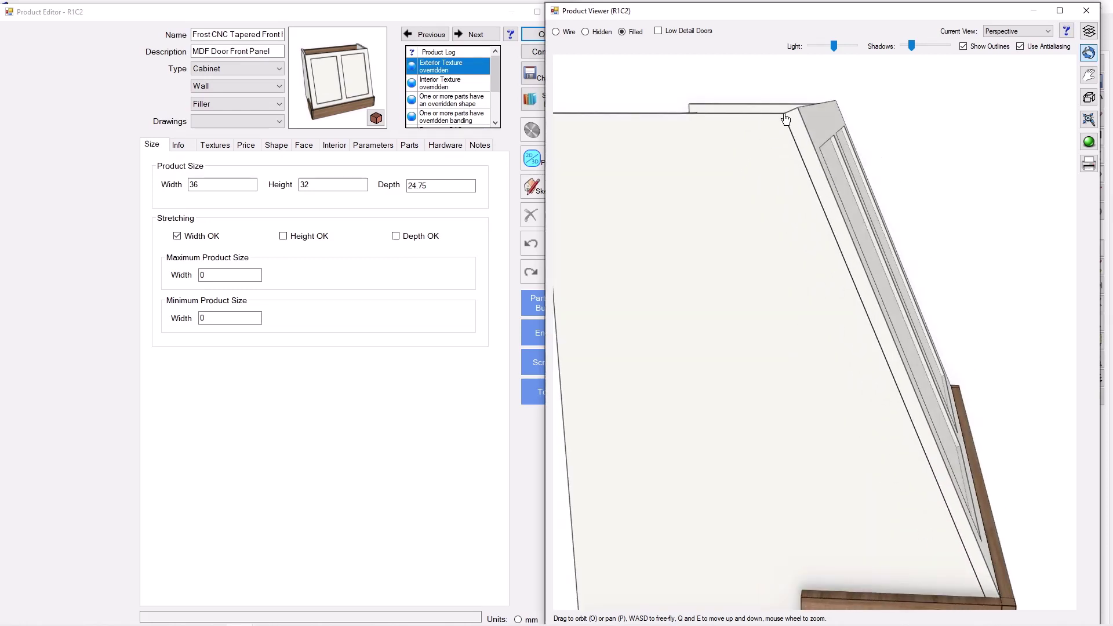
{"action": "scroll", "coordinate": [802, 124], "scroll_direction": "down", "scroll_amount": 3}
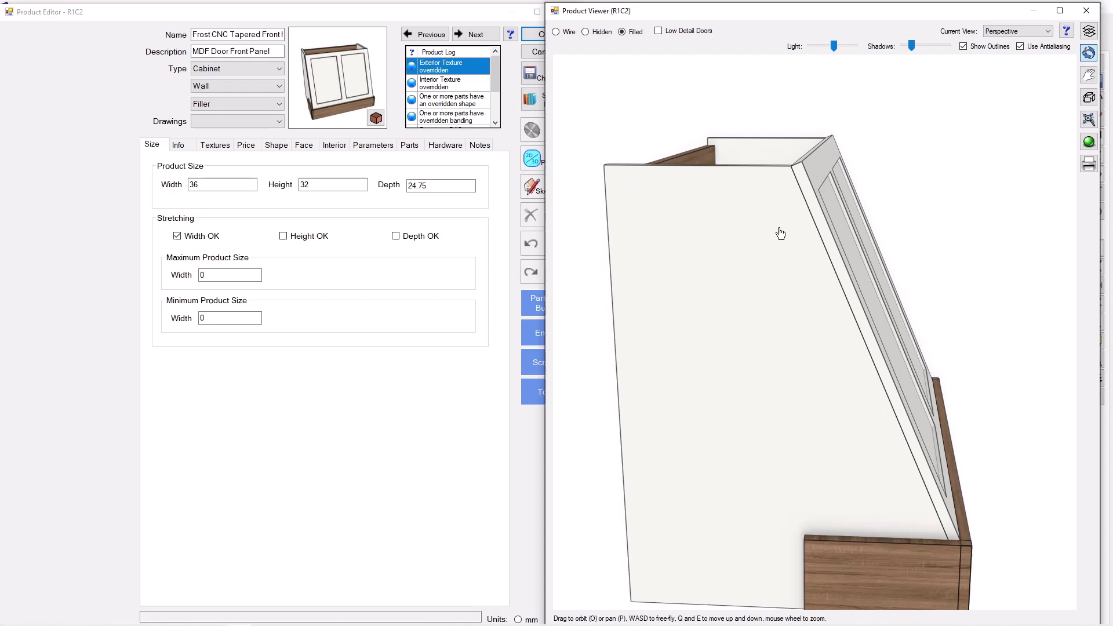
{"action": "left_click", "coordinate": [566, 33]}
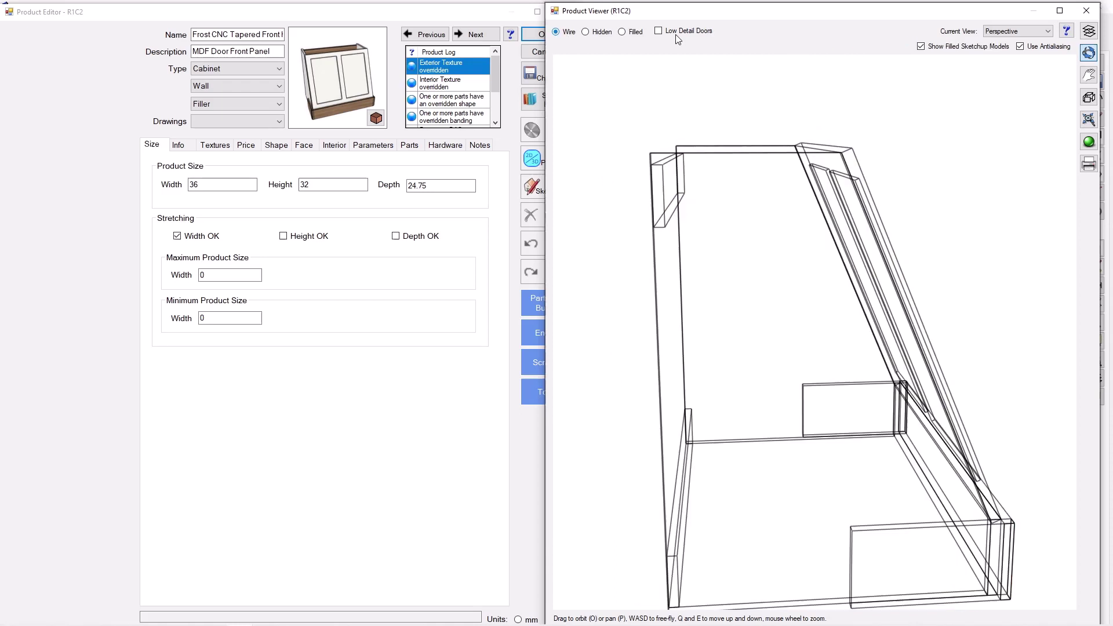
{"action": "left_click", "coordinate": [1023, 33]}
{"action": "left_click", "coordinate": [1012, 56]}
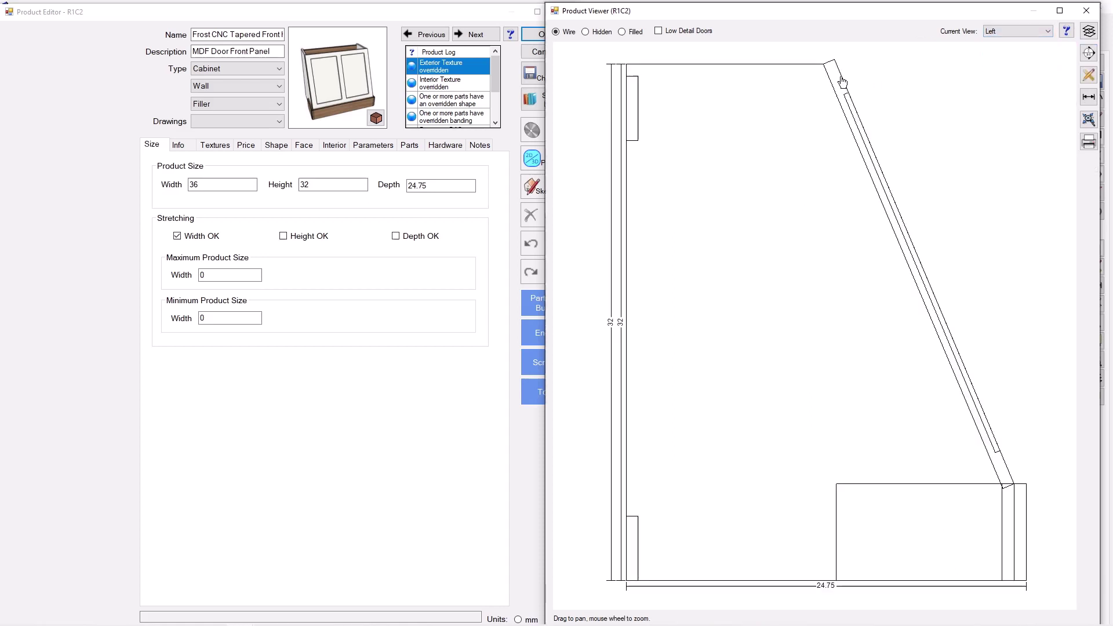
{"action": "scroll", "coordinate": [640, 57], "scroll_direction": "up", "scroll_amount": 2}
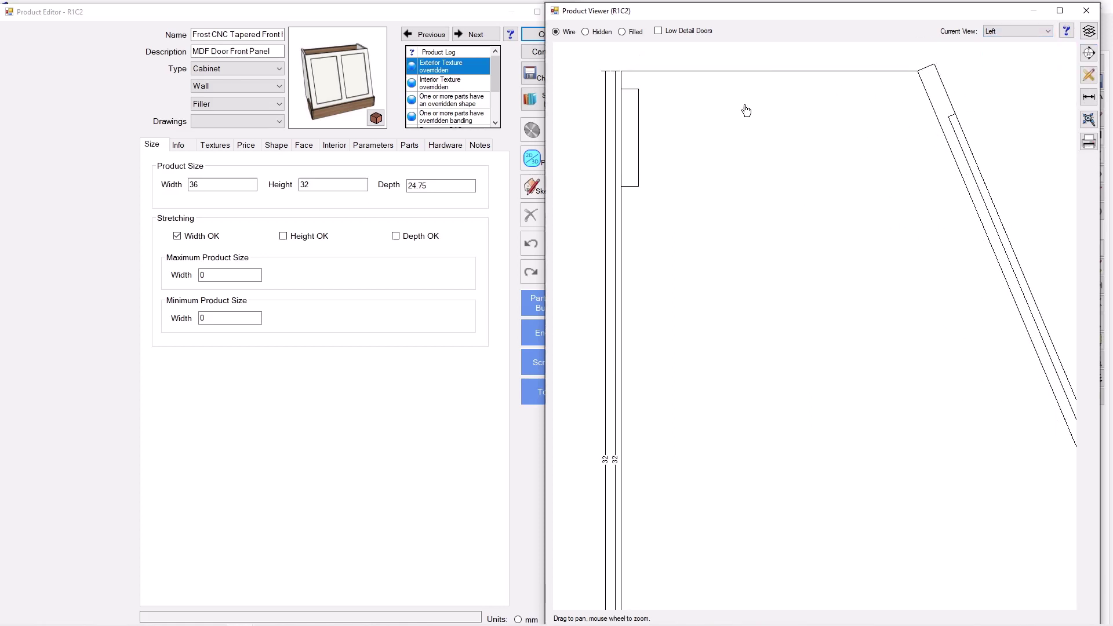
- Open the Door part's 3D Position settings from the Parts list, showing its -22.9321° X tilt
{"action": "left_click", "coordinate": [409, 146]}
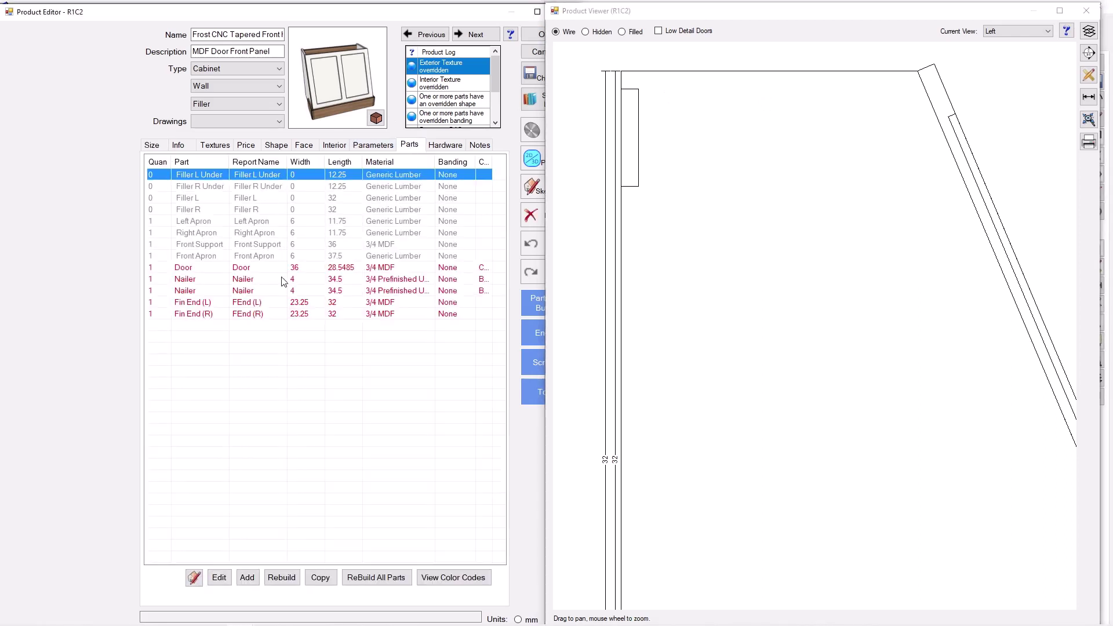
{"action": "left_click", "coordinate": [199, 270]}
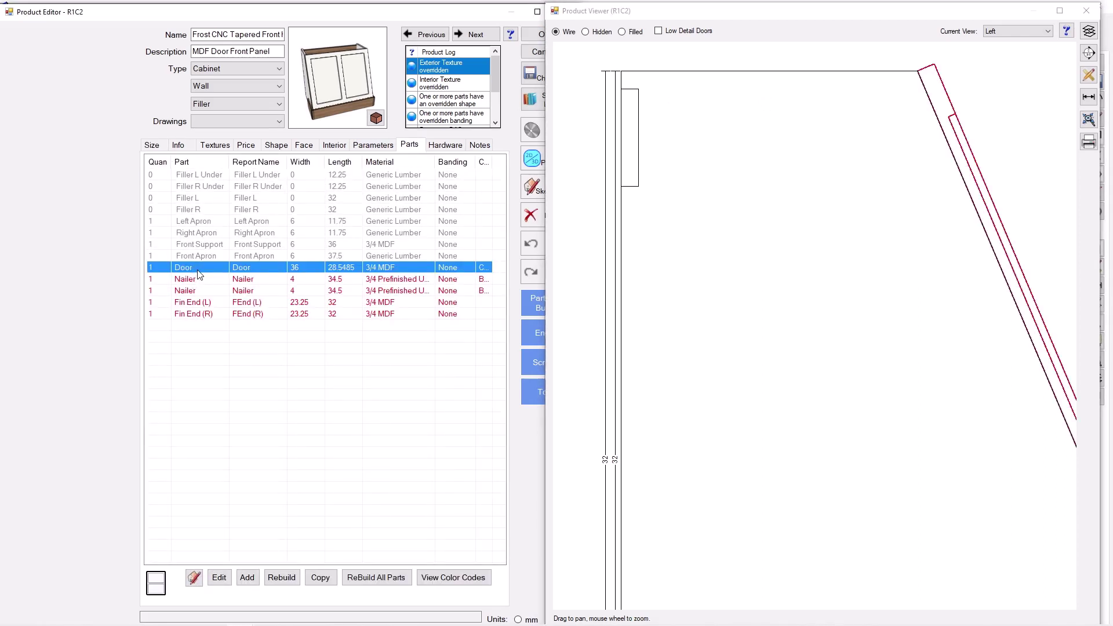
{"action": "left_click", "coordinate": [218, 579]}
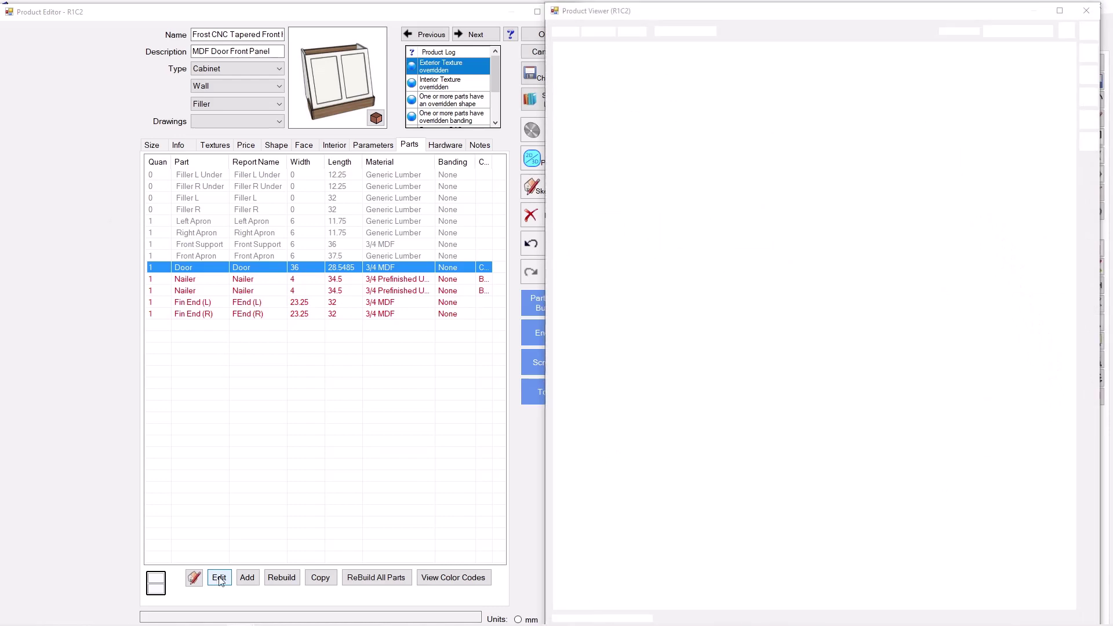
{"action": "left_click", "coordinate": [388, 375]}
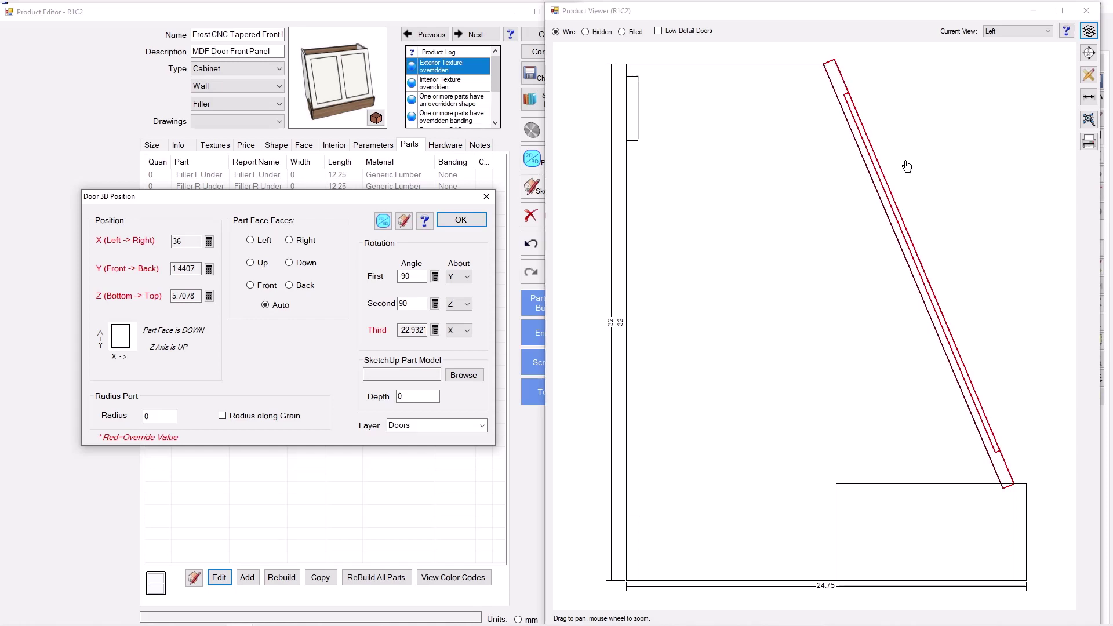
{"action": "scroll", "coordinate": [1049, 497], "scroll_direction": "up", "scroll_amount": 2}
{"action": "scroll", "coordinate": [1038, 493], "scroll_direction": "up", "scroll_amount": 5}
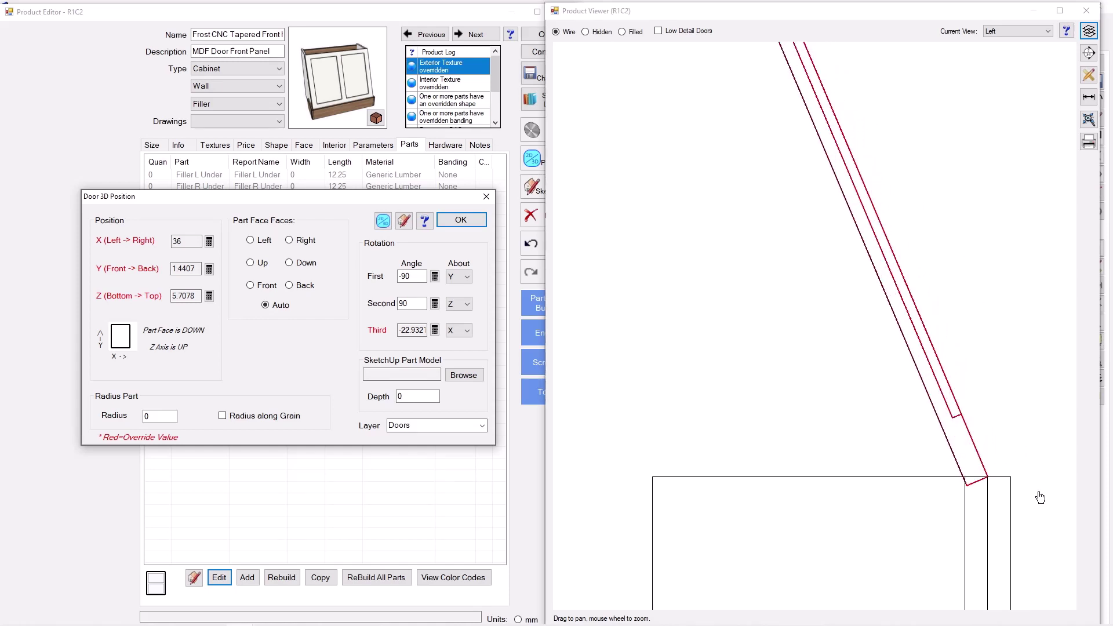